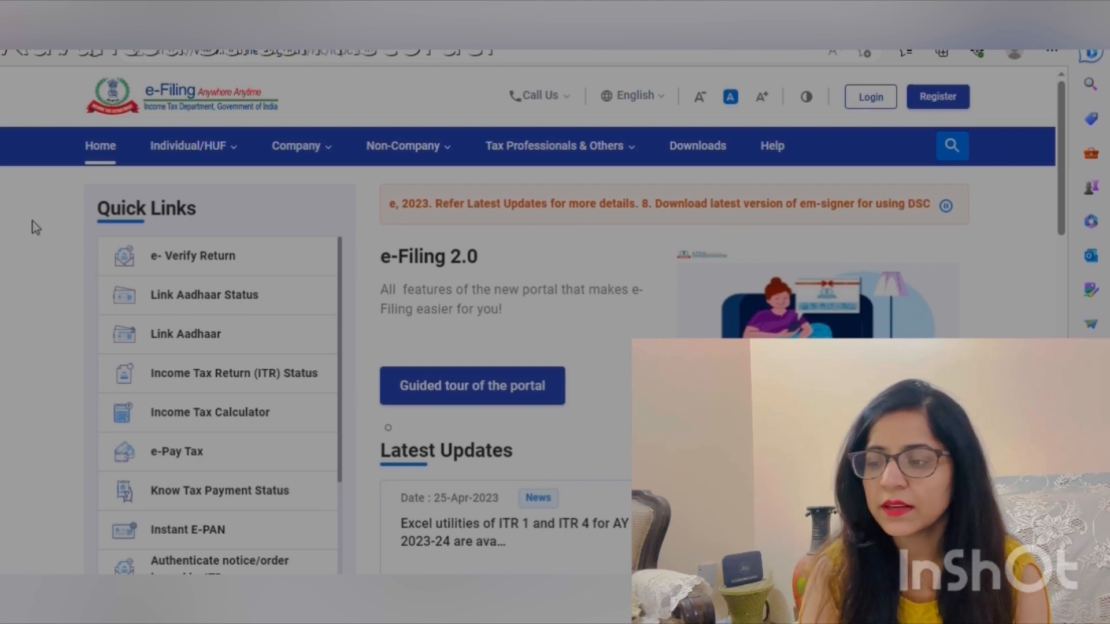
Download the Excel-based utility for ITR 1, assessment year 2023-24, and show the downloaded archive in its folder.
{"action": "left_click", "coordinate": [691, 148]}
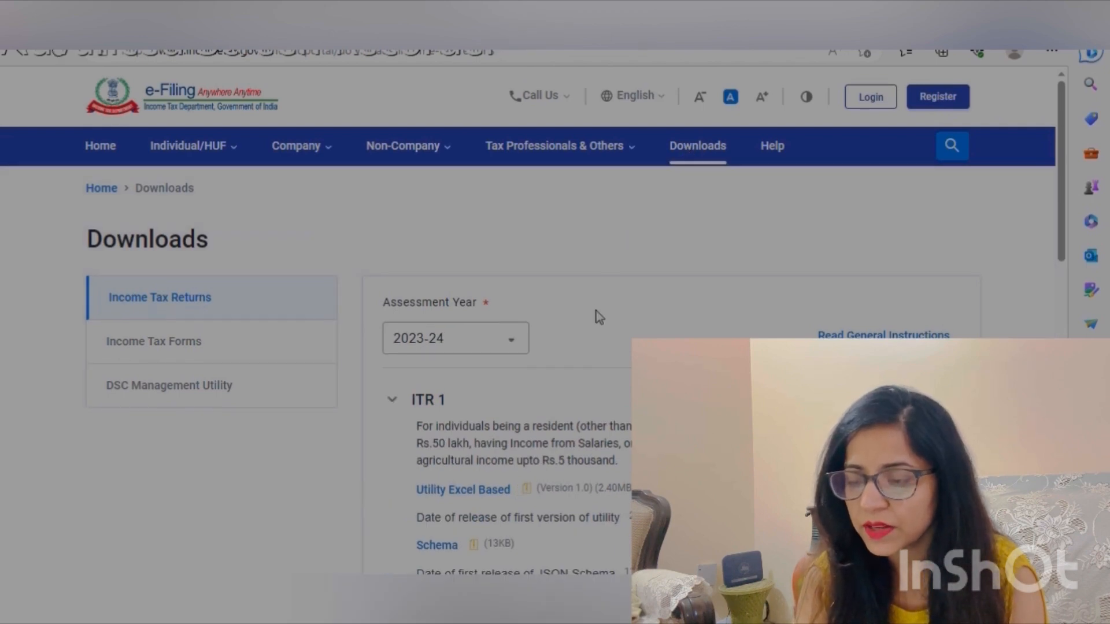
{"action": "scroll", "coordinate": [597, 312], "scroll_direction": "down", "scroll_amount": 1}
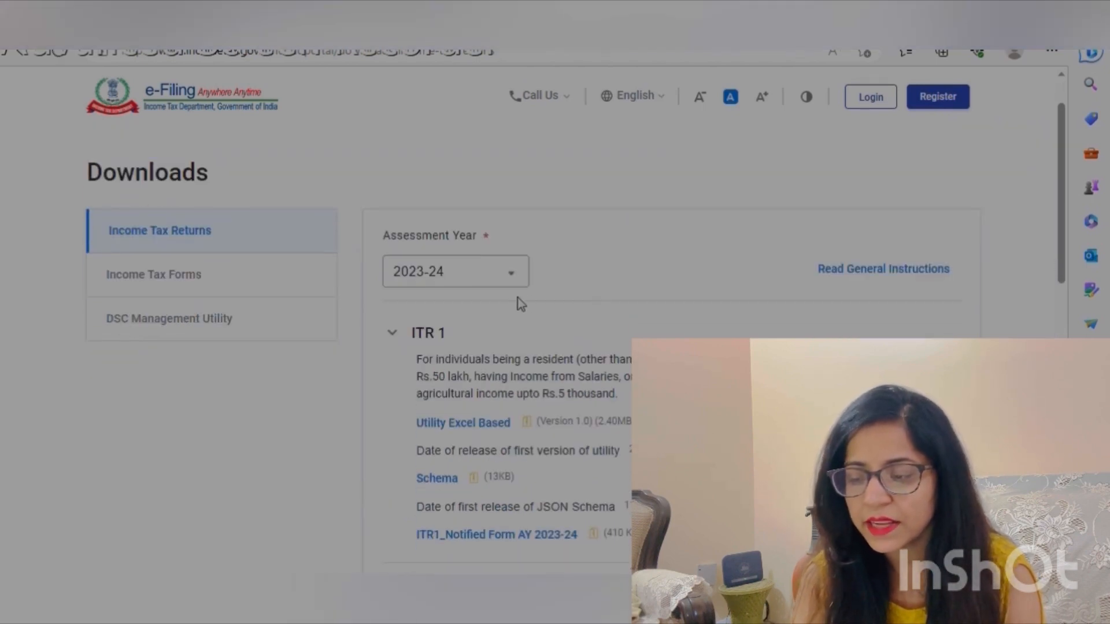
{"action": "left_click", "coordinate": [462, 428]}
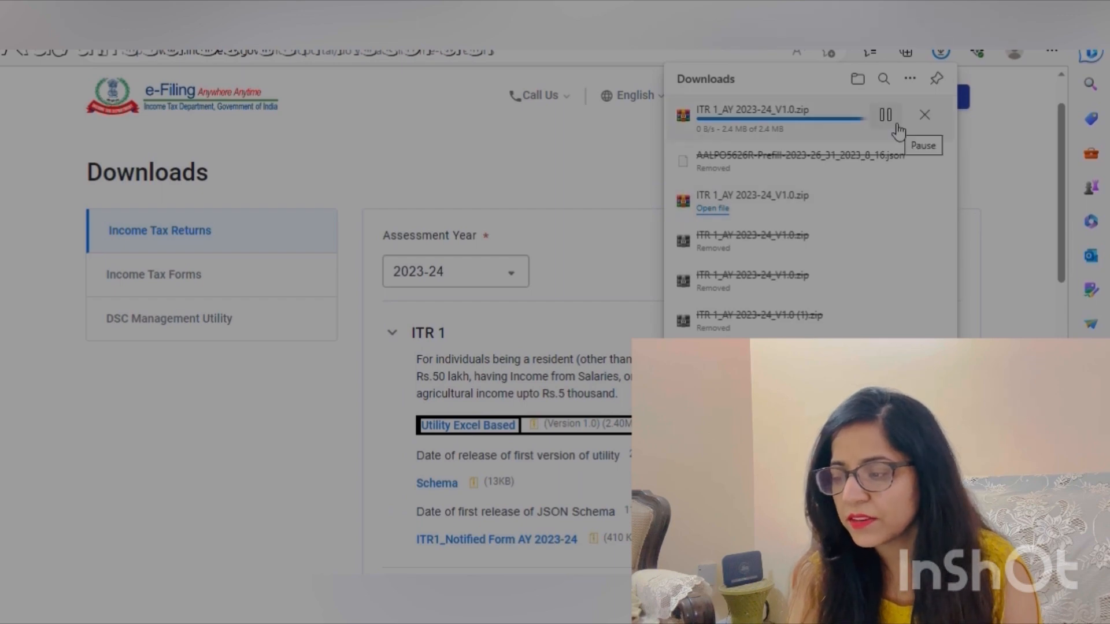
{"action": "left_click", "coordinate": [886, 117]}
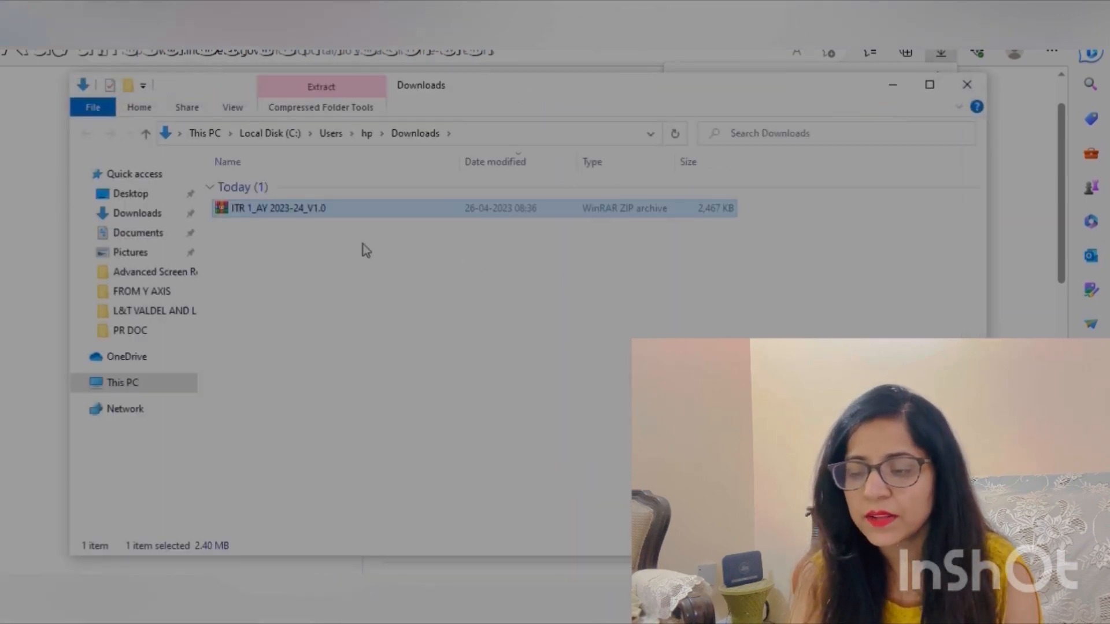
Extract the ITR 1_AY 2023-24_V1.0 archive into the Downloads folder and open the extracted Excel workbook.
{"action": "right_click", "coordinate": [311, 214]}
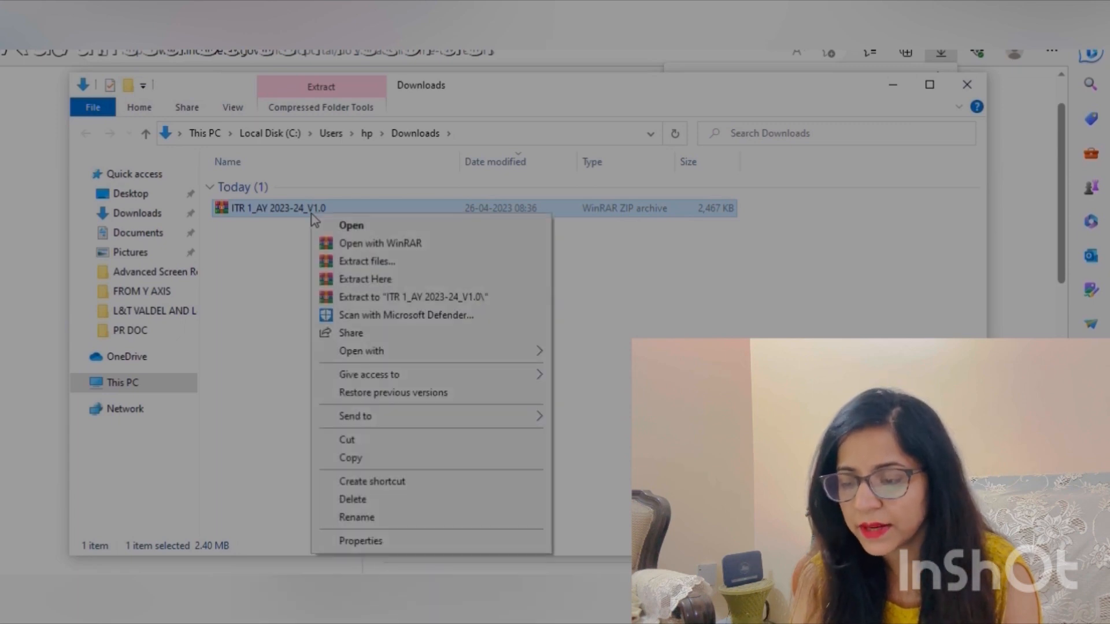
{"action": "left_click", "coordinate": [382, 279]}
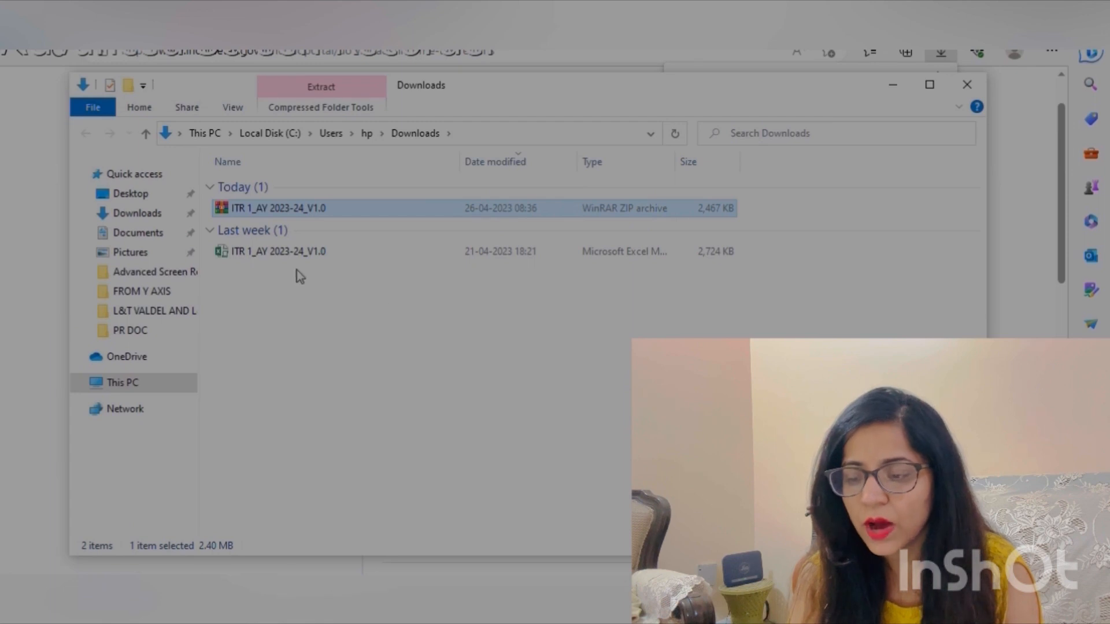
{"action": "left_click", "coordinate": [284, 254]}
{"action": "double_click", "coordinate": [283, 254]}
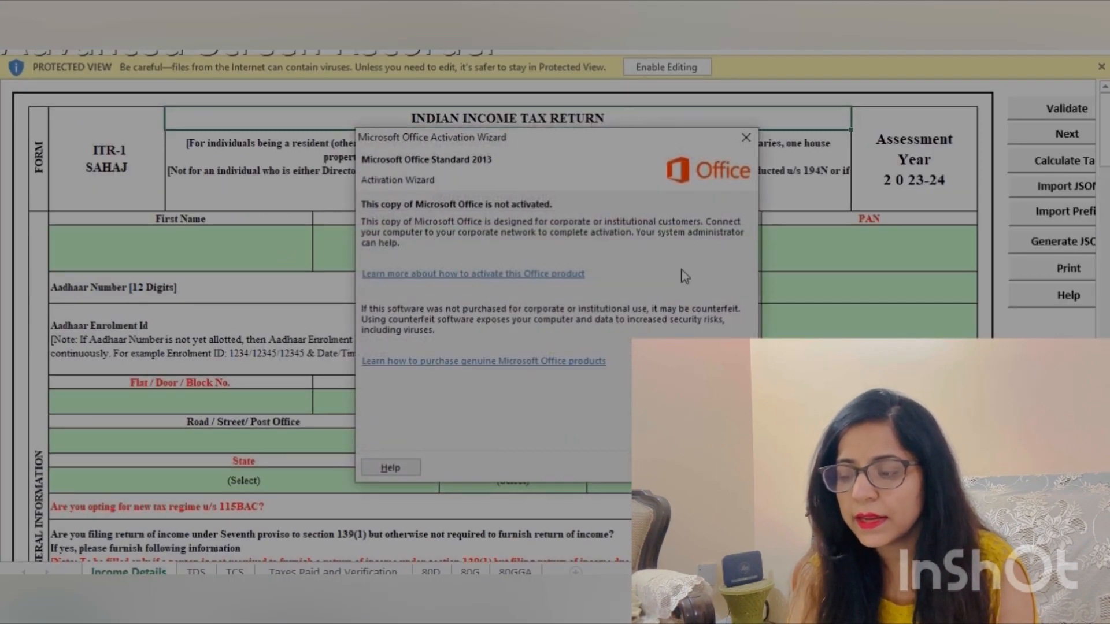
Dismiss the Office activation notice, enable editing and macros in the ITR-1 workbook, and close the utility's introductory notes.
{"action": "left_click", "coordinate": [723, 468]}
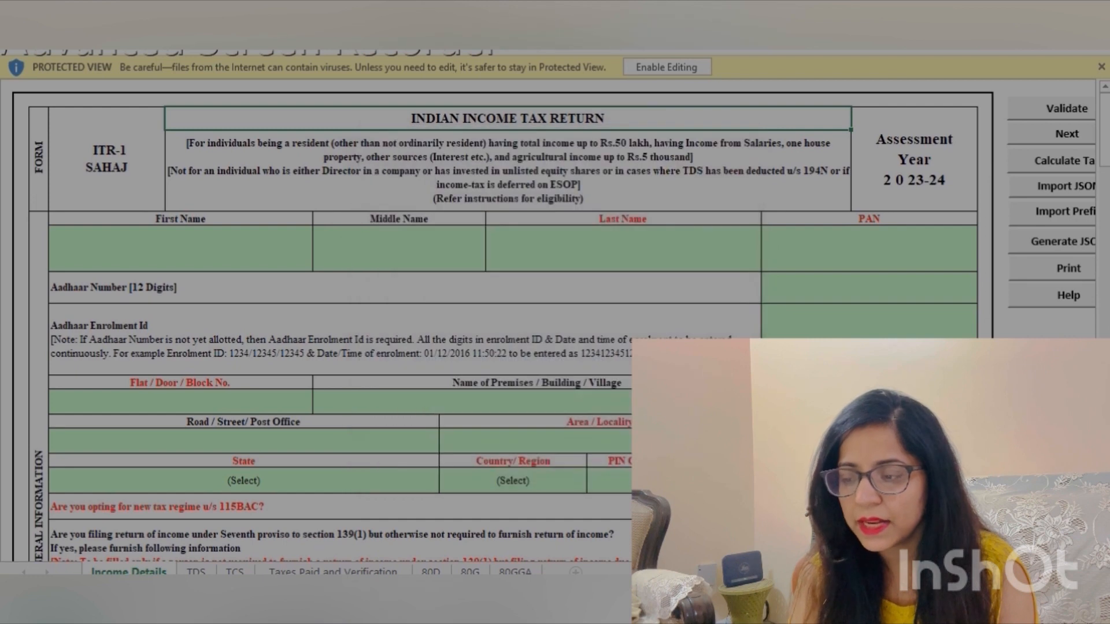
{"action": "left_click", "coordinate": [667, 68]}
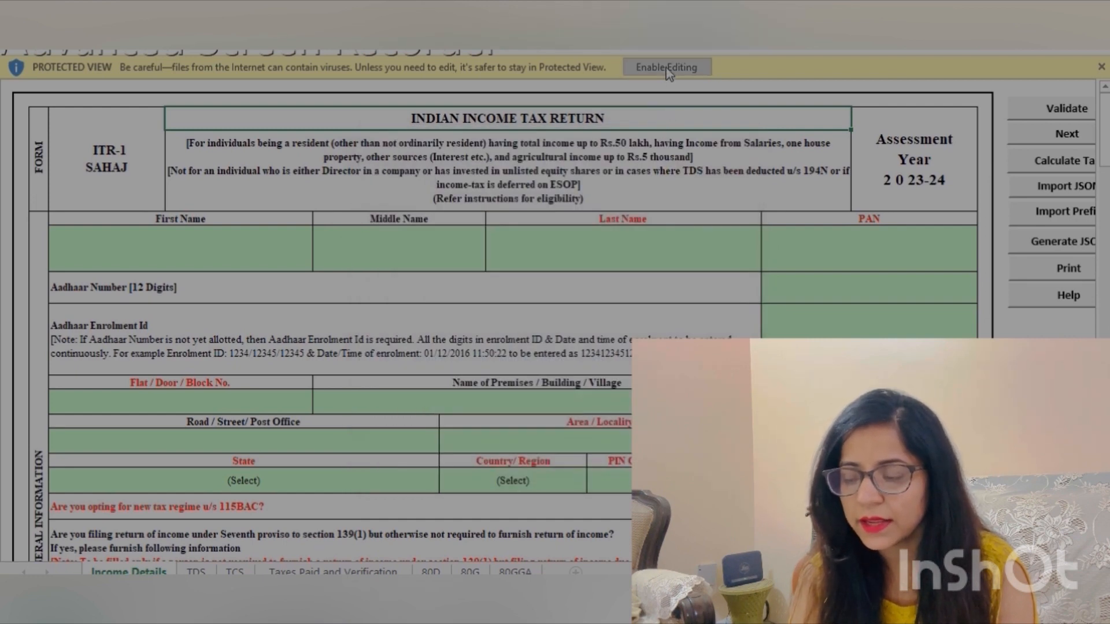
{"action": "left_click", "coordinate": [650, 67]}
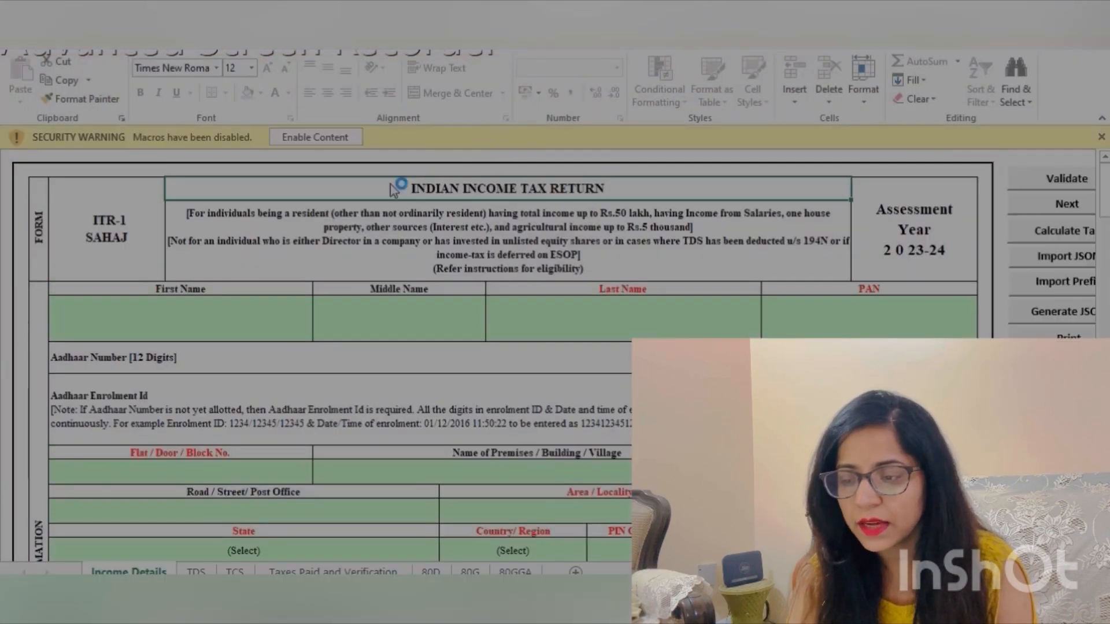
{"action": "left_click", "coordinate": [312, 137]}
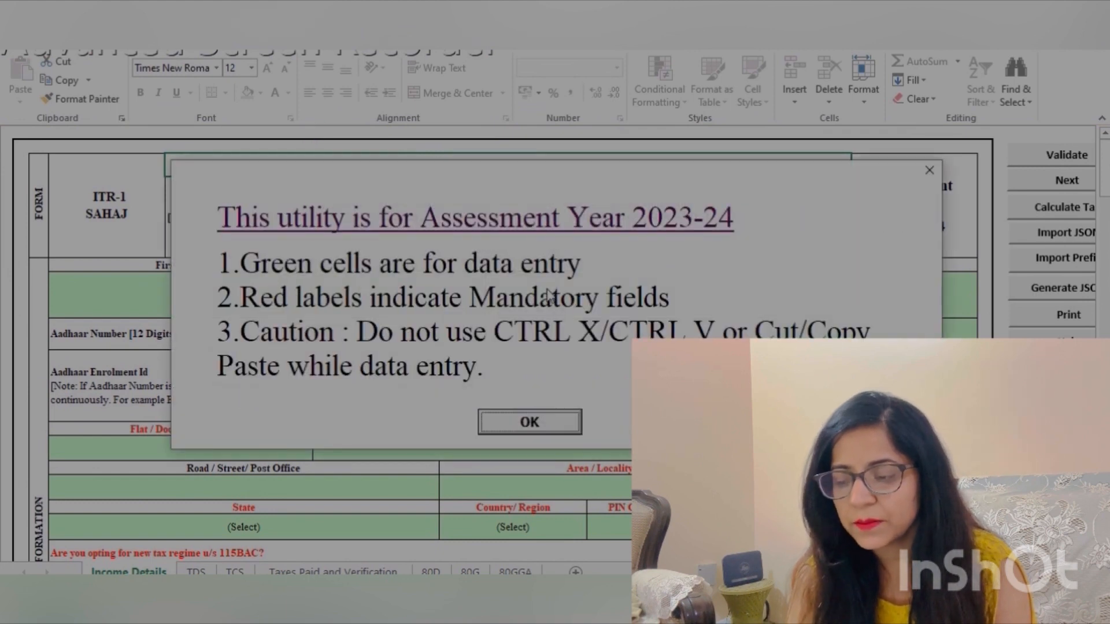
{"action": "left_click", "coordinate": [531, 422]}
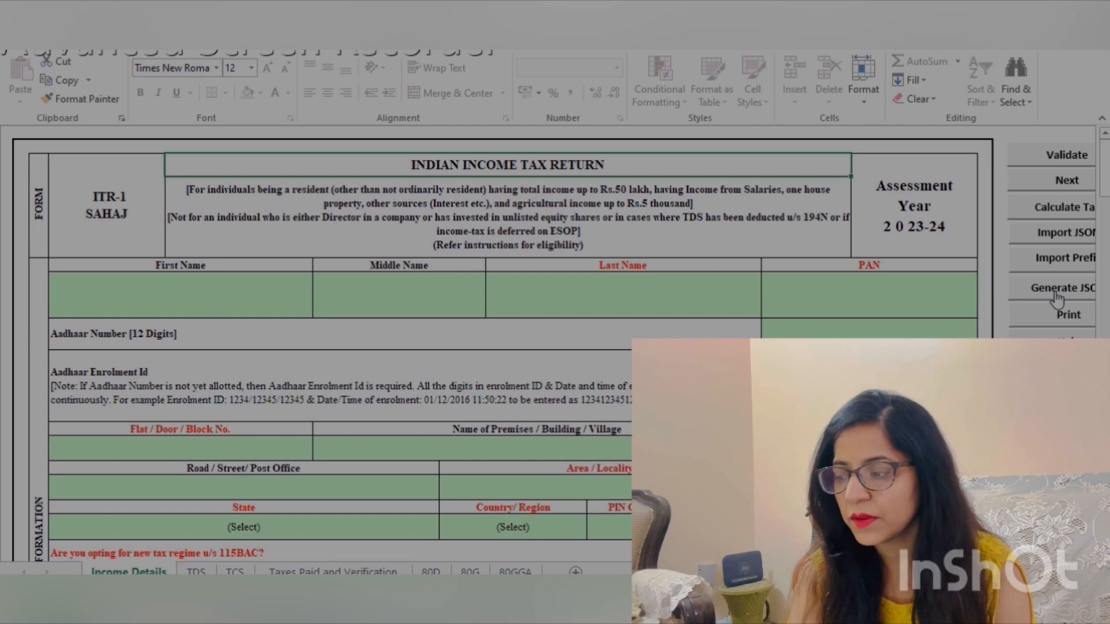
Switch to the logged-in e-Filing portal and open the page for downloading pre-filled income tax return data.
{"action": "left_click", "coordinate": [1058, 315]}
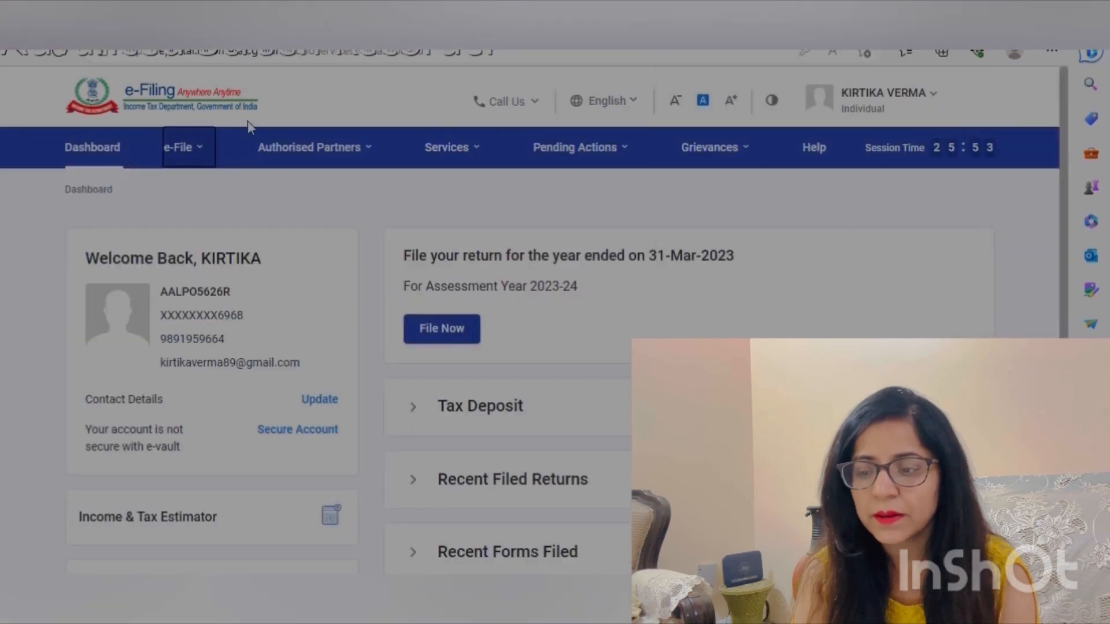
{"action": "left_click", "coordinate": [203, 159]}
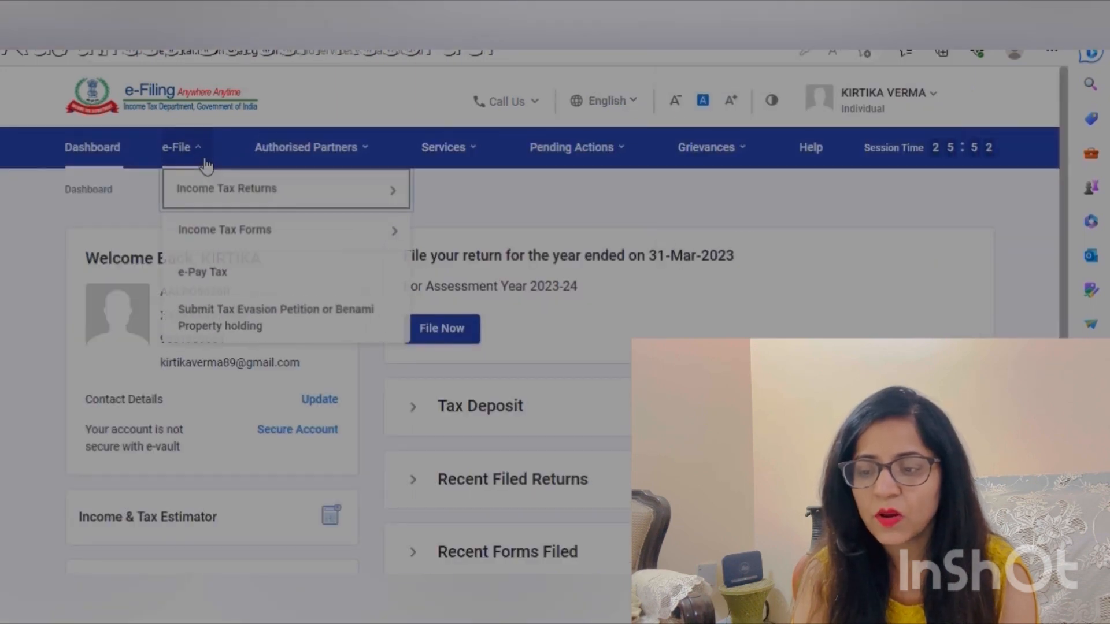
{"action": "left_click", "coordinate": [203, 162]}
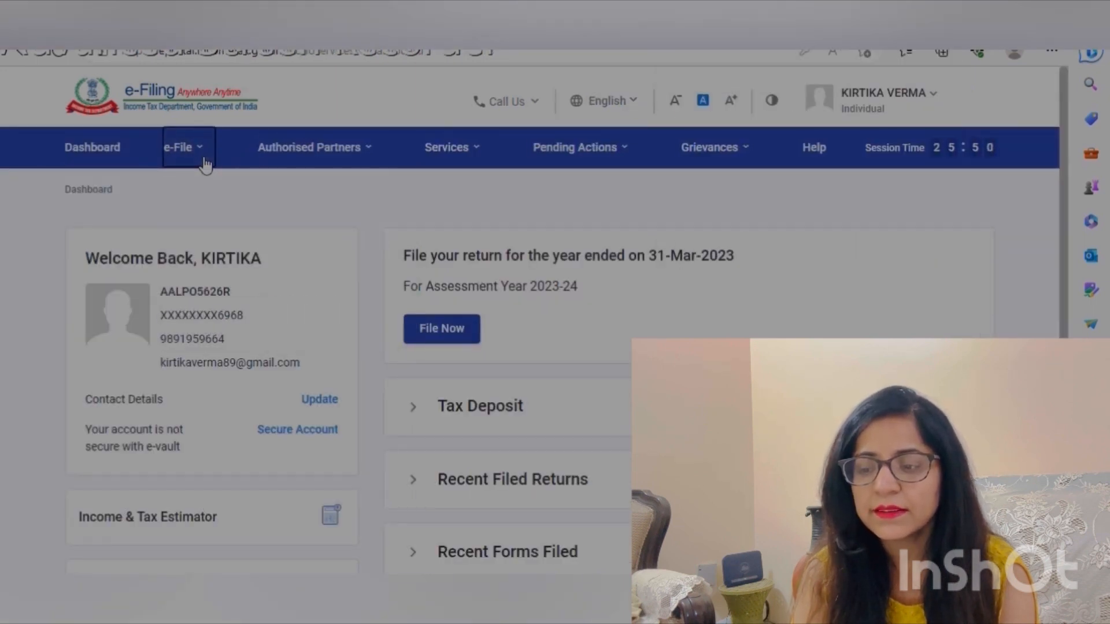
{"action": "left_click", "coordinate": [204, 162]}
{"action": "mouse_move", "coordinate": [223, 188]}
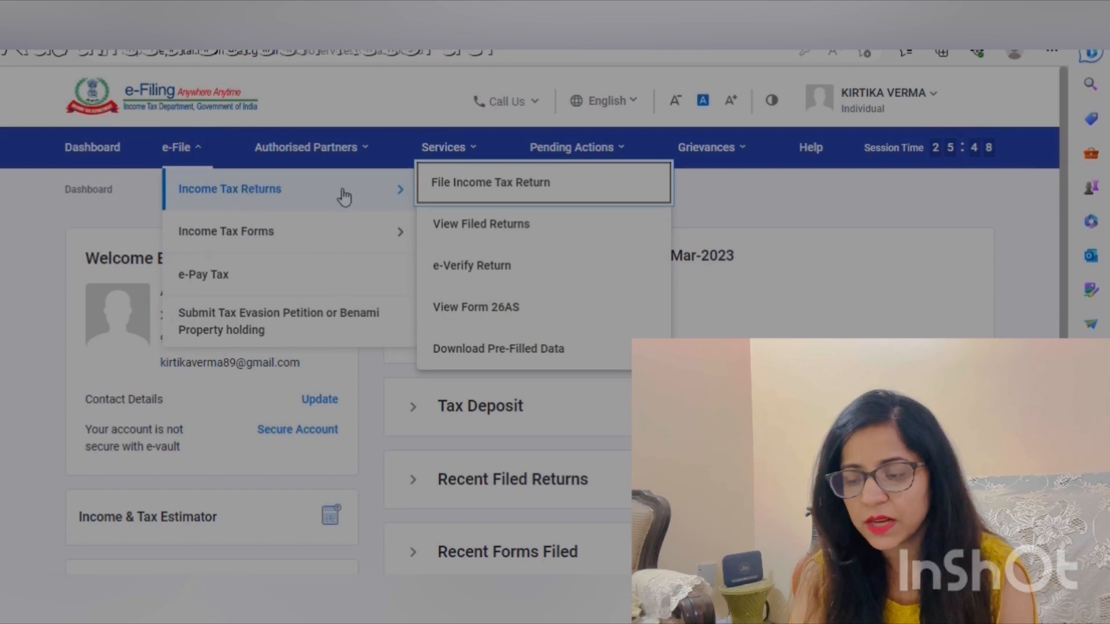
{"action": "left_click", "coordinate": [456, 349]}
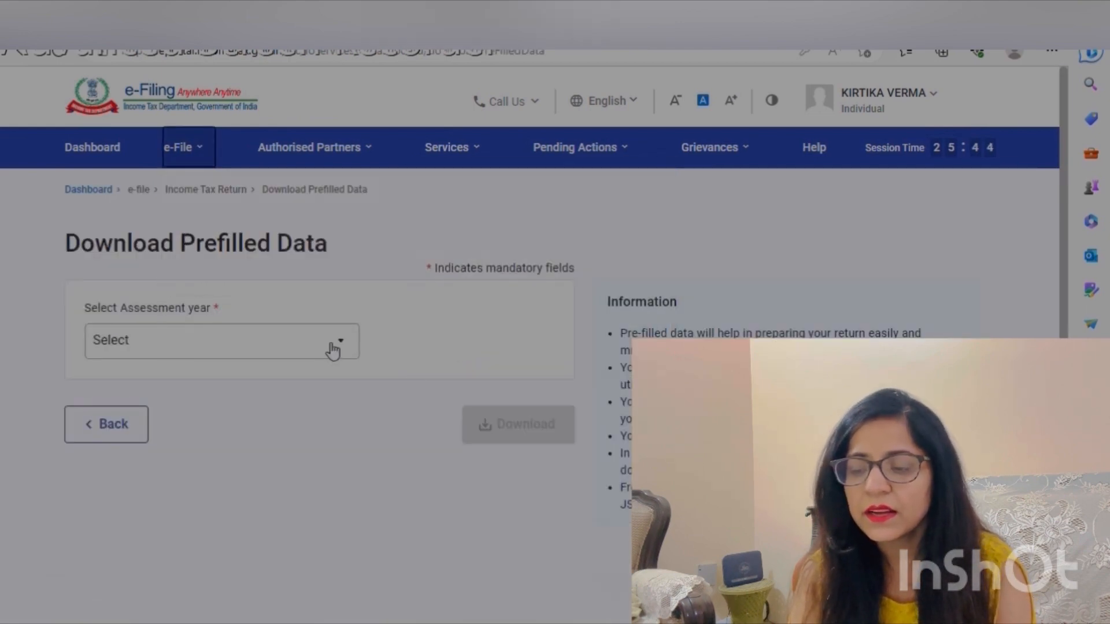
Download the pre-filled data for assessment year 2023-24 (Current A.Y.) and show the file in its folder.
{"action": "left_click", "coordinate": [300, 352]}
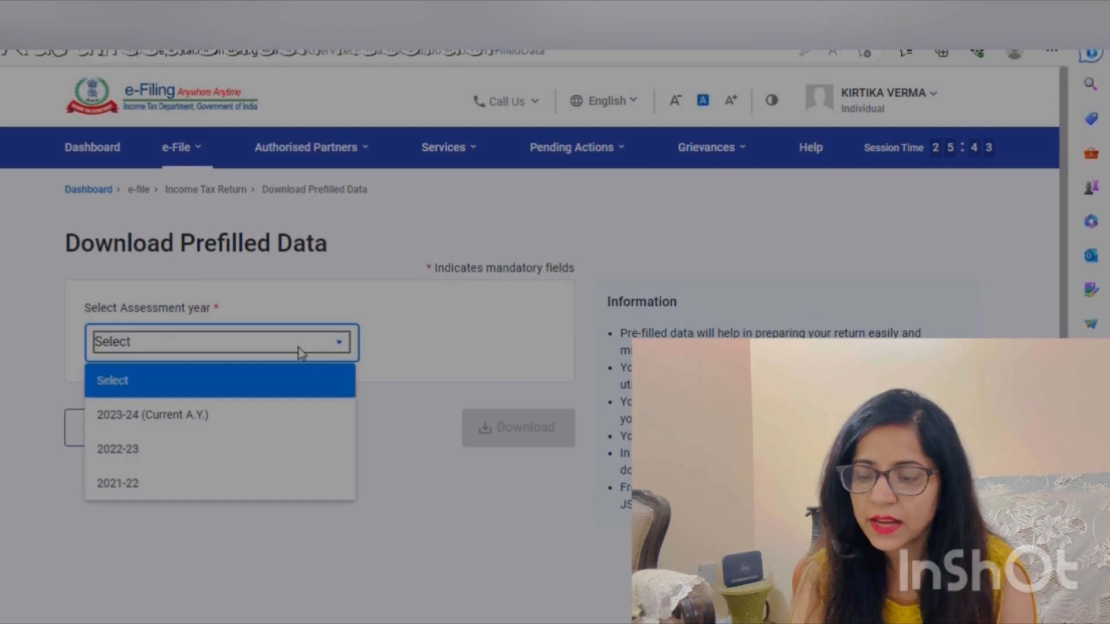
{"action": "left_click", "coordinate": [213, 415]}
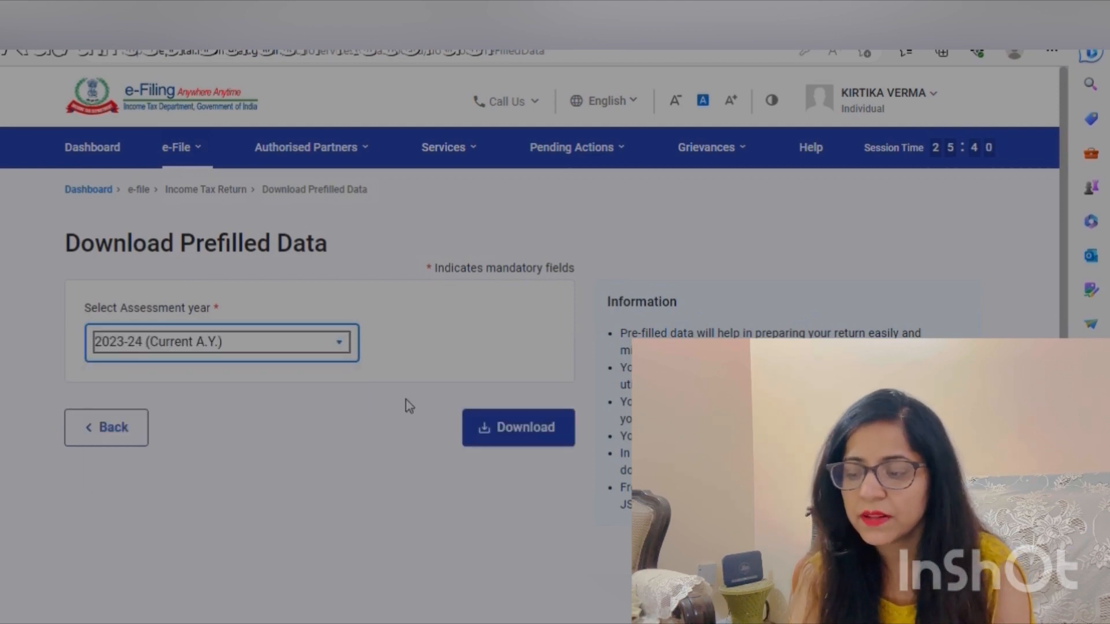
{"action": "left_click", "coordinate": [503, 430]}
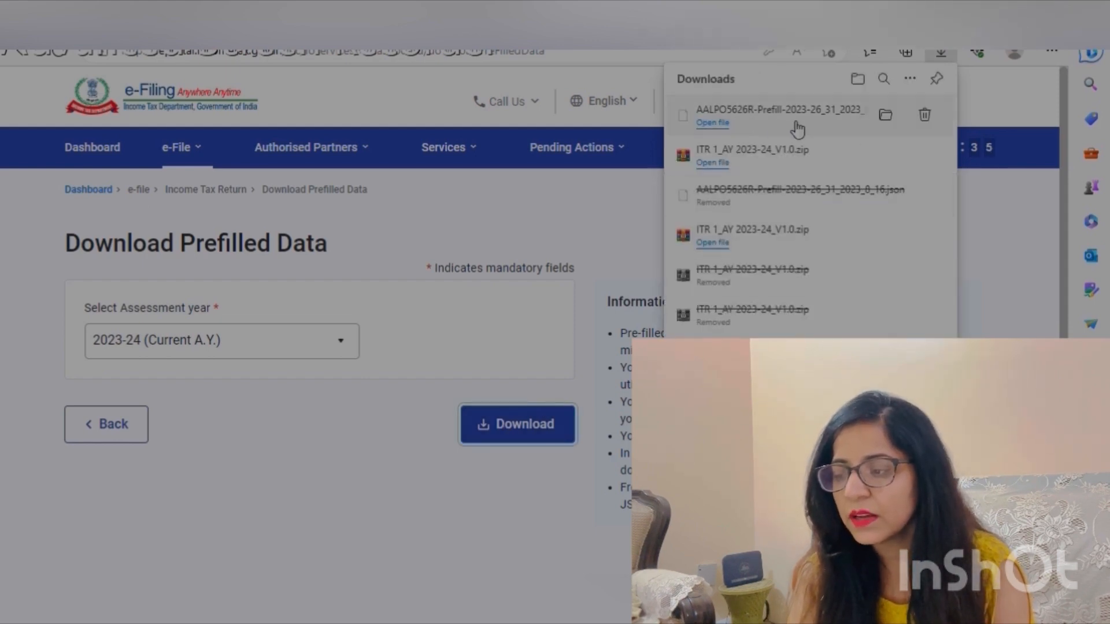
{"action": "left_click", "coordinate": [886, 115]}
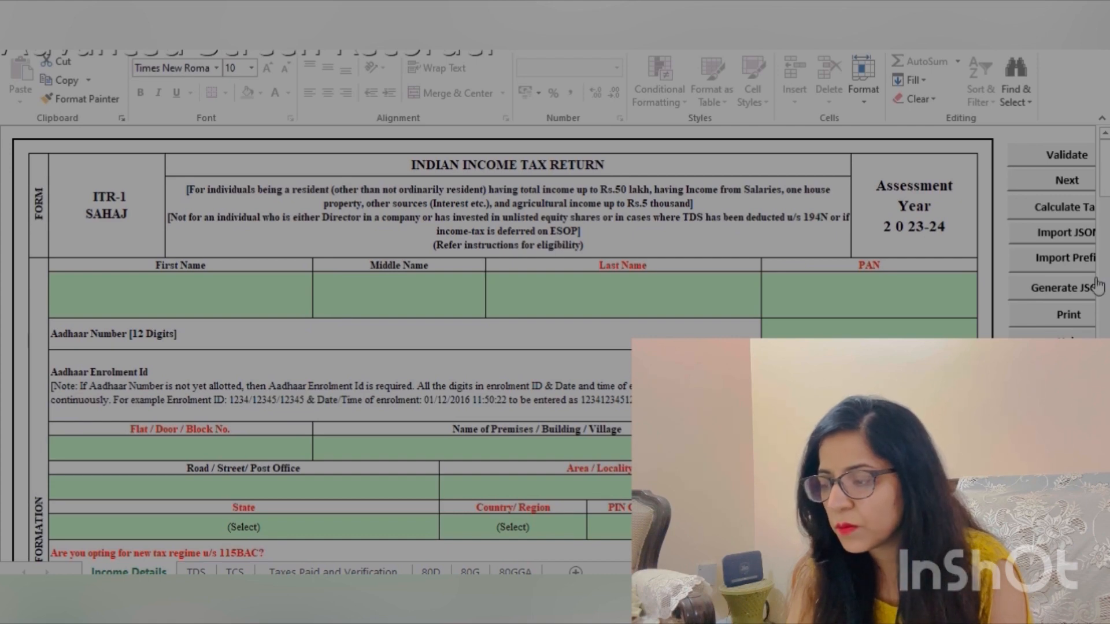
Switch back to the ITR-1 Excel utility and import the downloaded pre-filled JSON file from the Downloads folder.
{"action": "left_click", "coordinate": [1055, 260]}
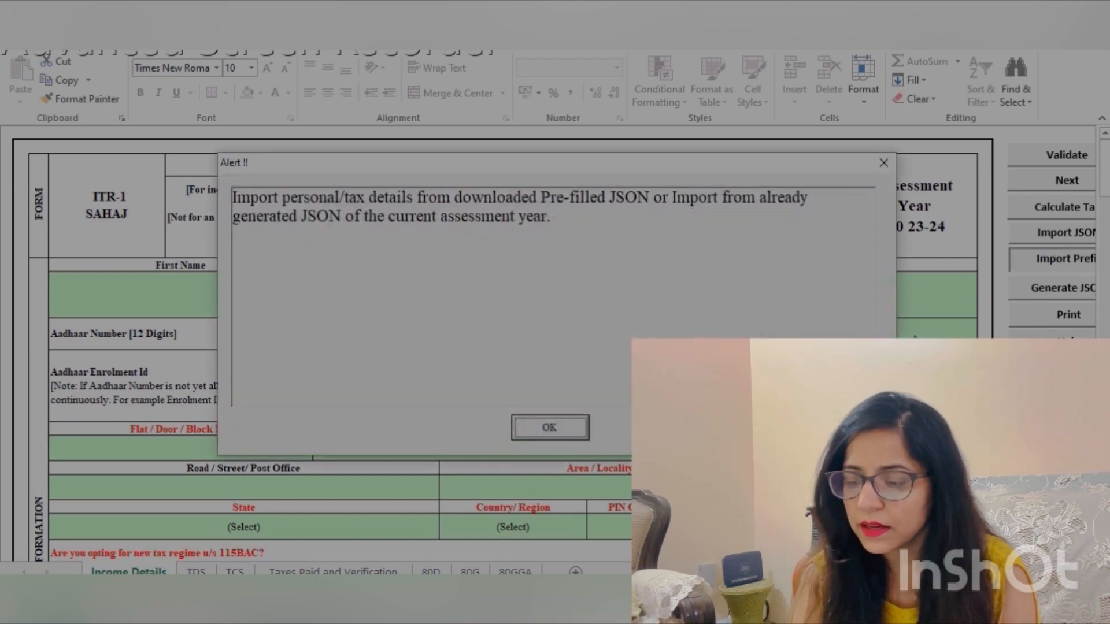
{"action": "left_click", "coordinate": [558, 428]}
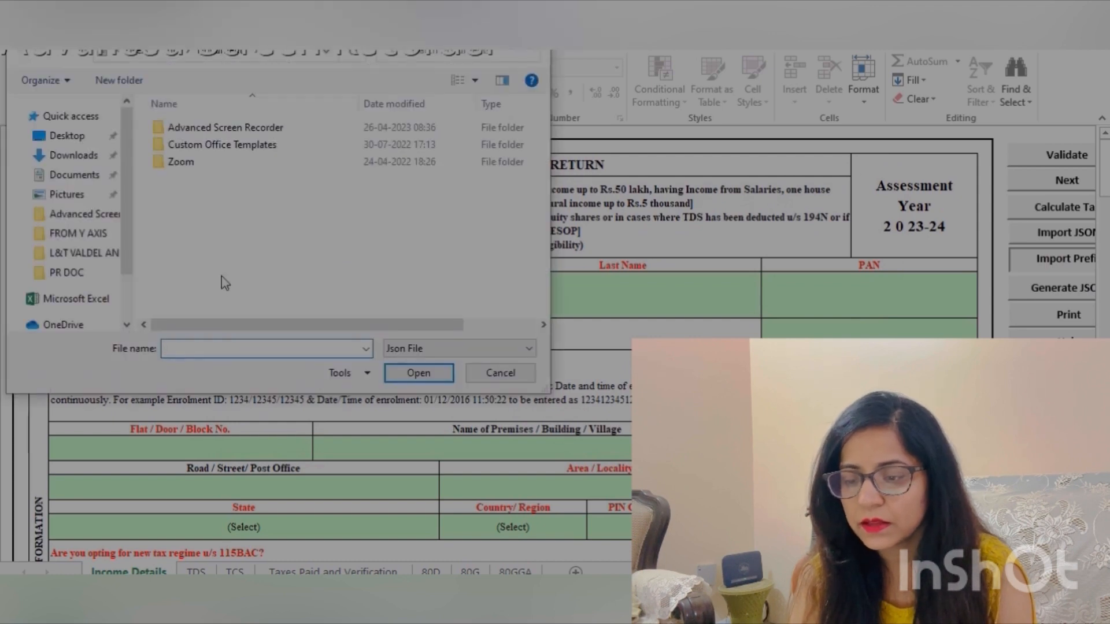
{"action": "left_click", "coordinate": [87, 155]}
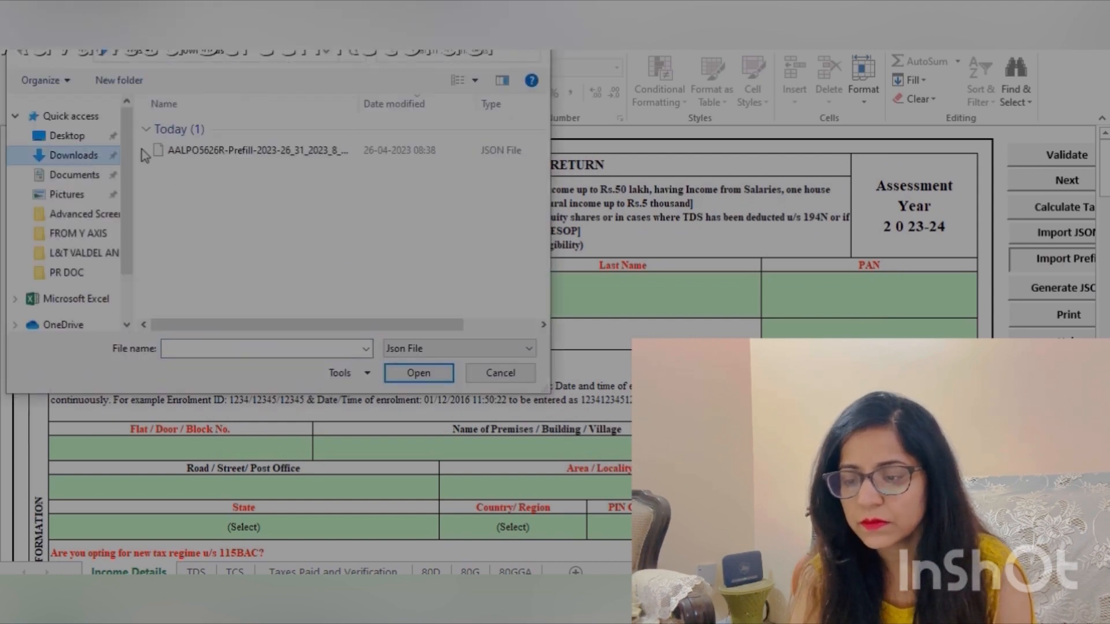
{"action": "double_click", "coordinate": [261, 151]}
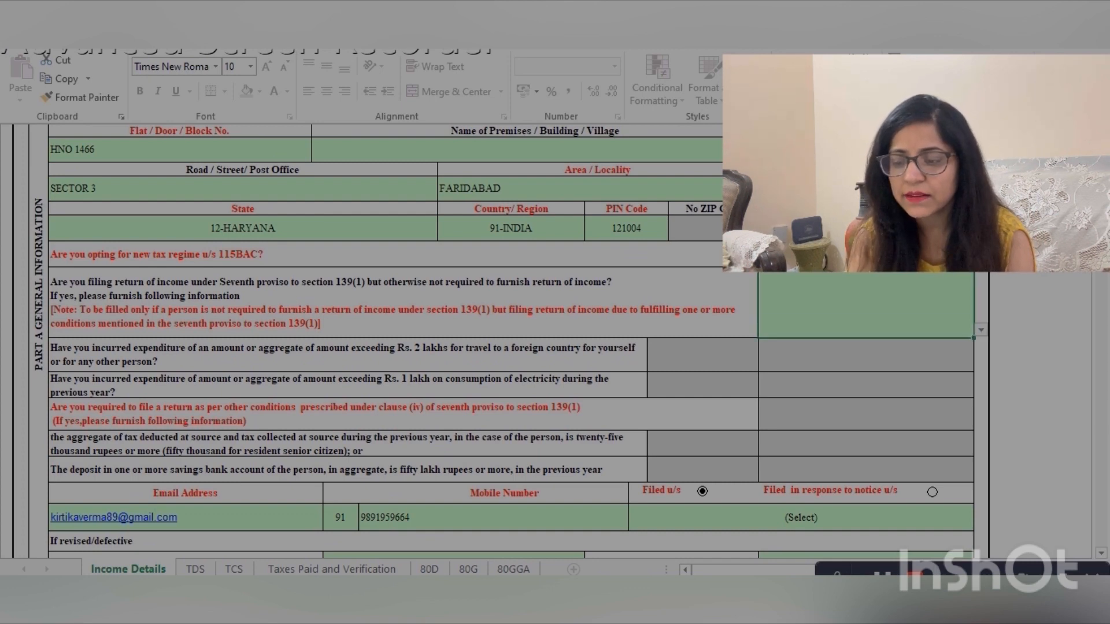
Go past the section 115BAC new tax regime question and choose No for filing under the seventh proviso to section 139(1).
{"action": "left_click", "coordinate": [386, 255]}
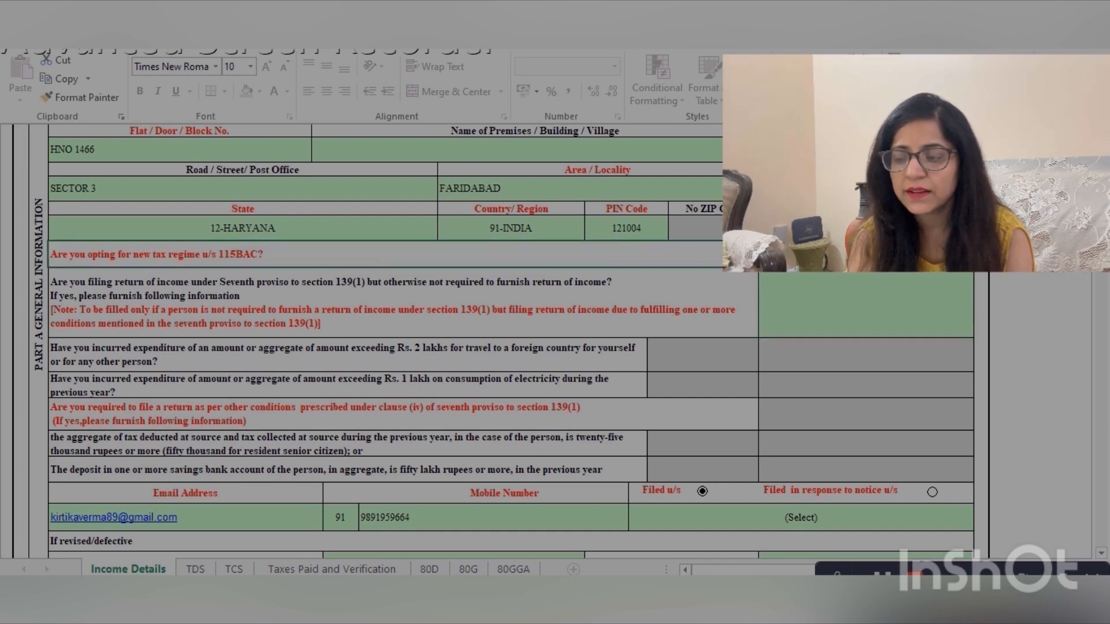
{"action": "left_click", "coordinate": [866, 254]}
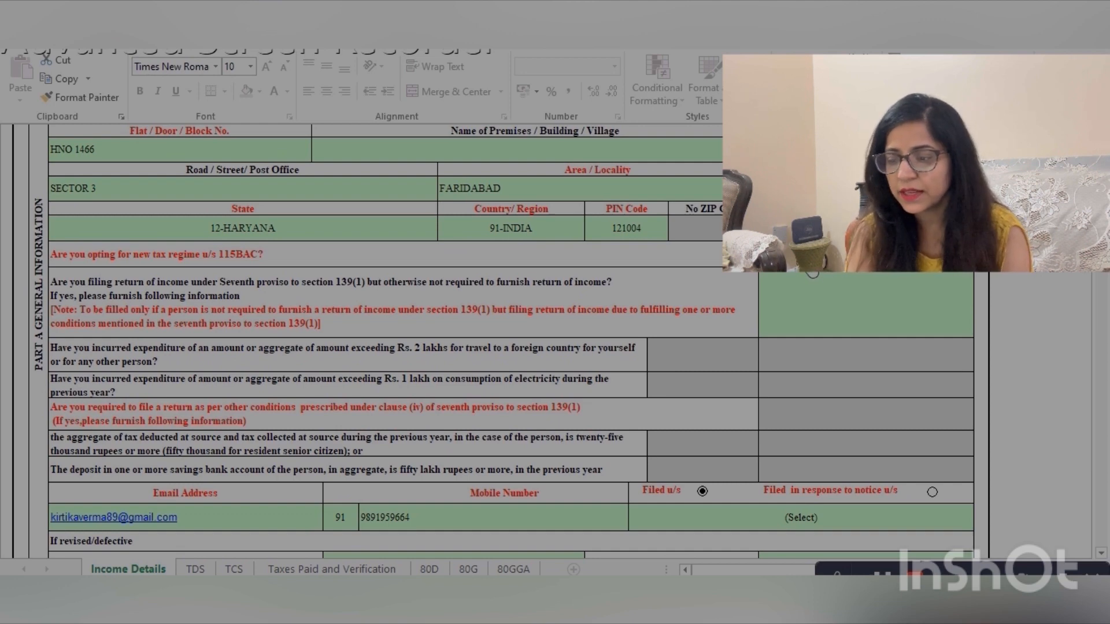
{"action": "left_click", "coordinate": [810, 303]}
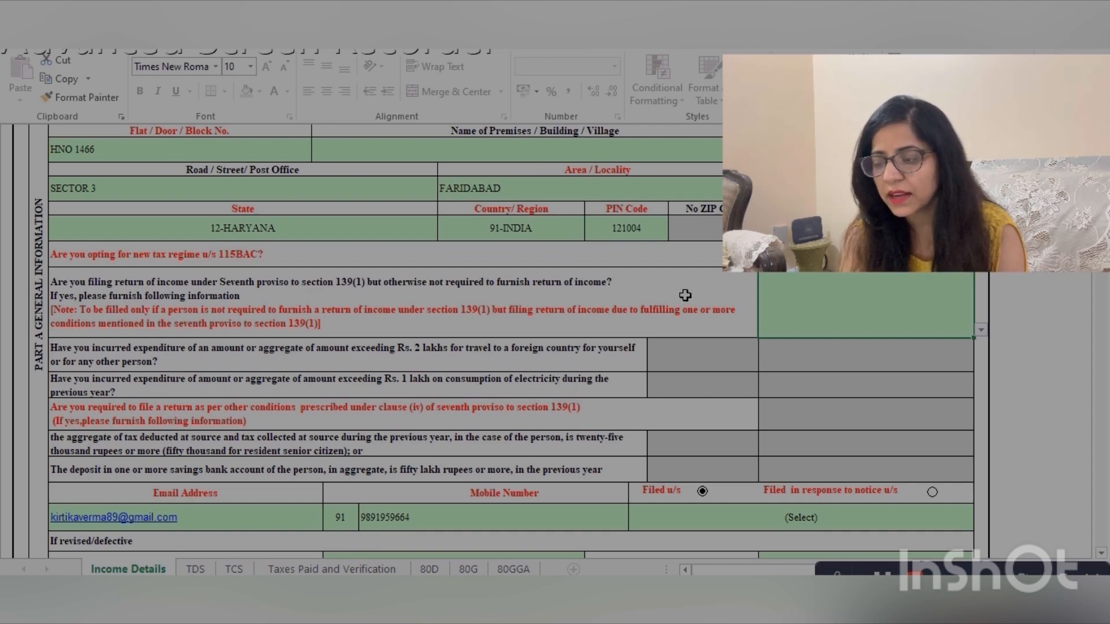
{"action": "left_click", "coordinate": [807, 315]}
{"action": "left_click", "coordinate": [807, 316]}
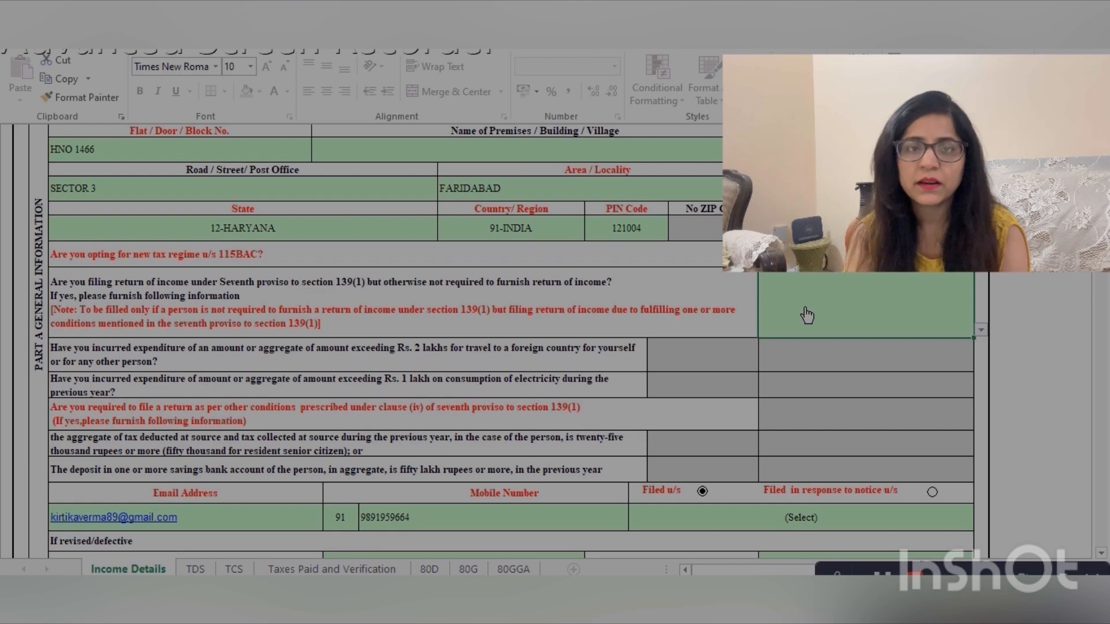
{"action": "left_click", "coordinate": [807, 315]}
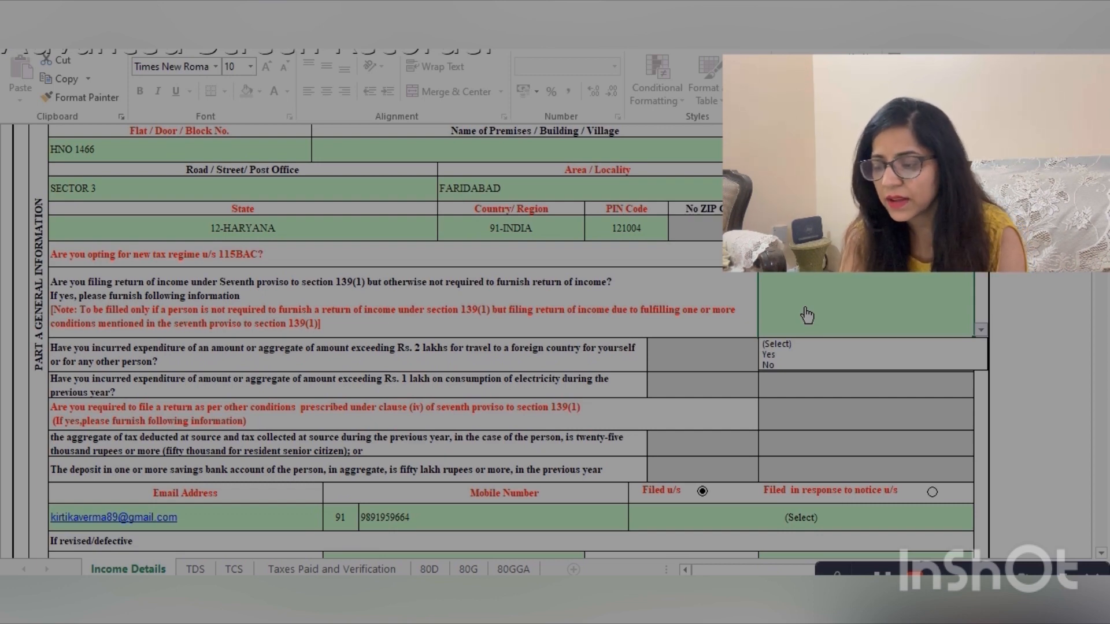
{"action": "left_click", "coordinate": [784, 369]}
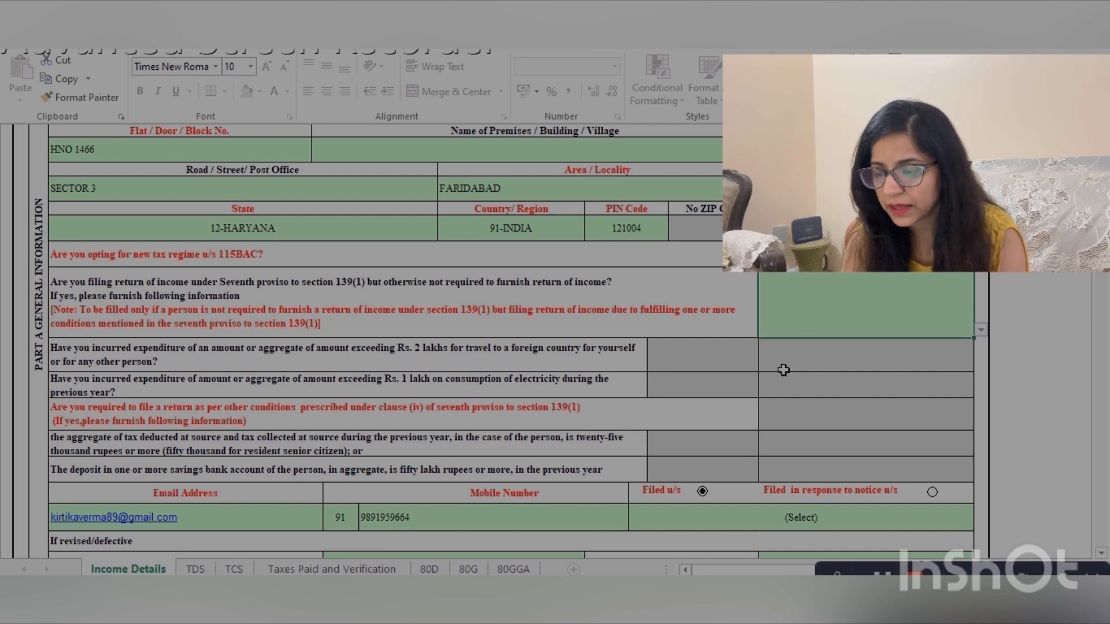
Look through the remaining seventh proviso questions and the available filing sections under Filed u/s, such as 139(1), 139(4) and 139(5).
{"action": "left_click", "coordinate": [693, 412]}
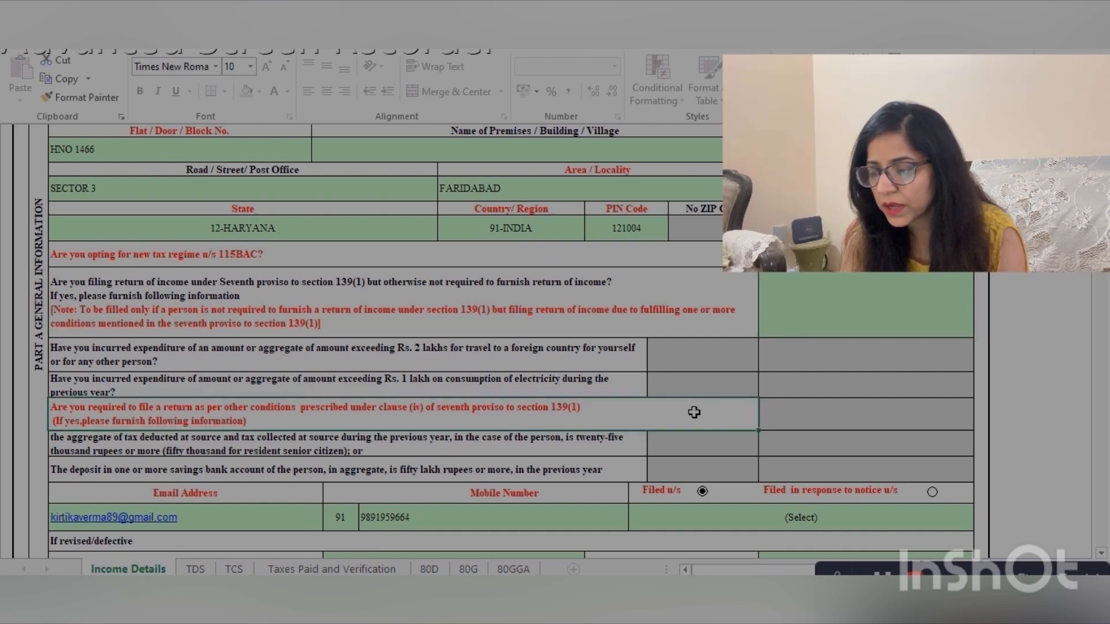
{"action": "key", "text": "Down"}
{"action": "key", "text": "Down"}
{"action": "key", "text": "Down"}
{"action": "key", "text": "Down"}
{"action": "key", "text": "Down"}
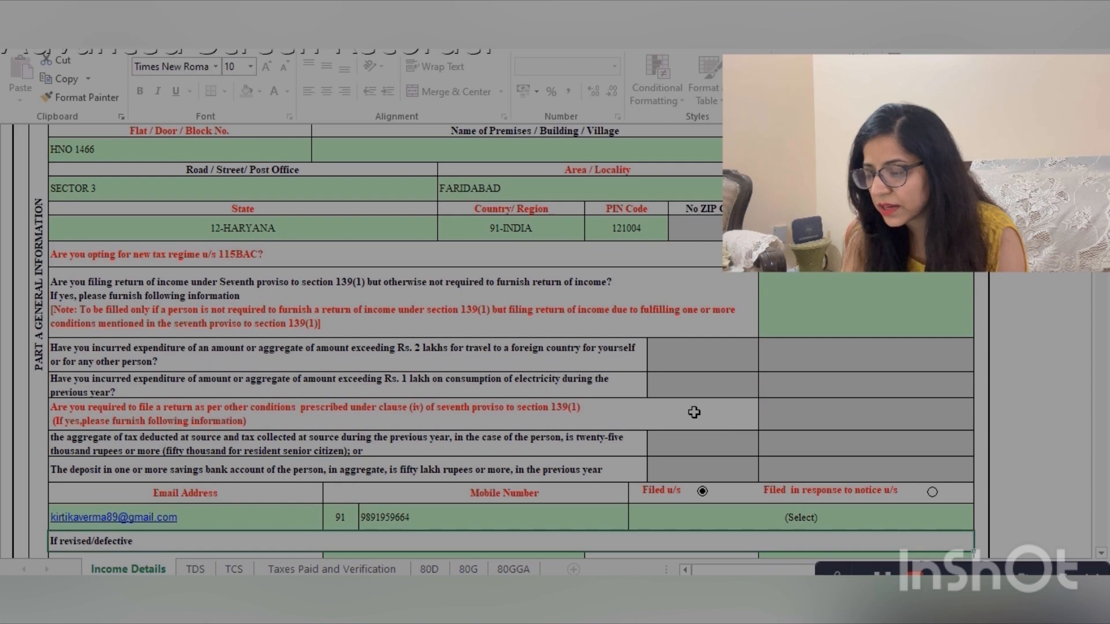
{"action": "left_click", "coordinate": [743, 511]}
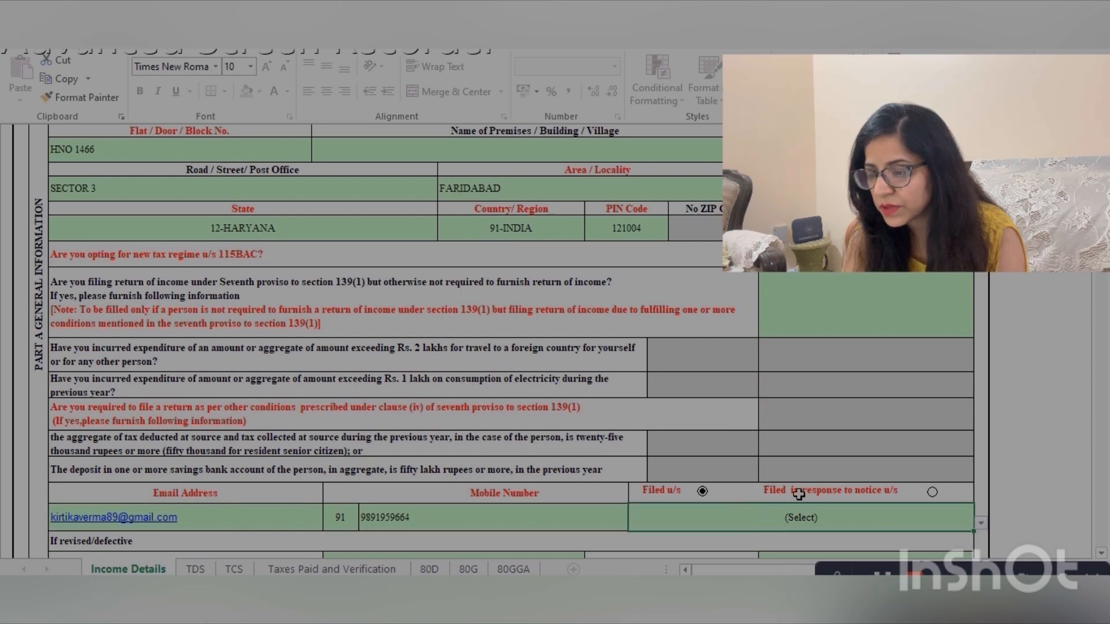
{"action": "left_click", "coordinate": [800, 494]}
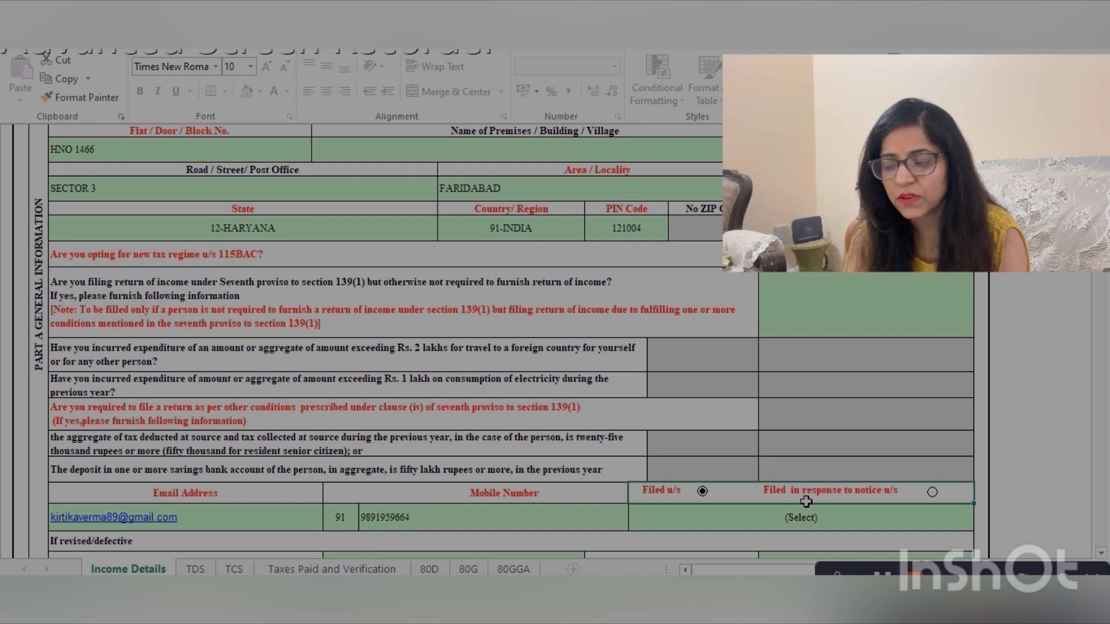
{"action": "left_click", "coordinate": [767, 529]}
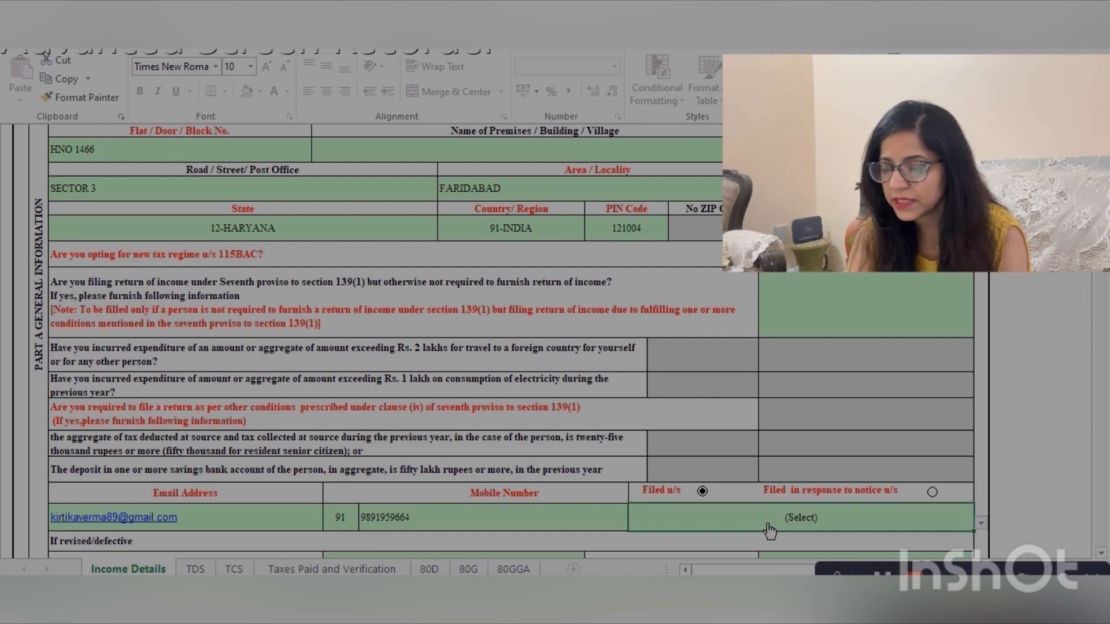
{"action": "key", "text": "alt+Down"}
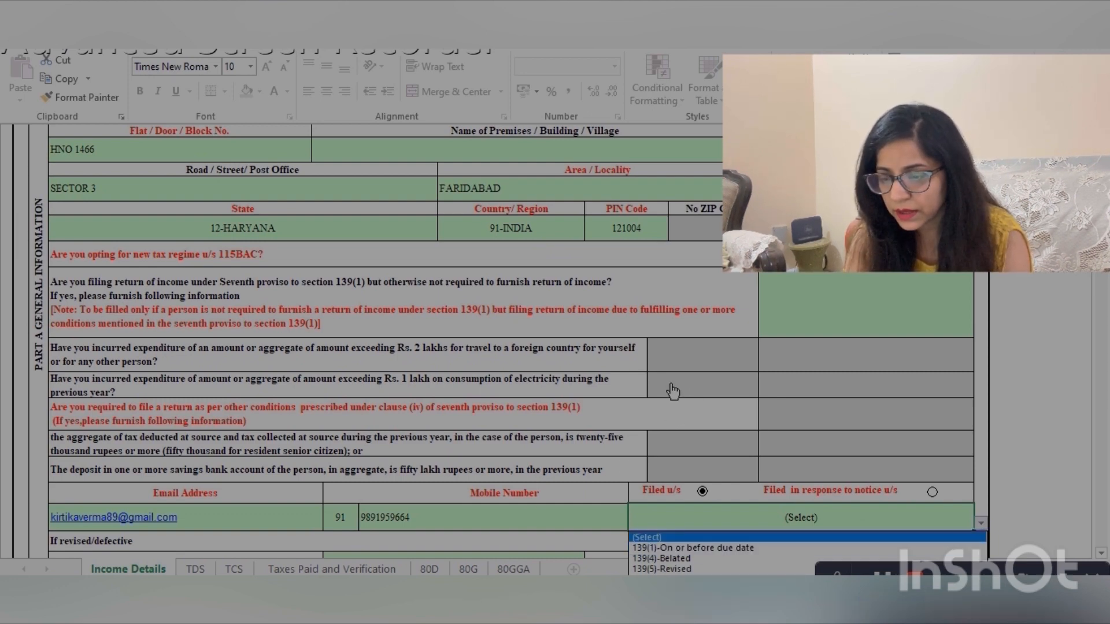
{"action": "key", "text": "Escape"}
Examine the gross salary fields for salary u/s 17(1), perquisites u/s 17(2) and profit in lieu of salary u/s 17(3).
{"action": "left_click", "coordinate": [667, 413]}
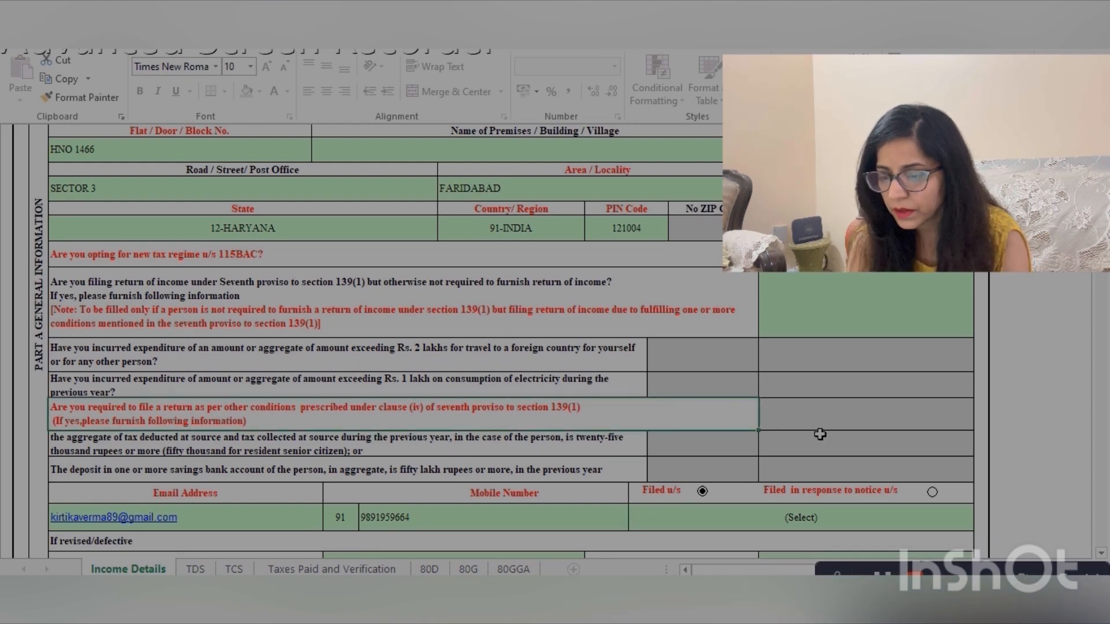
{"action": "key", "text": "Down"}
{"action": "key", "text": "Down"}
{"action": "key", "text": "Down"}
{"action": "key", "text": "Down"}
{"action": "key", "text": "Down"}
{"action": "key", "text": "Down"}
{"action": "key", "text": "Down"}
{"action": "key", "text": "Down"}
{"action": "key", "text": "Down"}
{"action": "key", "text": "Down"}
{"action": "key", "text": "Down"}
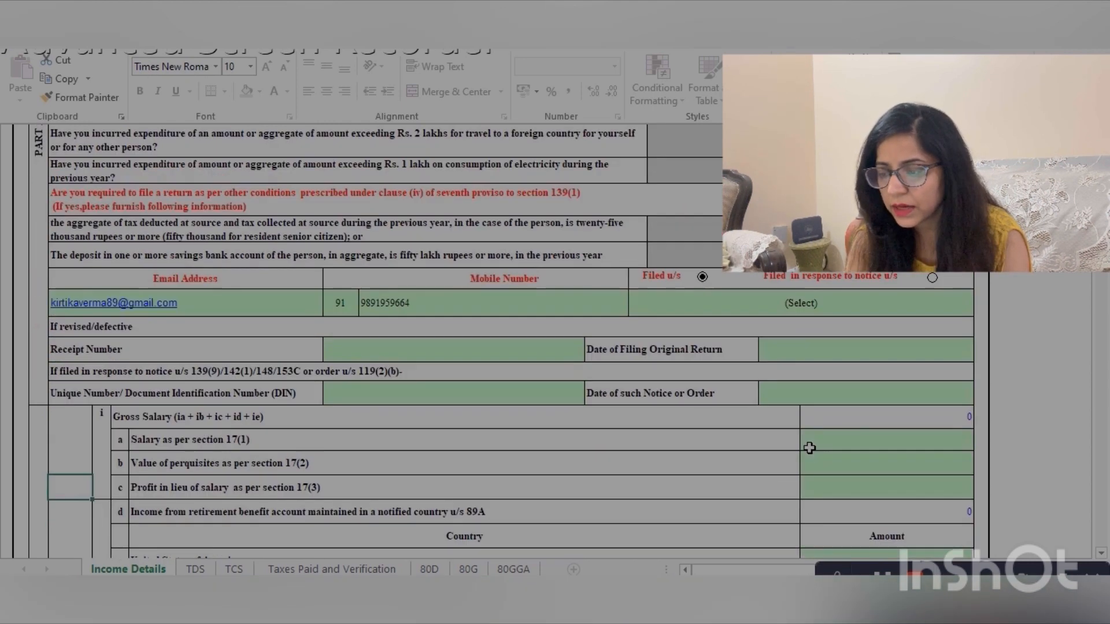
{"action": "key", "text": "Right"}
{"action": "key", "text": "Right"}
{"action": "key", "text": "Right"}
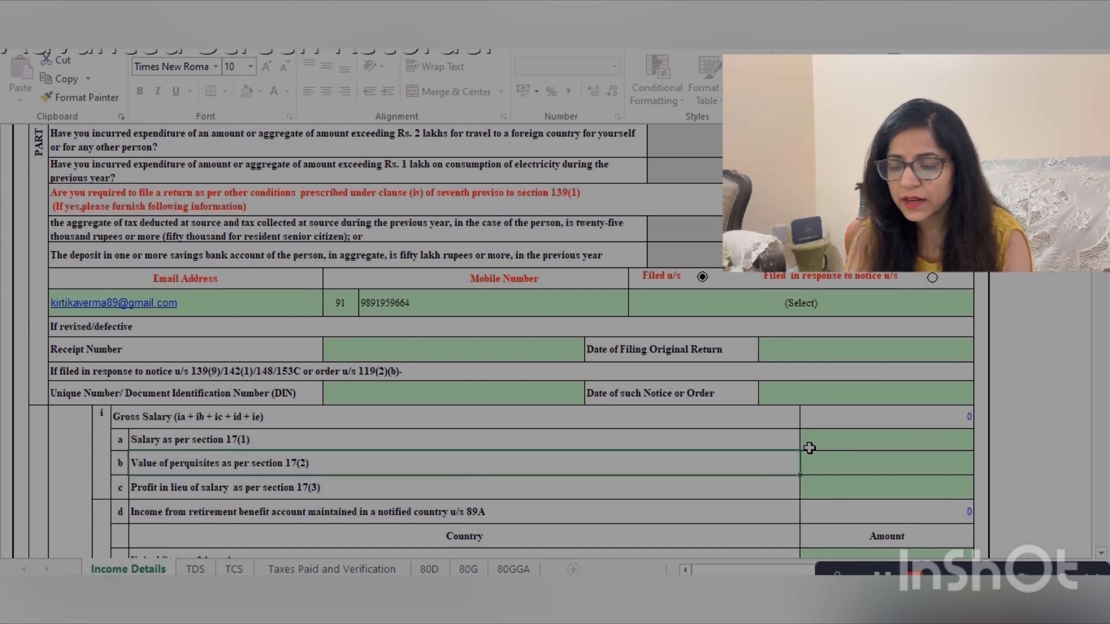
{"action": "key", "text": "Right"}
{"action": "key", "text": "Up"}
{"action": "key", "text": "Up"}
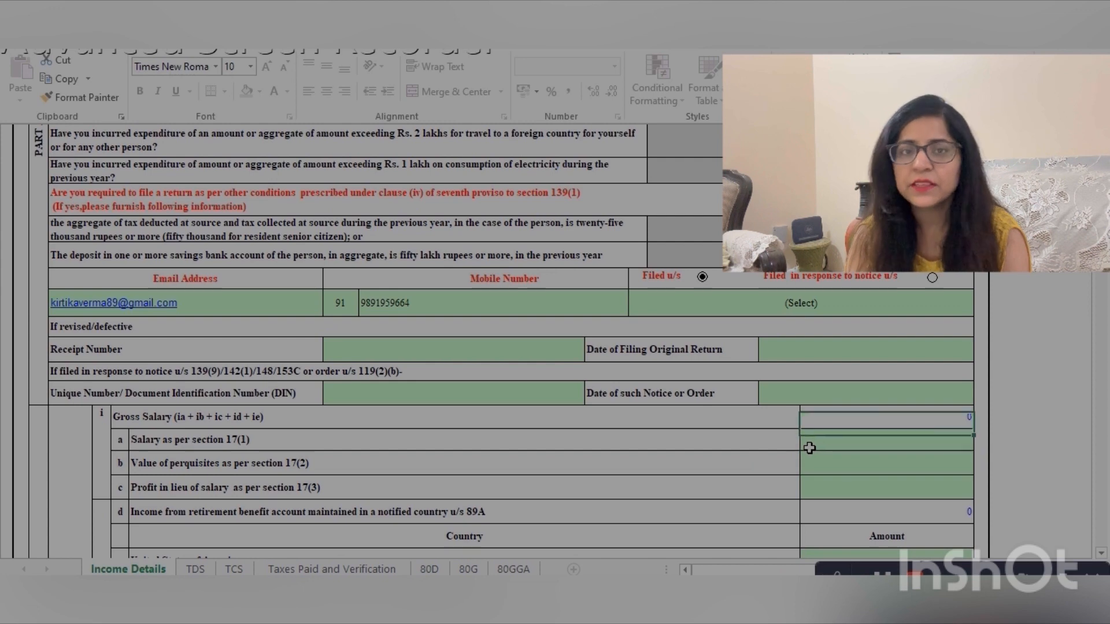
{"action": "key", "text": "Down"}
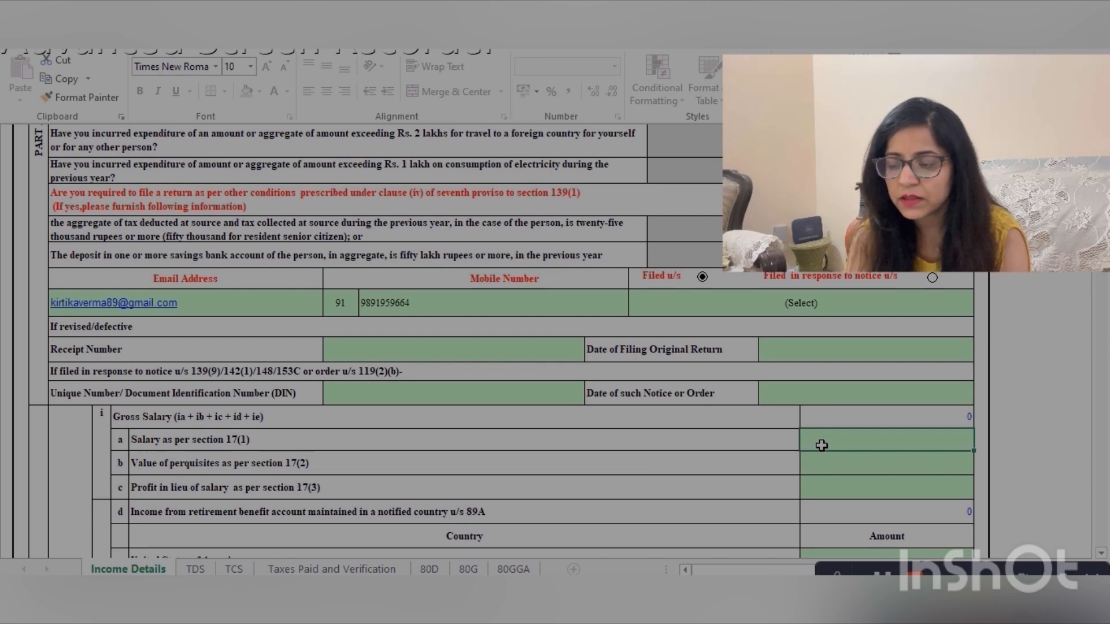
{"action": "key", "text": "Down"}
{"action": "key", "text": "Down"}
{"action": "key", "text": "Up"}
{"action": "key", "text": "Left"}
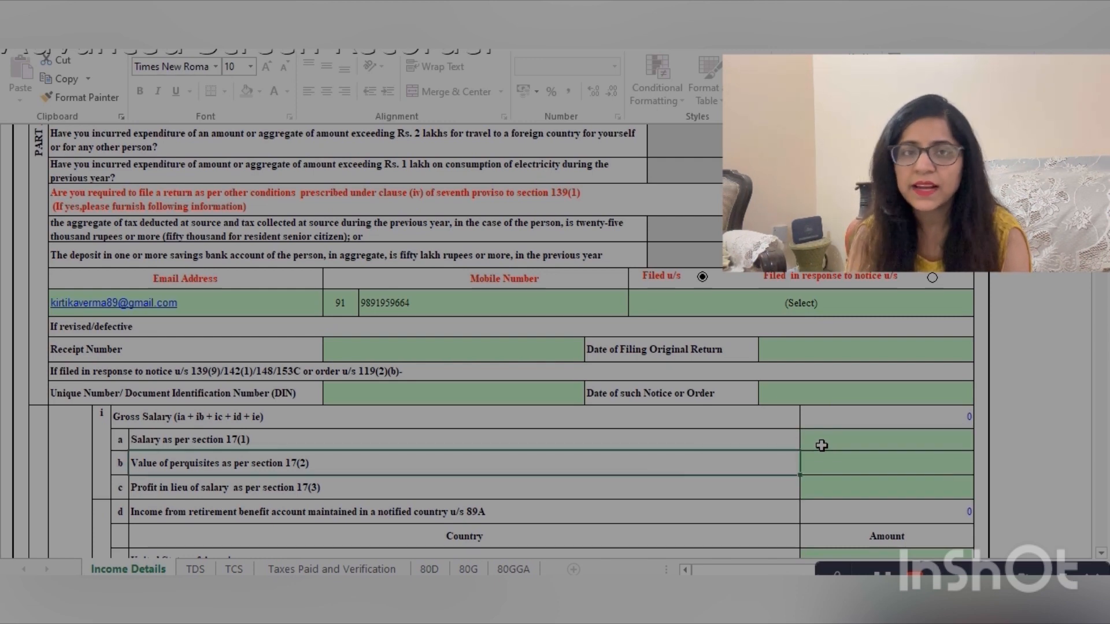
{"action": "key", "text": "Down"}
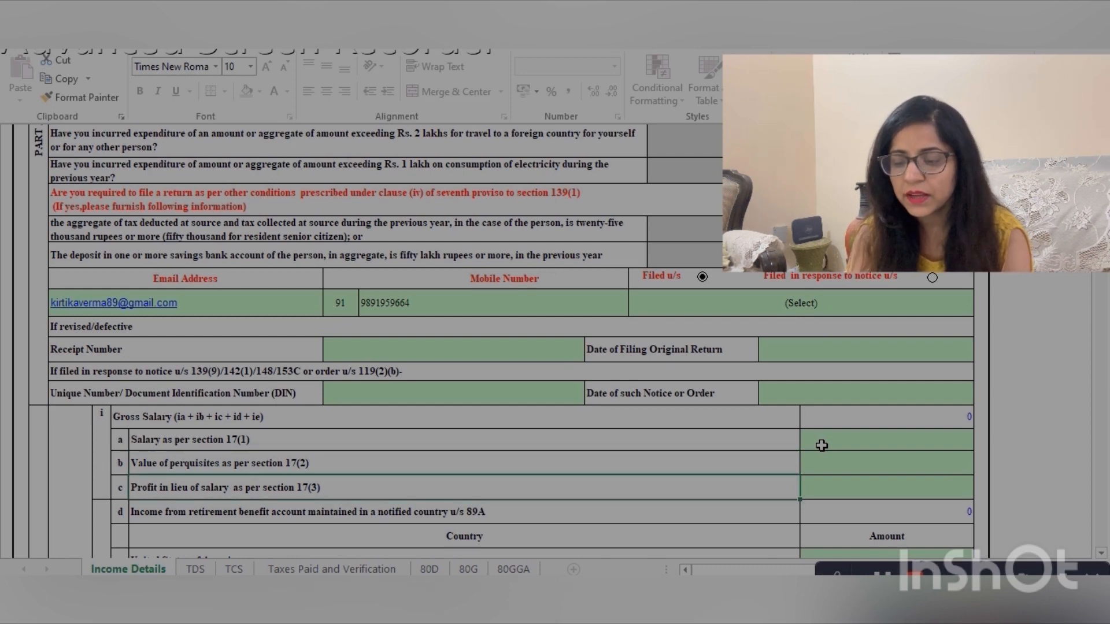
In the first row of allowances exempt u/s 10, choose Sec 10(5)-Leave Travel concession/assistance and go to its amount field.
{"action": "key", "text": "Down"}
{"action": "key", "text": "Down"}
{"action": "key", "text": "Down"}
{"action": "key", "text": "Down"}
{"action": "key", "text": "Down"}
{"action": "key", "text": "Down"}
{"action": "key", "text": "Down"}
{"action": "key", "text": "Down"}
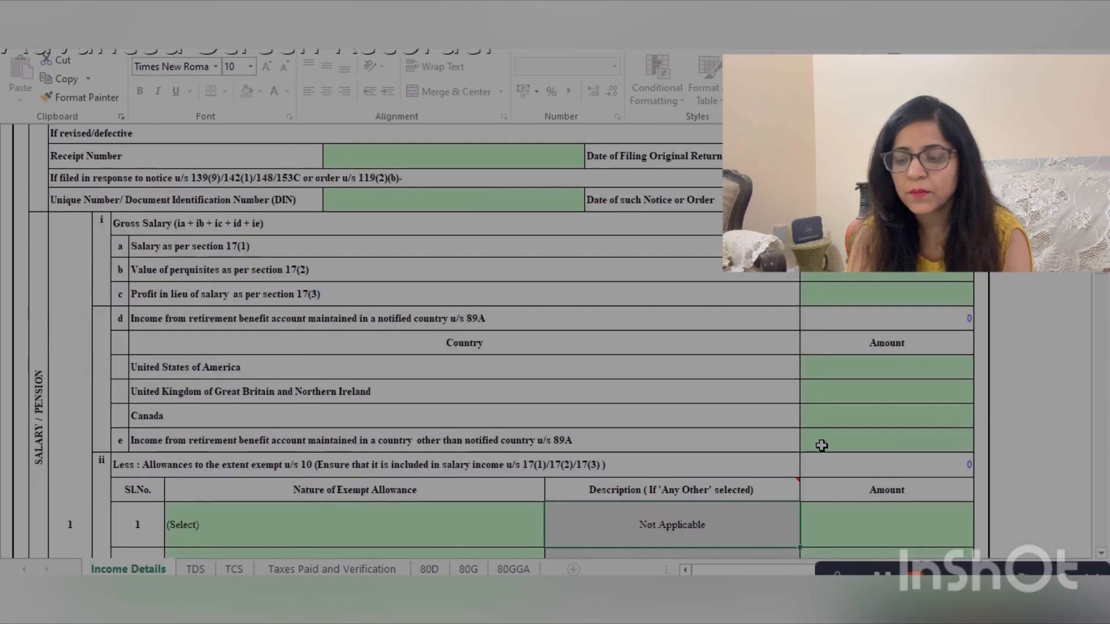
{"action": "key", "text": "Down"}
{"action": "key", "text": "Down"}
{"action": "key", "text": "Down"}
{"action": "key", "text": "Down"}
{"action": "key", "text": "Down"}
{"action": "key", "text": "Down"}
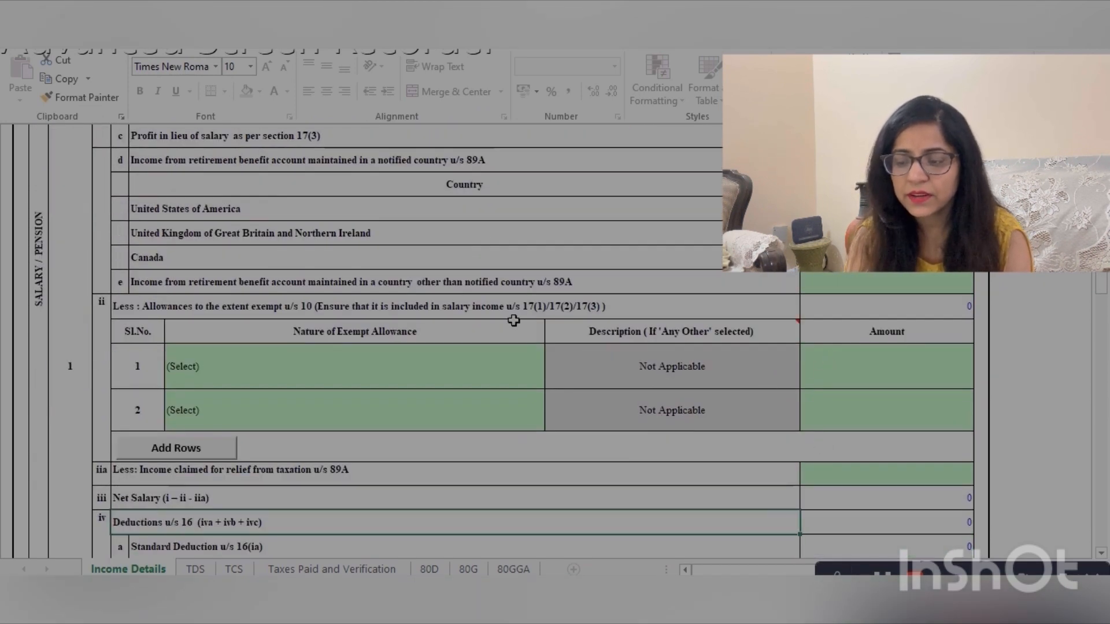
{"action": "left_click", "coordinate": [455, 303]}
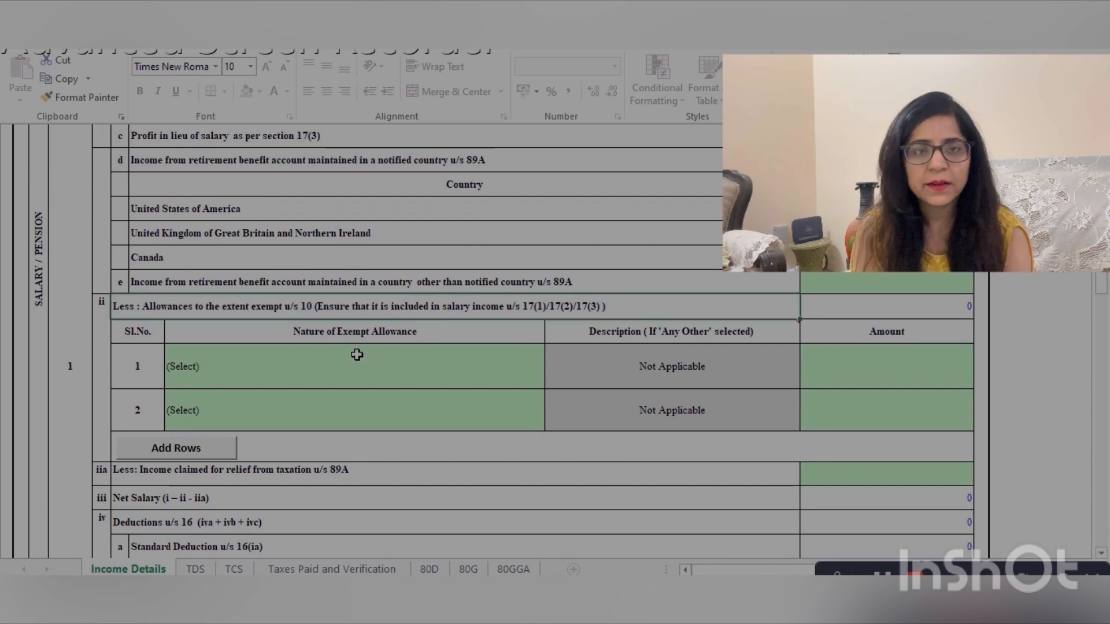
{"action": "left_click", "coordinate": [322, 376]}
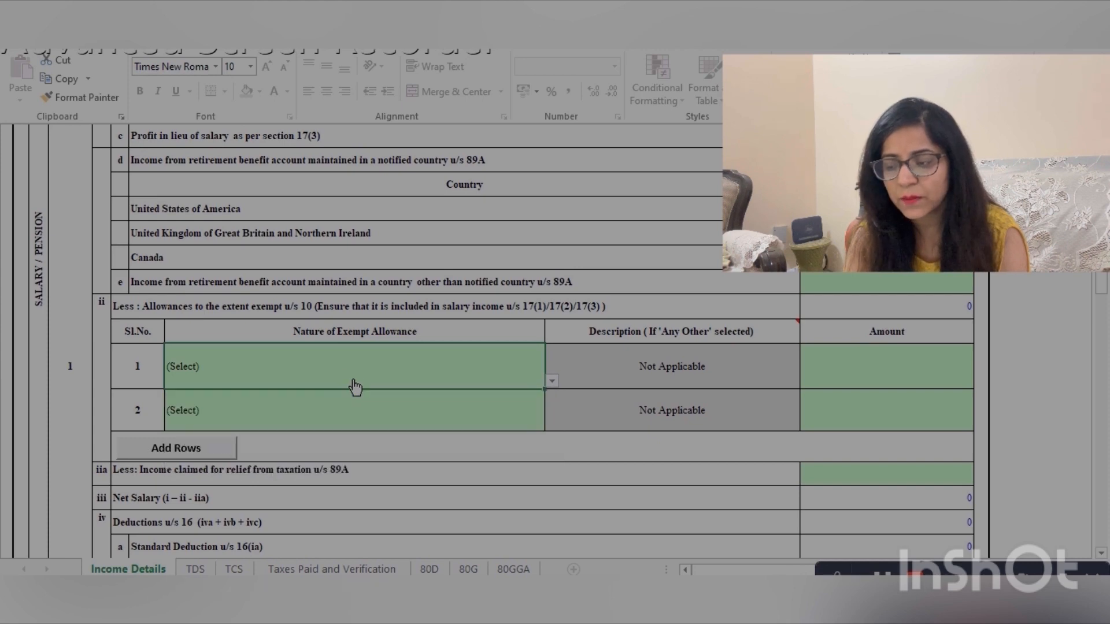
{"action": "key", "text": "alt+Down"}
{"action": "left_click", "coordinate": [313, 407]}
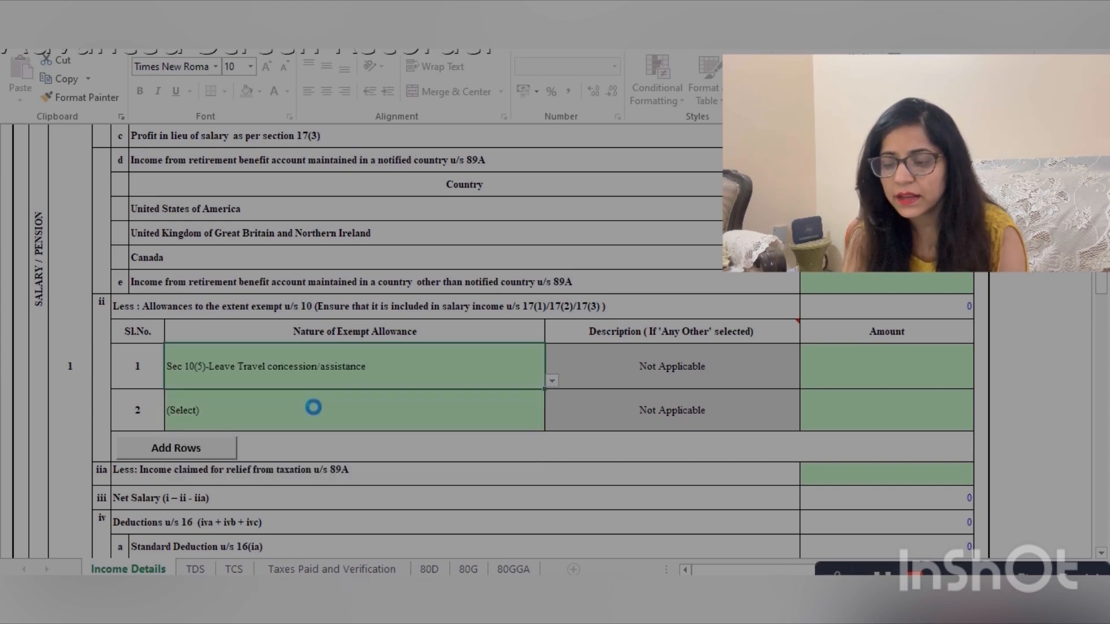
{"action": "left_click", "coordinate": [832, 375]}
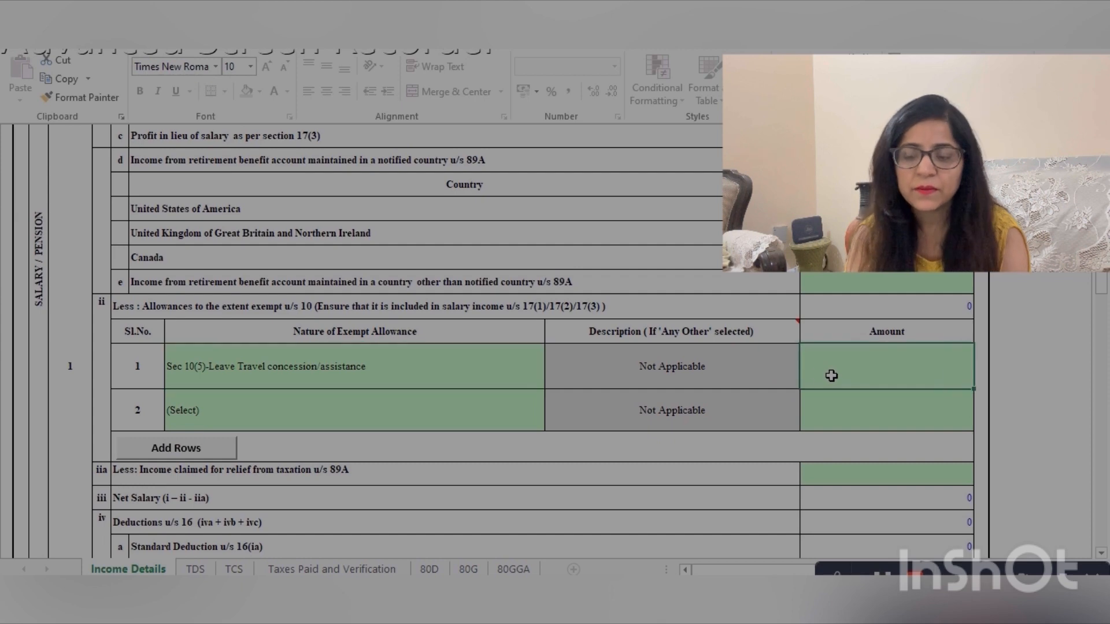
In the second exempt allowance row, choose Sec 10(13A)-Allowance to meet expenditure incurred on house rent and go to its amount field.
{"action": "left_click", "coordinate": [450, 418]}
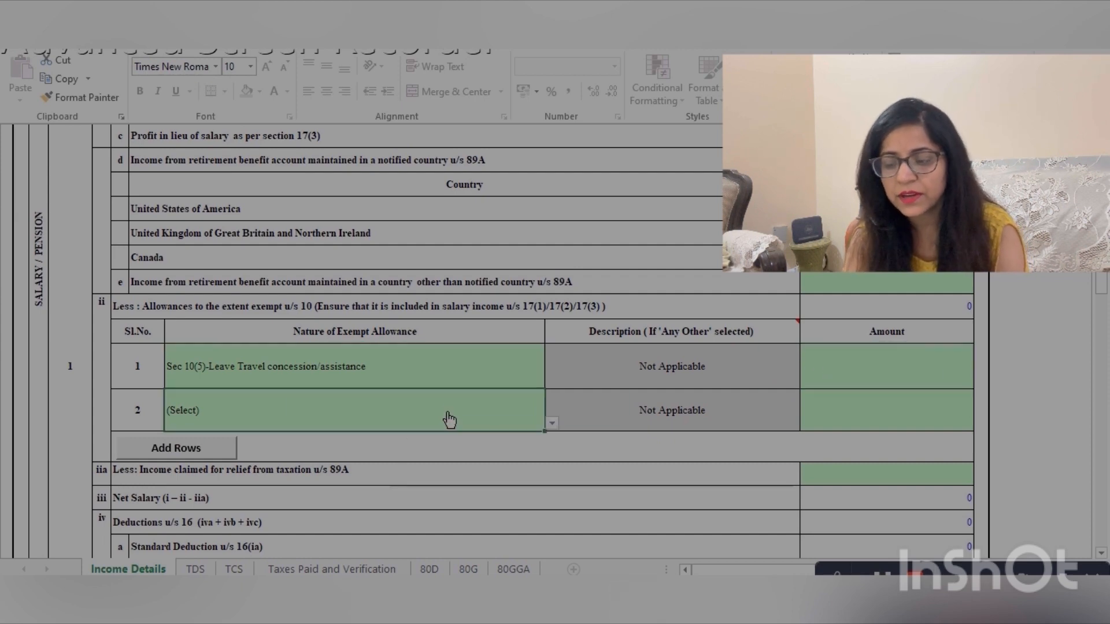
{"action": "key", "text": "alt+Down"}
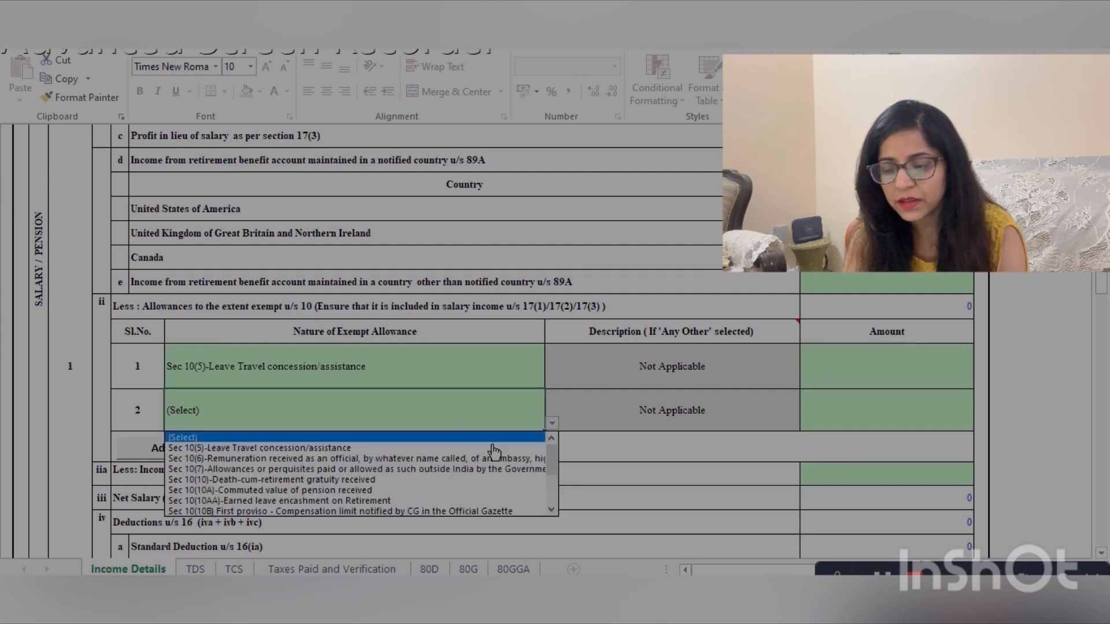
{"action": "scroll", "coordinate": [557, 513], "scroll_direction": "down", "scroll_amount": 6}
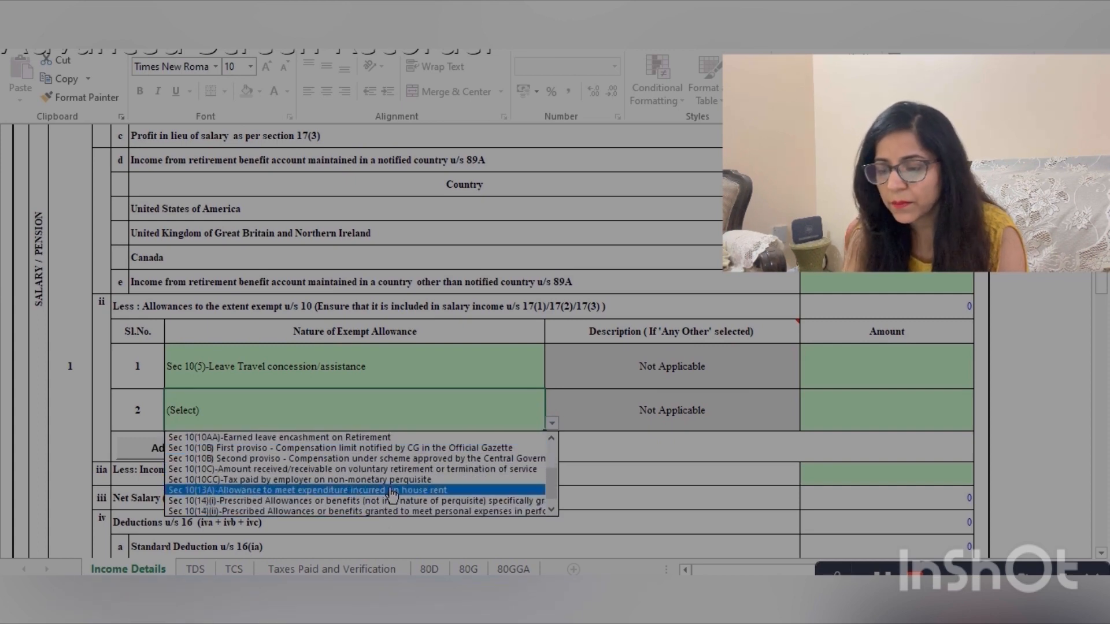
{"action": "left_click", "coordinate": [389, 490]}
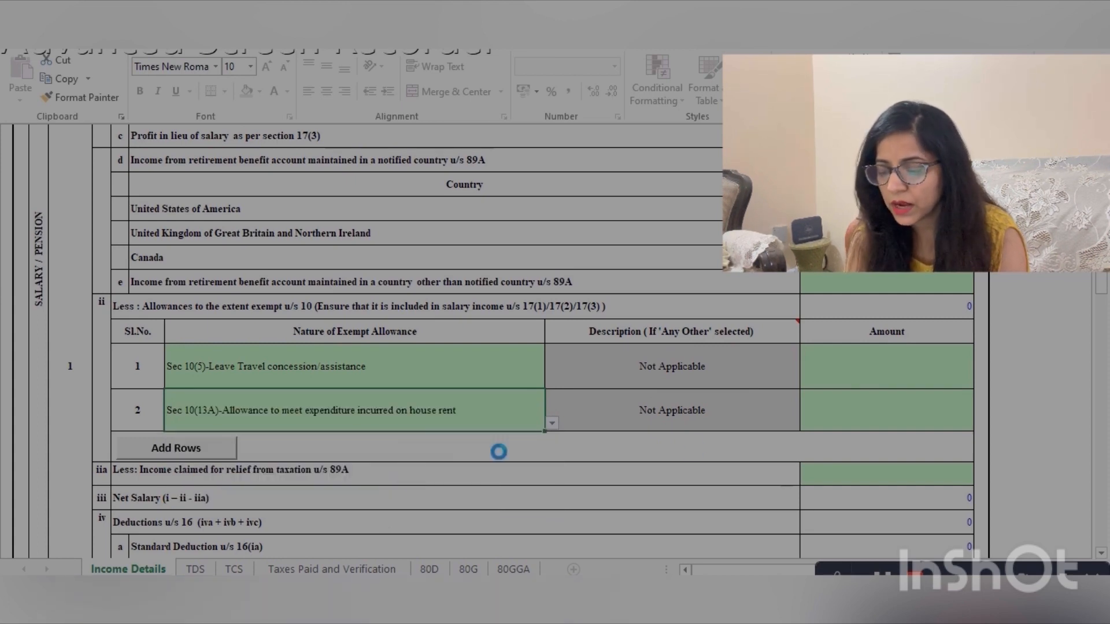
{"action": "left_click", "coordinate": [856, 402]}
Examine the net salary, the deductions u/s 16 and the income chargeable under the head Salaries.
{"action": "key", "text": "Down"}
{"action": "key", "text": "Down"}
{"action": "key", "text": "Down"}
{"action": "key", "text": "Down"}
{"action": "key", "text": "Down"}
{"action": "key", "text": "Down"}
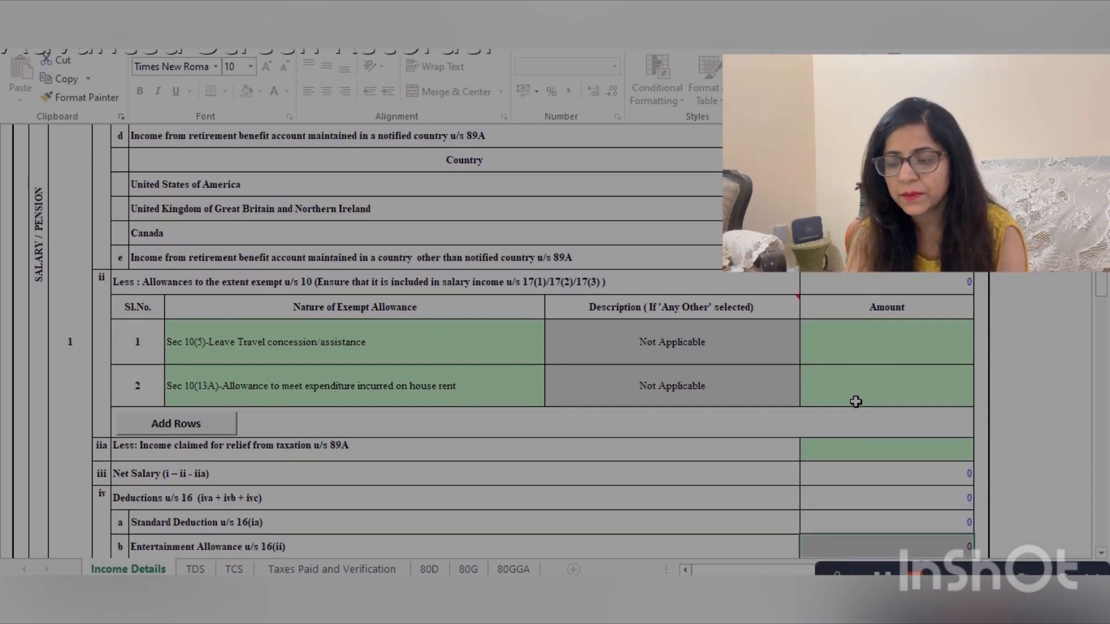
{"action": "scroll", "coordinate": [856, 402], "scroll_direction": "down", "scroll_amount": 1}
{"action": "key", "text": "Down"}
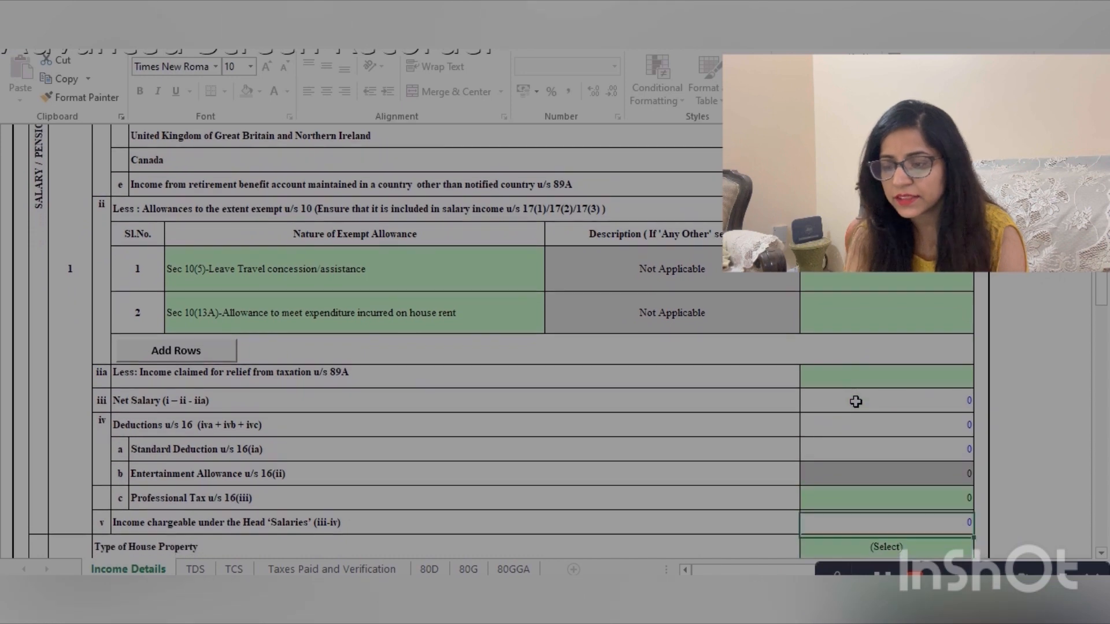
{"action": "key", "text": "Up"}
{"action": "key", "text": "Down"}
{"action": "key", "text": "Up"}
{"action": "key", "text": "Up"}
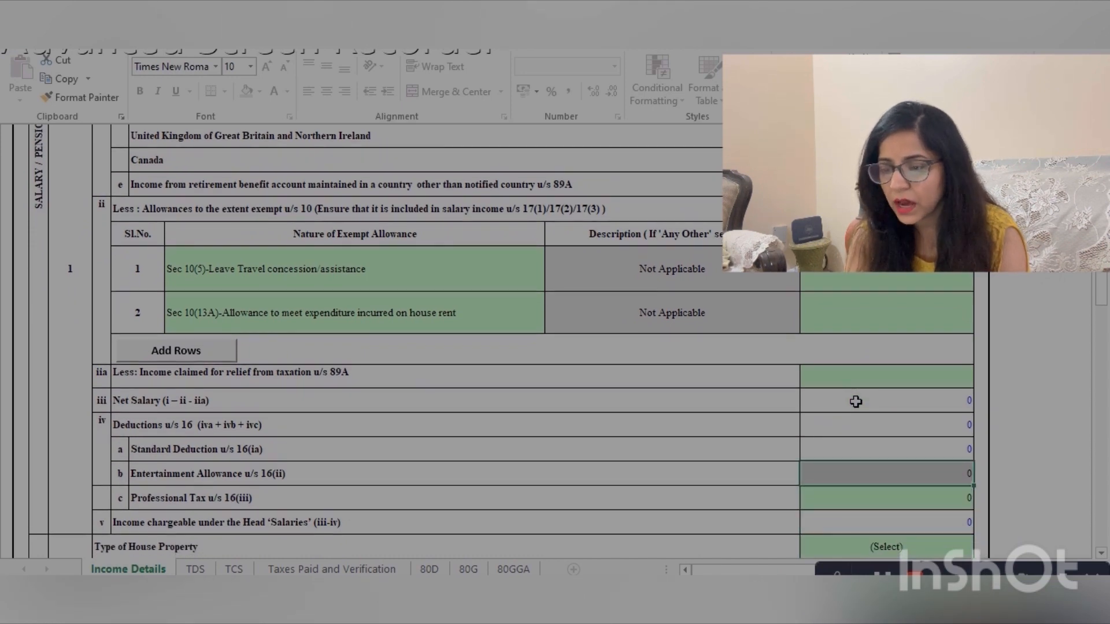
Enter a salary of 500000 in the gross salary section and check the standard deduction and income chargeable under Salaries.
{"action": "scroll", "coordinate": [856, 402], "scroll_direction": "up", "scroll_amount": 1}
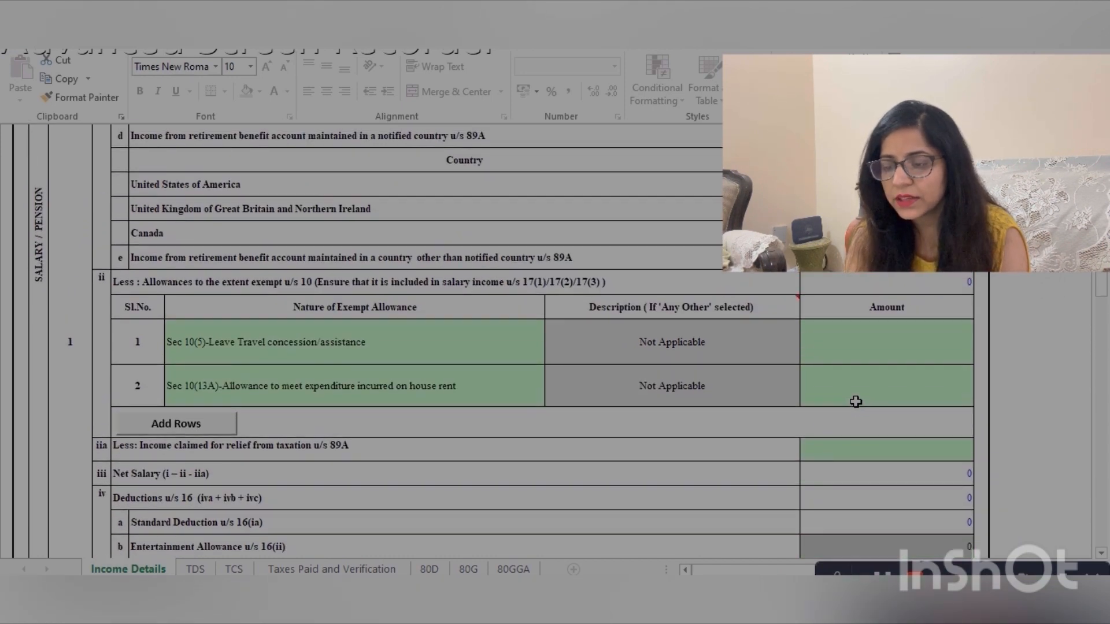
{"action": "scroll", "coordinate": [856, 402], "scroll_direction": "up", "scroll_amount": 2}
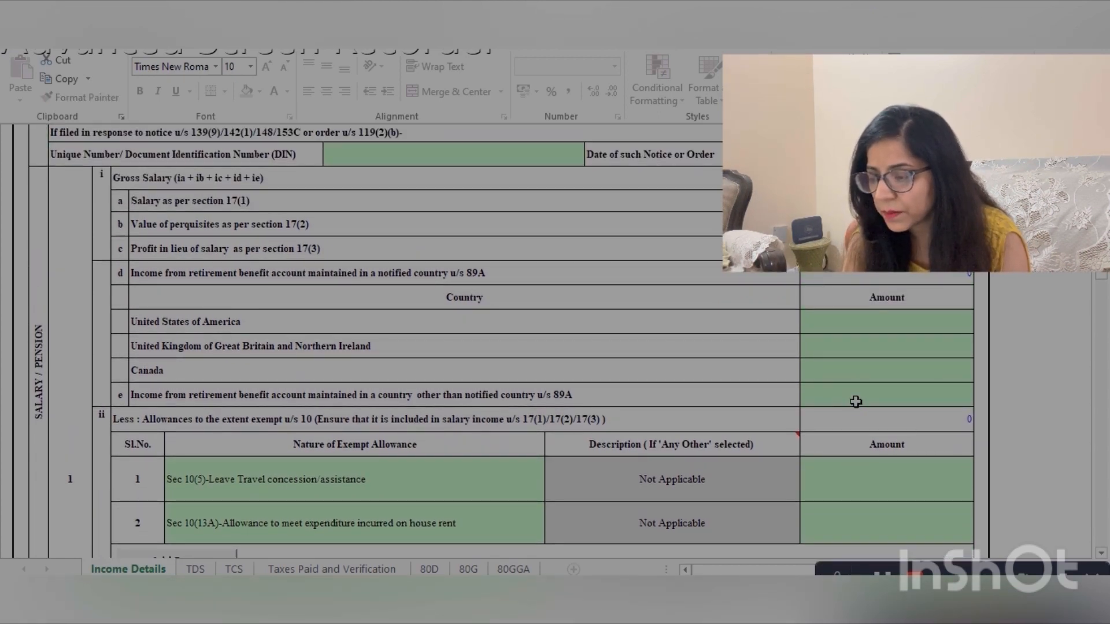
{"action": "scroll", "coordinate": [855, 401], "scroll_direction": "down", "scroll_amount": 3}
{"action": "key", "text": "Up"}
{"action": "key", "text": "Up"}
{"action": "key", "text": "Up"}
{"action": "key", "text": "Up"}
{"action": "key", "text": "Up"}
{"action": "key", "text": "Up"}
{"action": "key", "text": "Up"}
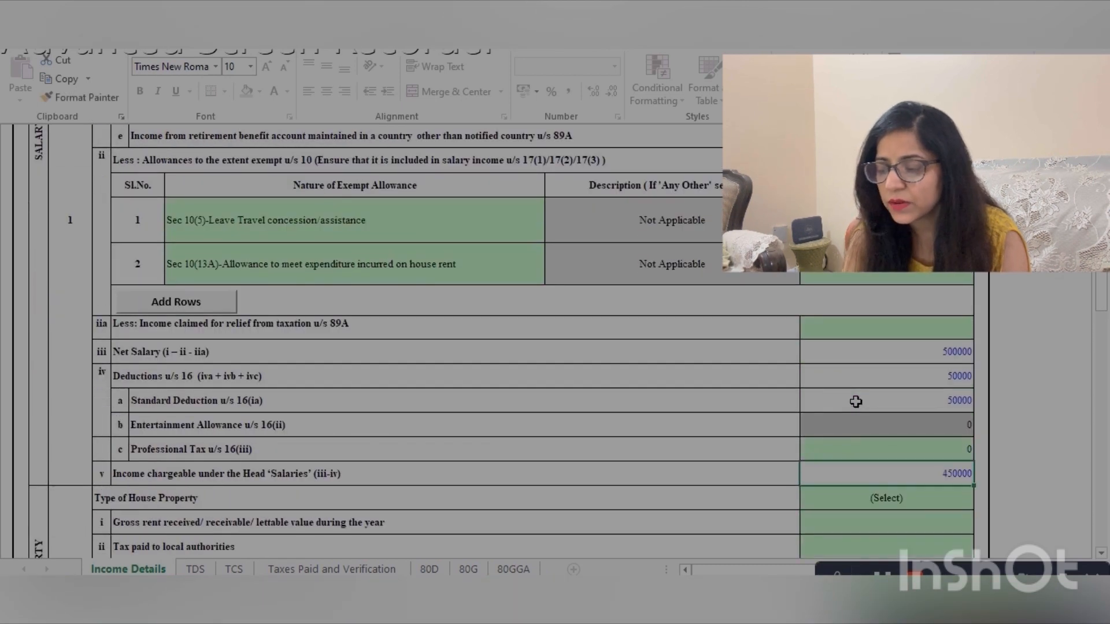
Examine the House Property section, from the property type and gross rent through local taxes, annual value and interest on borrowed capital.
{"action": "key", "text": "Down"}
{"action": "key", "text": "Down"}
{"action": "key", "text": "Down"}
{"action": "key", "text": "Down"}
{"action": "key", "text": "Down"}
{"action": "key", "text": "Down"}
{"action": "key", "text": "Down"}
{"action": "key", "text": "Down"}
{"action": "key", "text": "Down"}
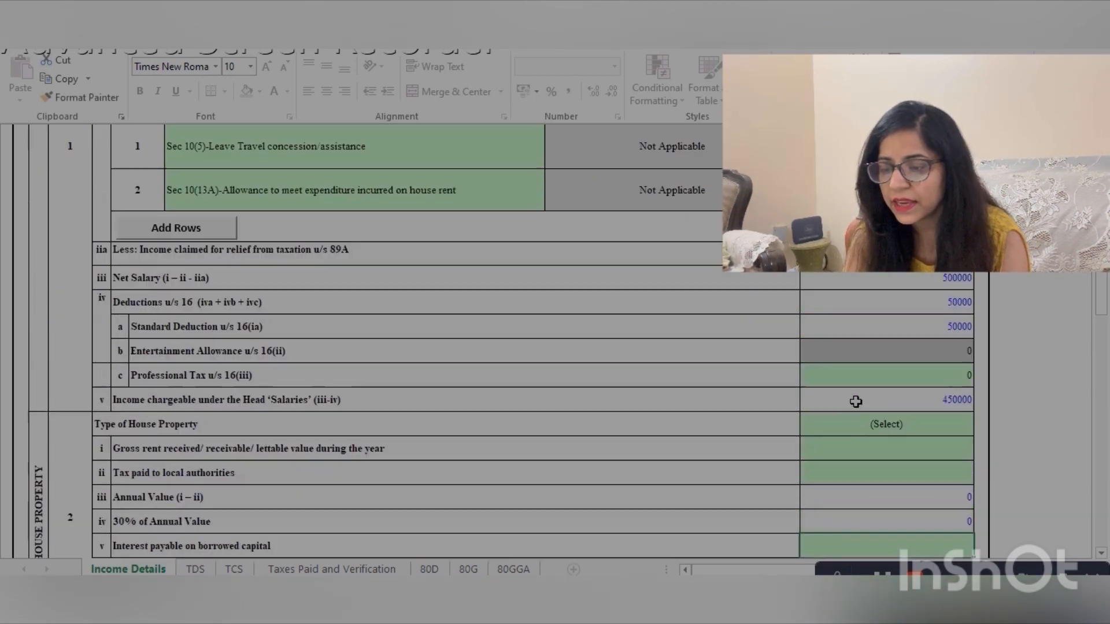
{"action": "key", "text": "Up"}
{"action": "key", "text": "Up"}
{"action": "key", "text": "Up"}
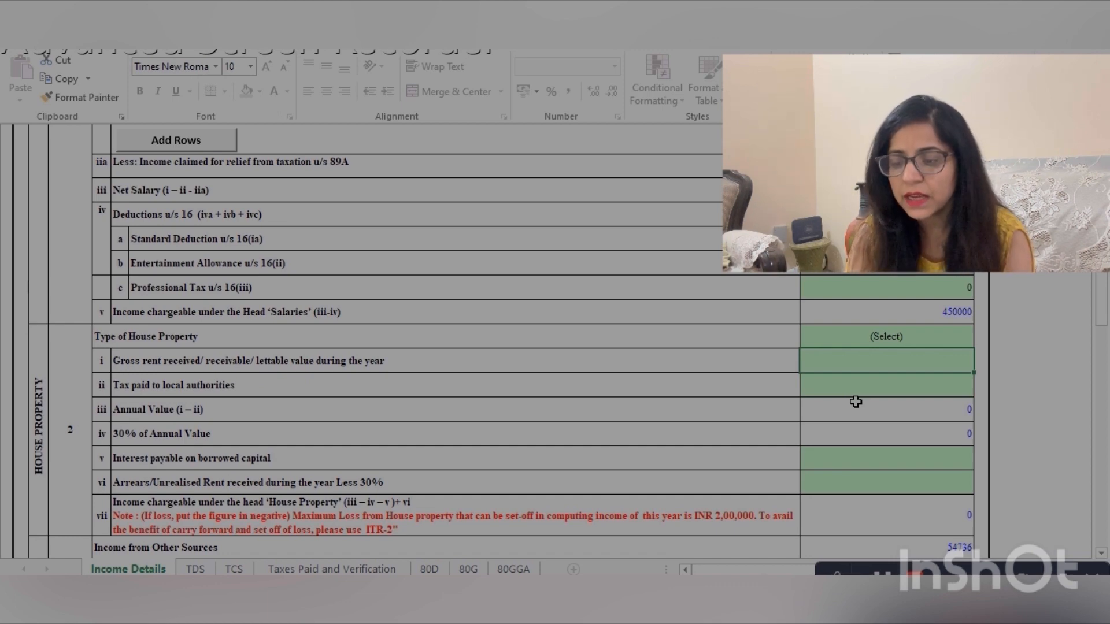
{"action": "key", "text": "Return"}
{"action": "key", "text": "Left"}
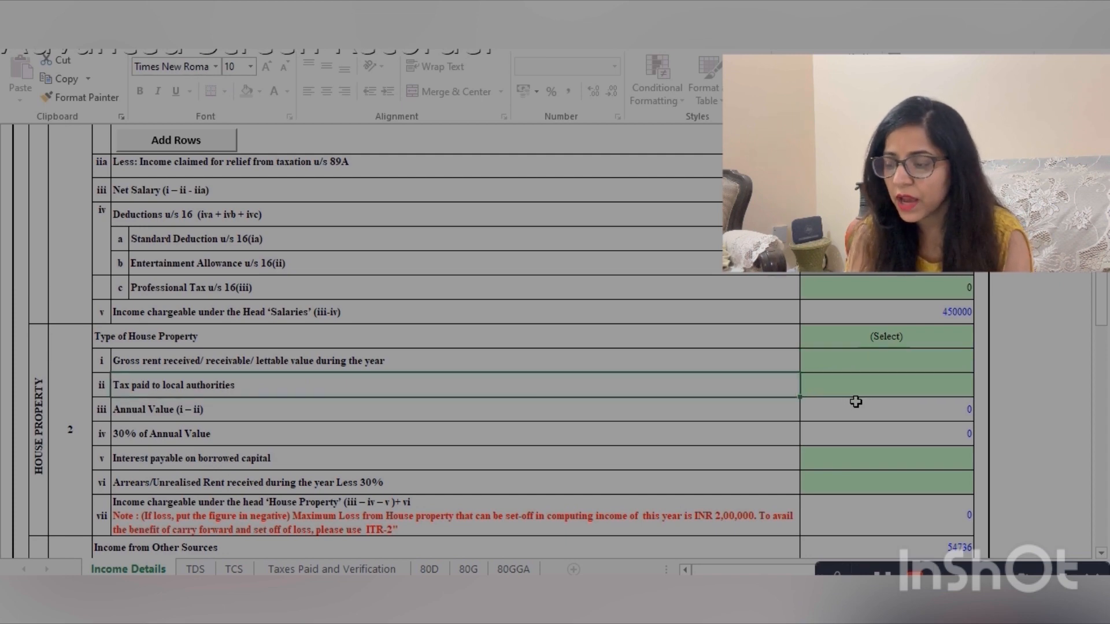
{"action": "key", "text": "Right"}
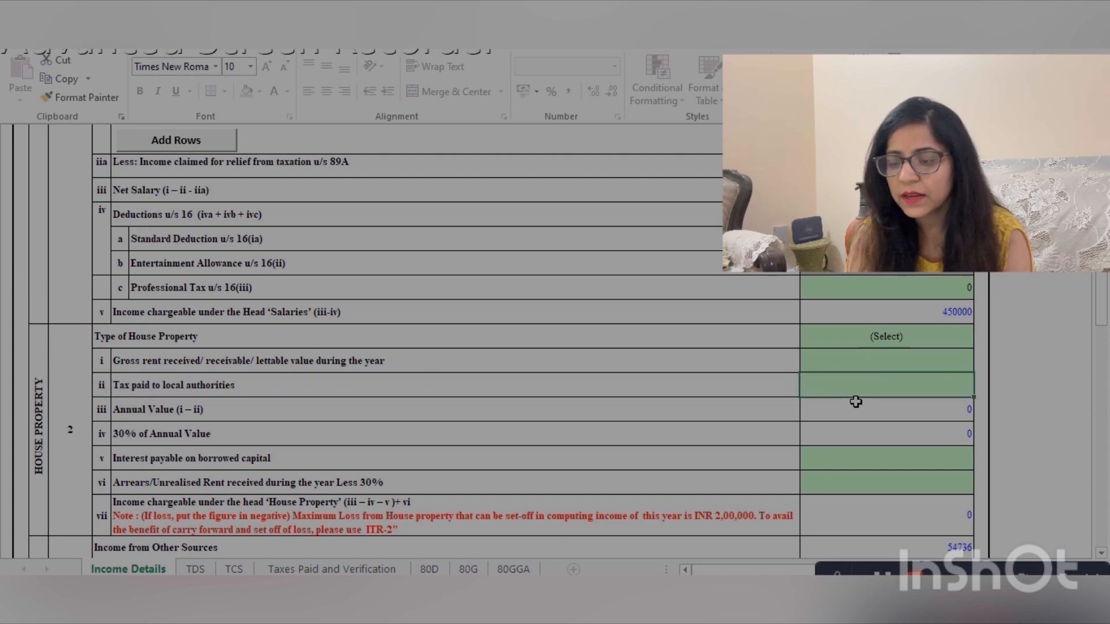
{"action": "key", "text": "Down"}
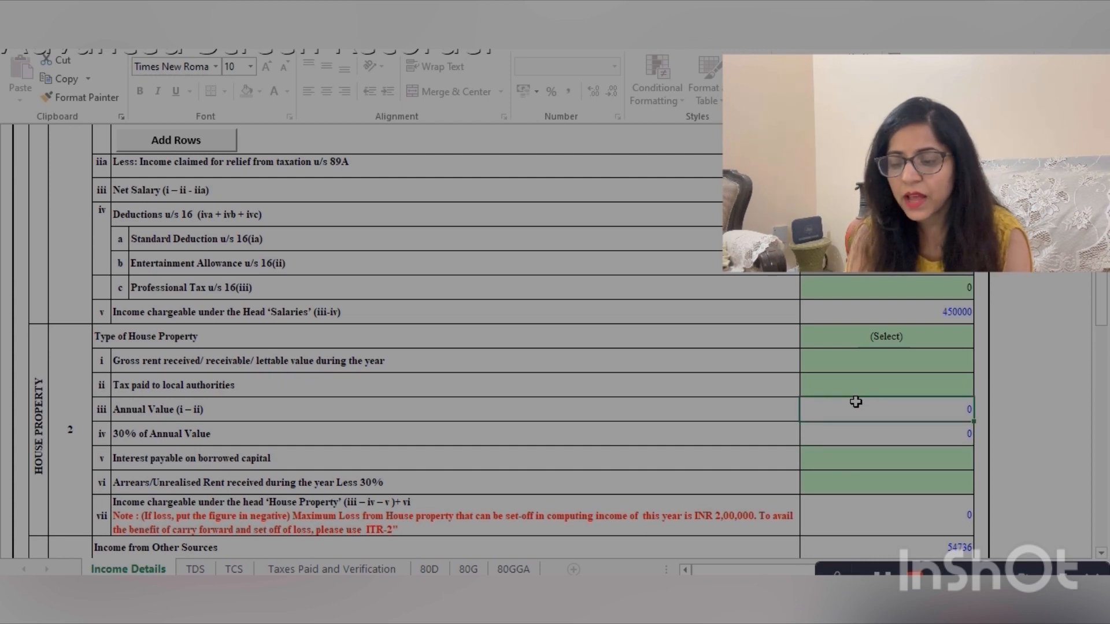
{"action": "key", "text": "Up"}
{"action": "key", "text": "Down"}
{"action": "key", "text": "Down"}
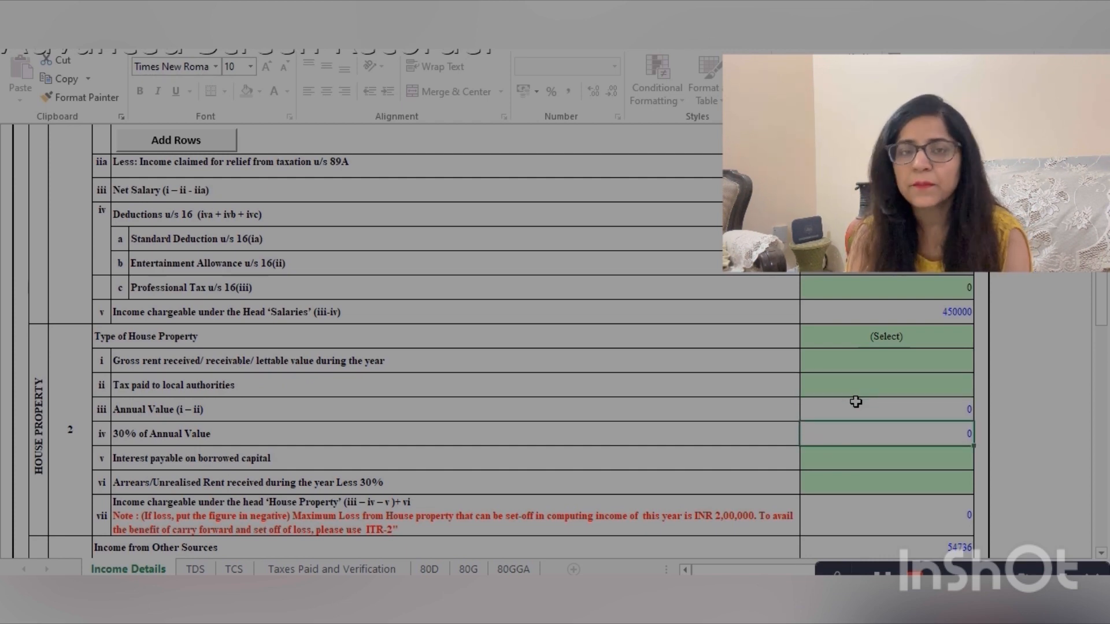
{"action": "key", "text": "Down"}
{"action": "key", "text": "Down"}
{"action": "key", "text": "Up"}
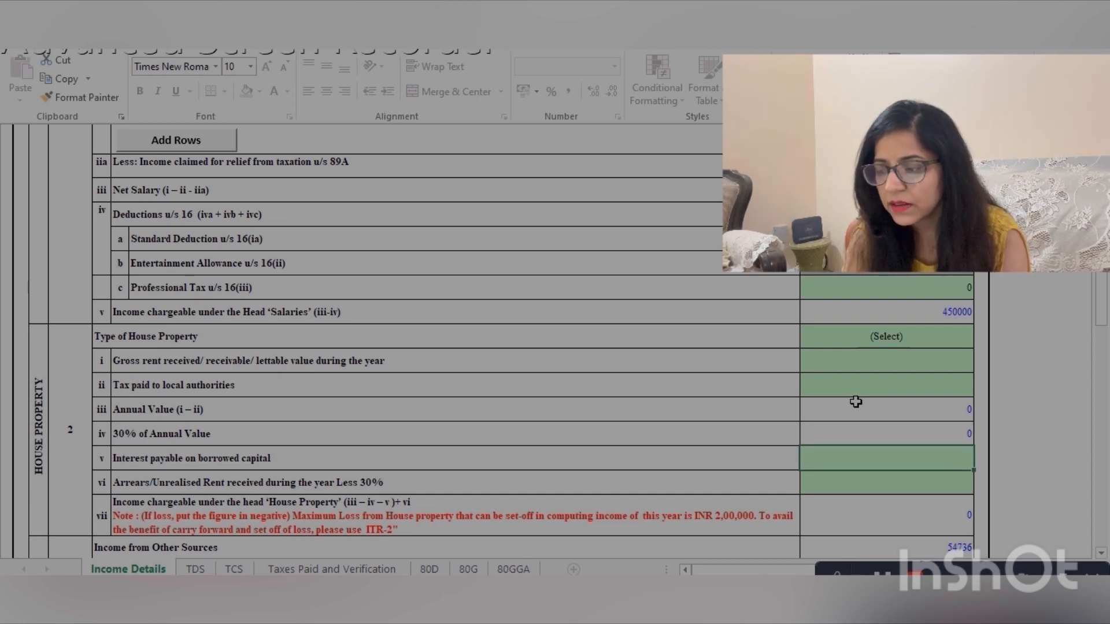
{"action": "key", "text": "Up"}
{"action": "key", "text": "Up"}
{"action": "key", "text": "Up"}
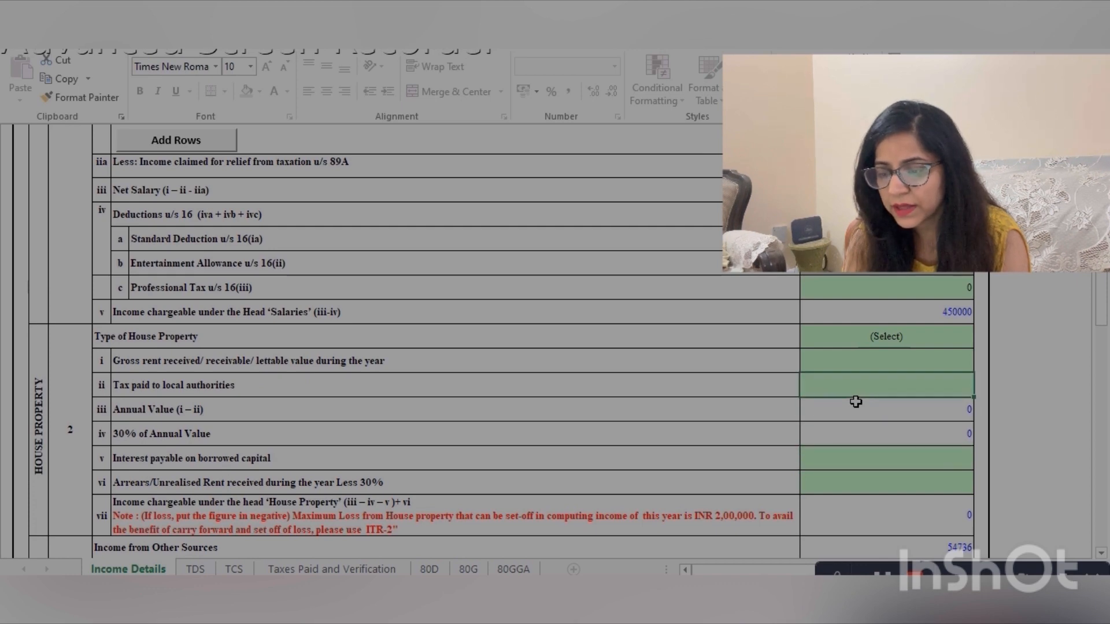
Enter 100000 as the gross rent for the house property and check the annual value, 30% deduction and income chargeable.
{"action": "key", "text": "Up"}
{"action": "key", "text": "Down"}
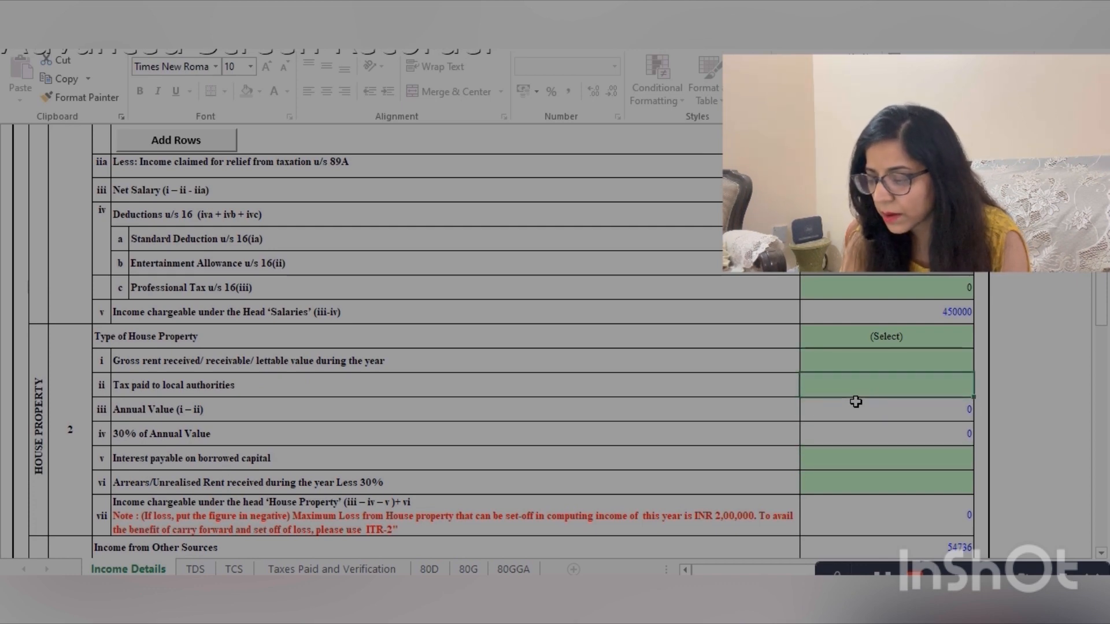
{"action": "key", "text": "Up"}
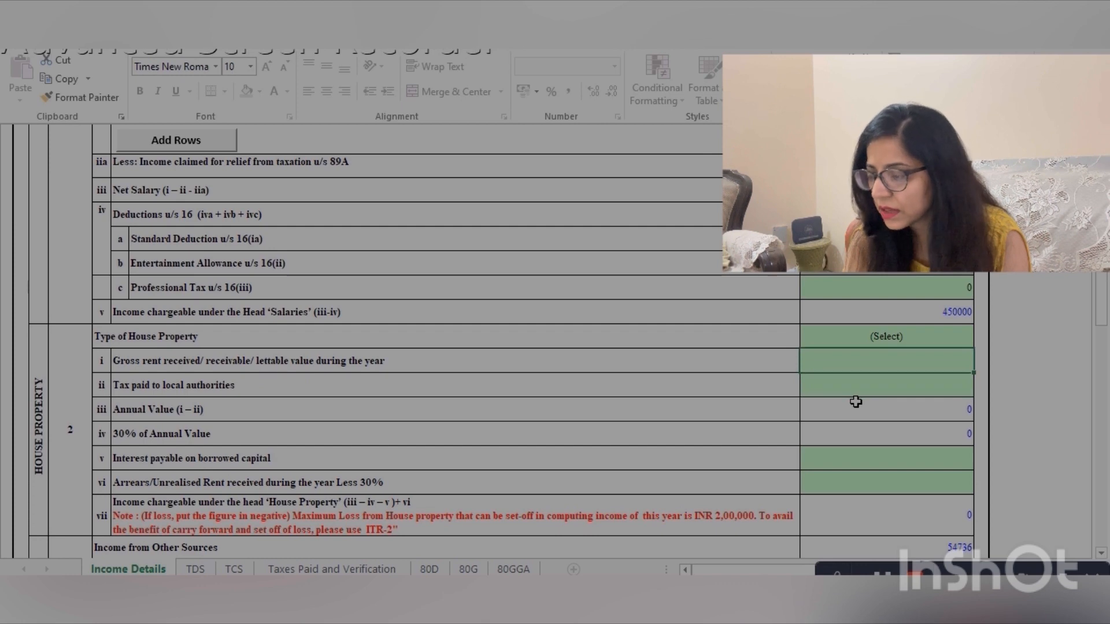
{"action": "type", "text": "100000"}
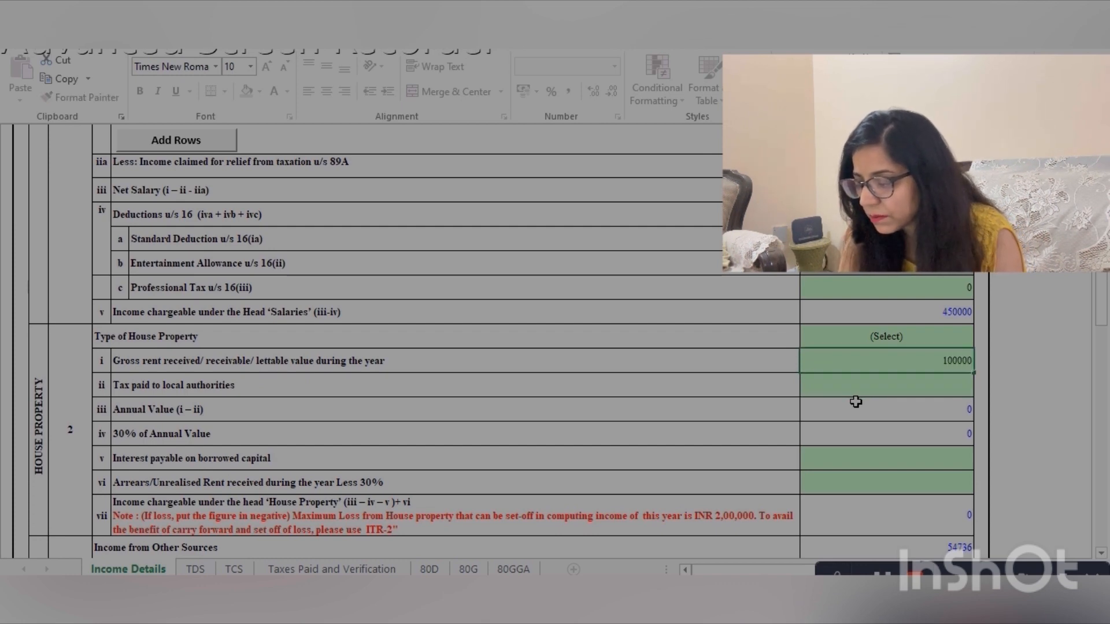
{"action": "key", "text": "Return"}
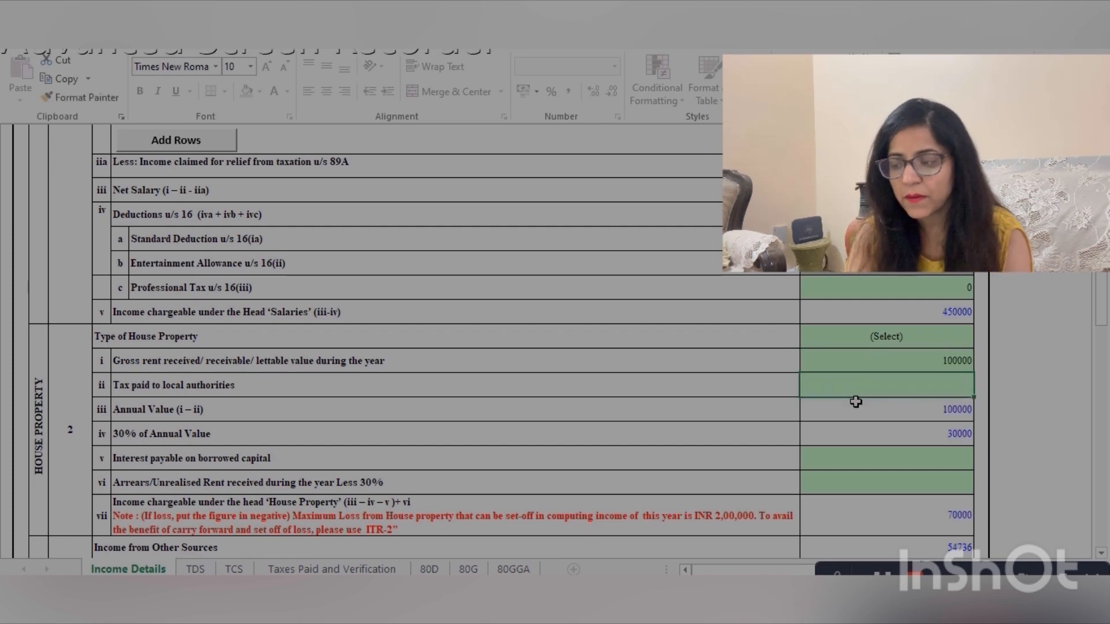
{"action": "key", "text": "Down"}
{"action": "key", "text": "Down"}
{"action": "key", "text": "Down"}
{"action": "key", "text": "Down"}
{"action": "key", "text": "Down"}
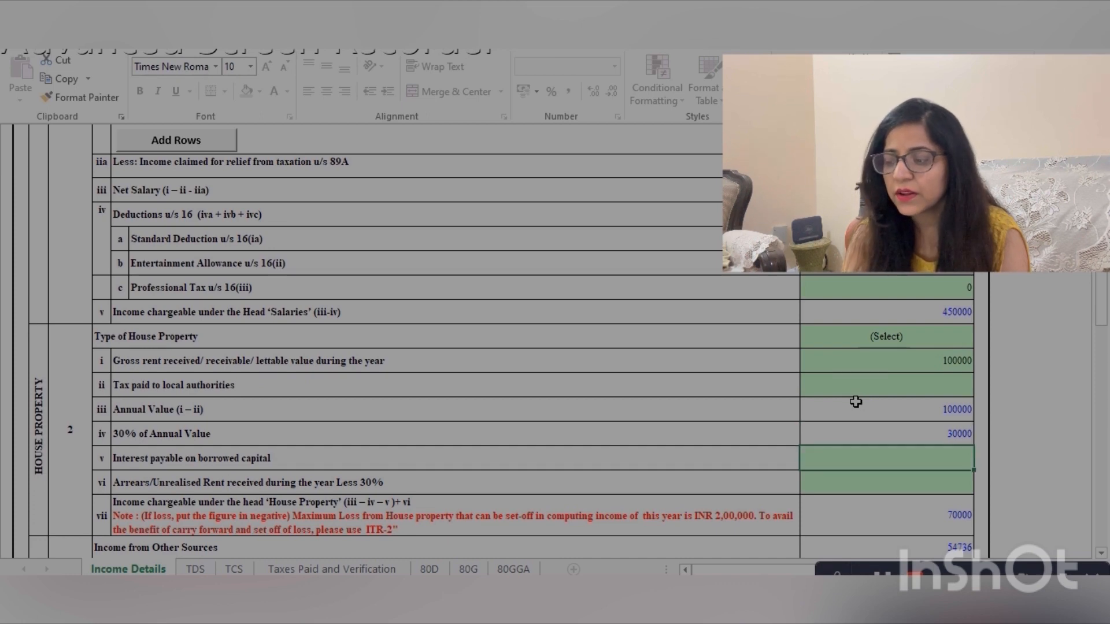
{"action": "key", "text": "Up"}
{"action": "key", "text": "Up"}
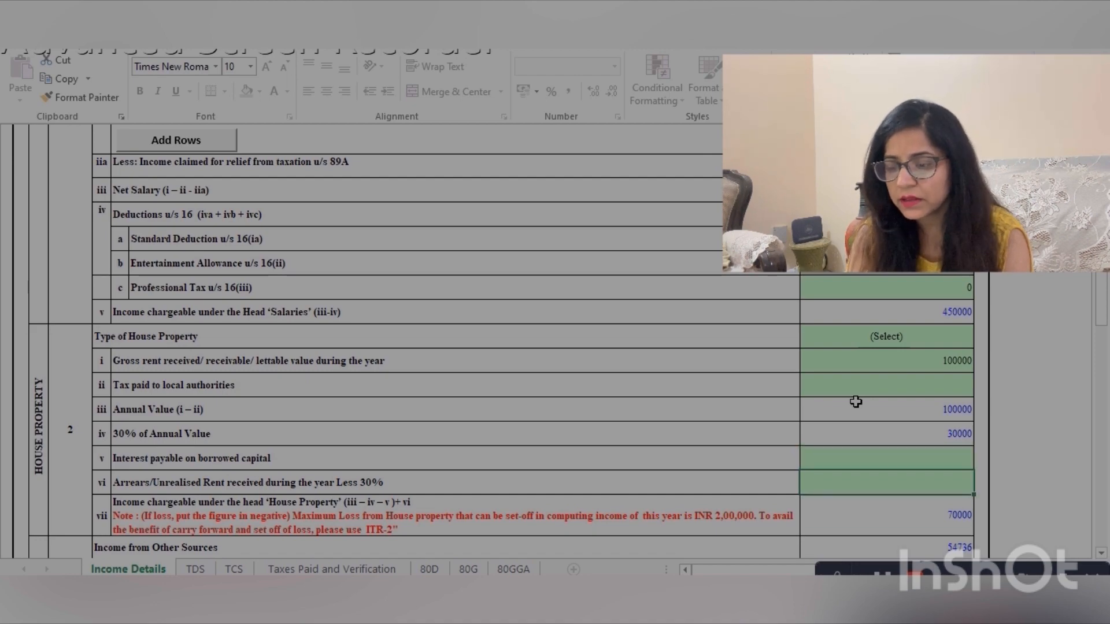
Examine the Income from Other Sources section, including retirement benefit accounts and dividends, down to the gross total income.
{"action": "scroll", "coordinate": [856, 401], "scroll_direction": "down", "scroll_amount": 3}
{"action": "scroll", "coordinate": [855, 402], "scroll_direction": "down", "scroll_amount": 4}
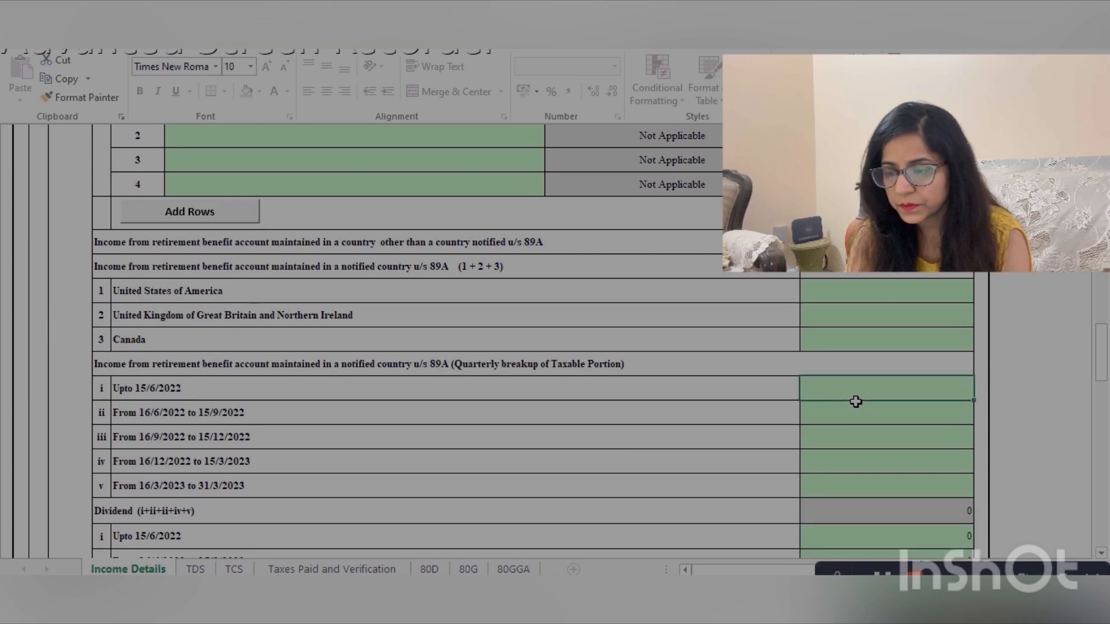
{"action": "scroll", "coordinate": [855, 402], "scroll_direction": "up", "scroll_amount": 2}
{"action": "scroll", "coordinate": [855, 401], "scroll_direction": "up", "scroll_amount": 1}
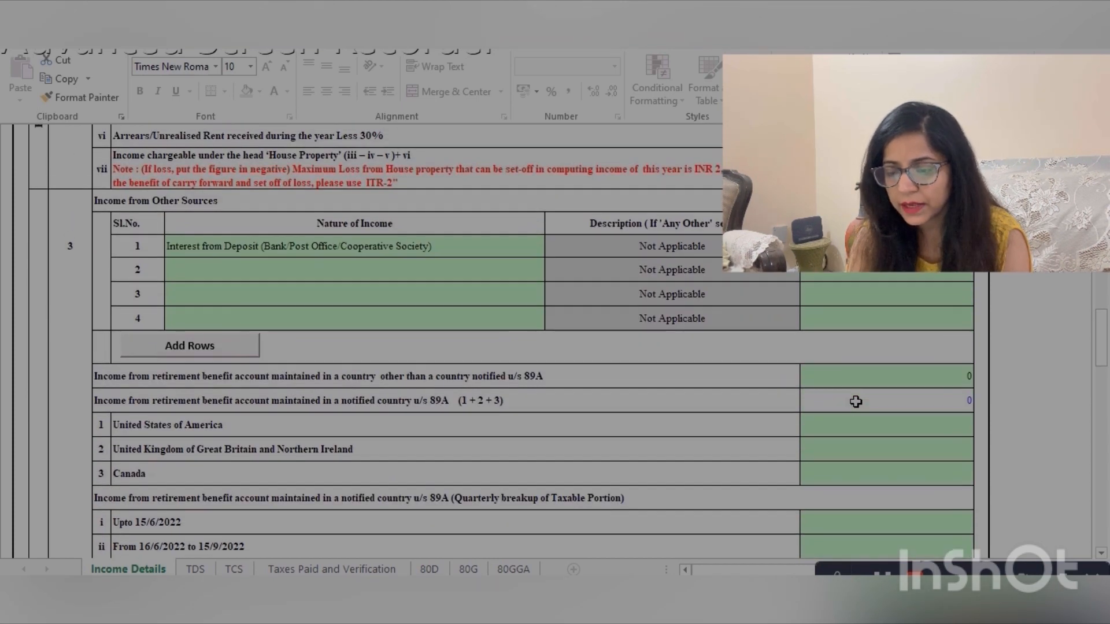
{"action": "scroll", "coordinate": [855, 402], "scroll_direction": "down", "scroll_amount": 5}
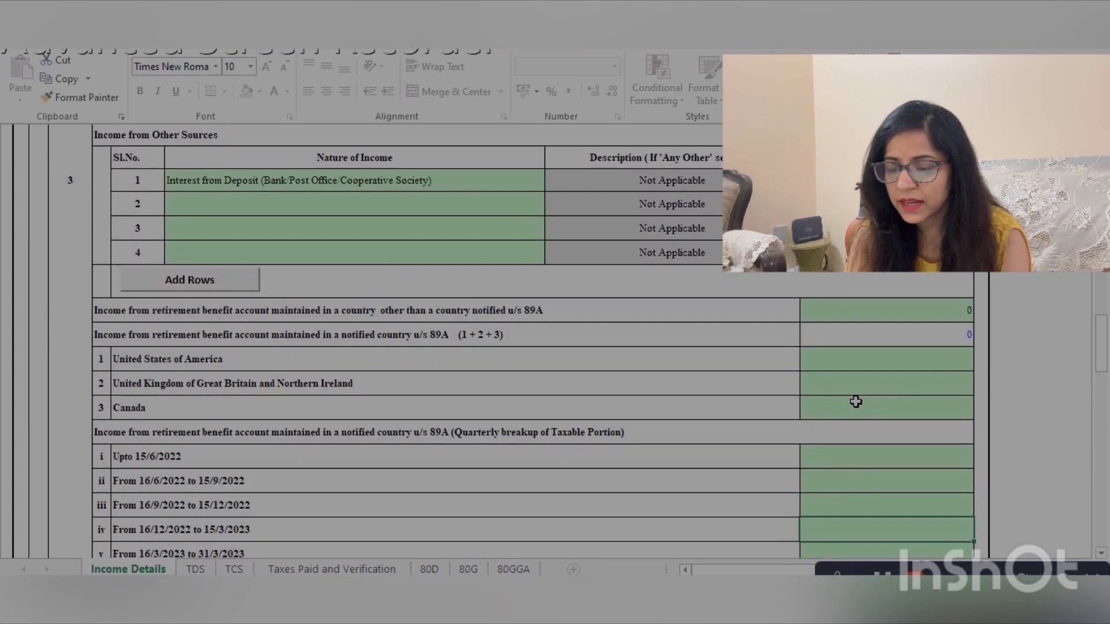
{"action": "scroll", "coordinate": [856, 402], "scroll_direction": "down", "scroll_amount": 3}
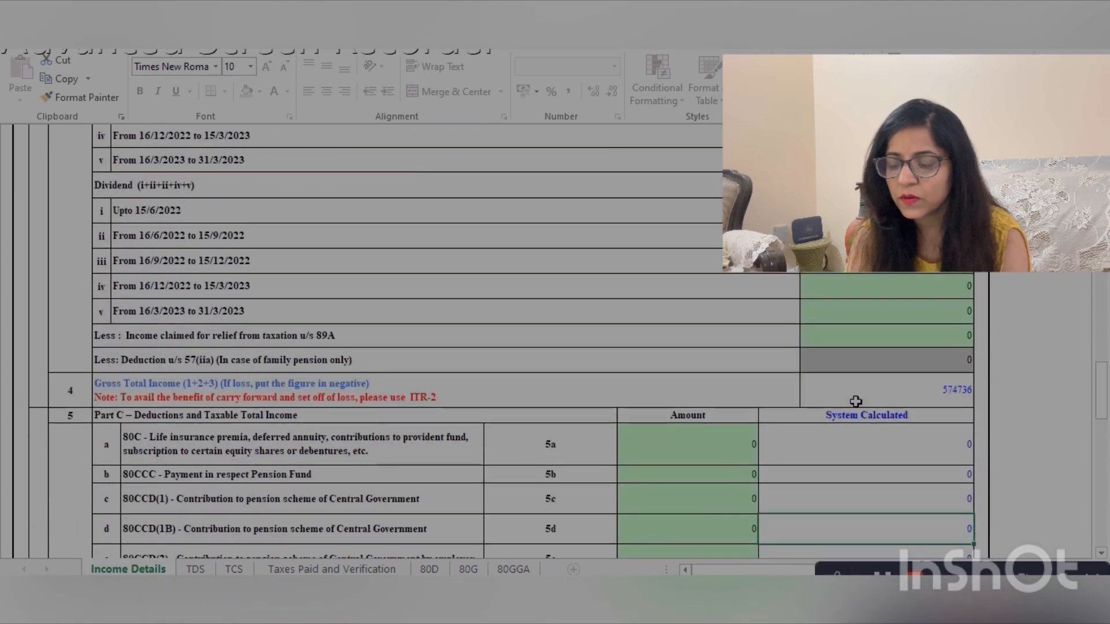
Review the Part C deductions from 80C through 80U, along with the total deductions and total income.
{"action": "key", "text": "Up"}
{"action": "key", "text": "Left"}
{"action": "key", "text": "Left"}
{"action": "key", "text": "Left"}
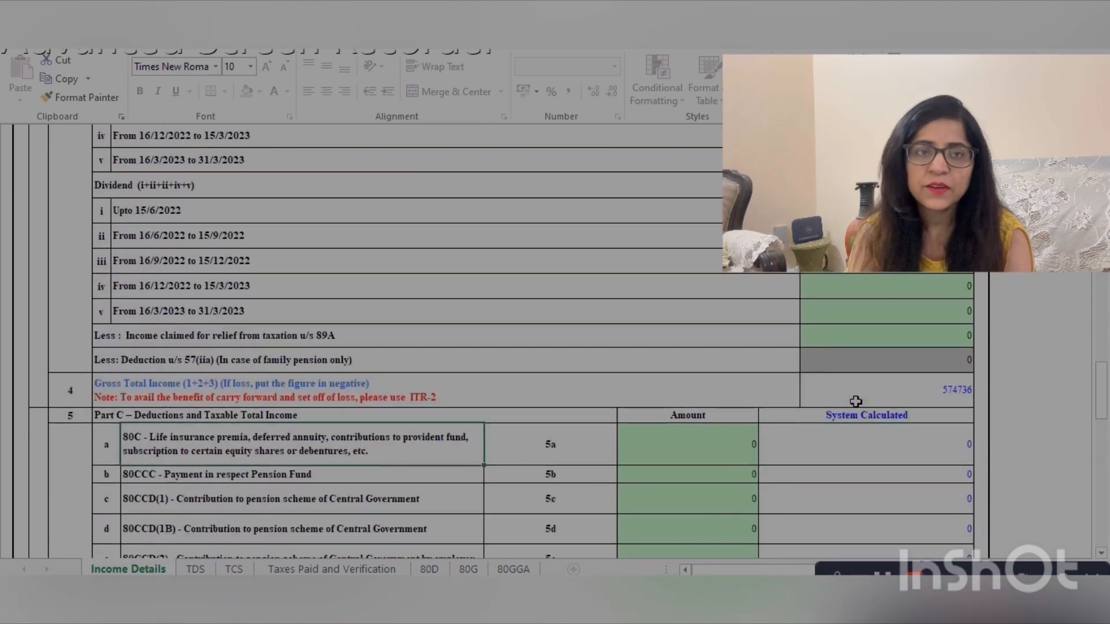
{"action": "key", "text": "Right"}
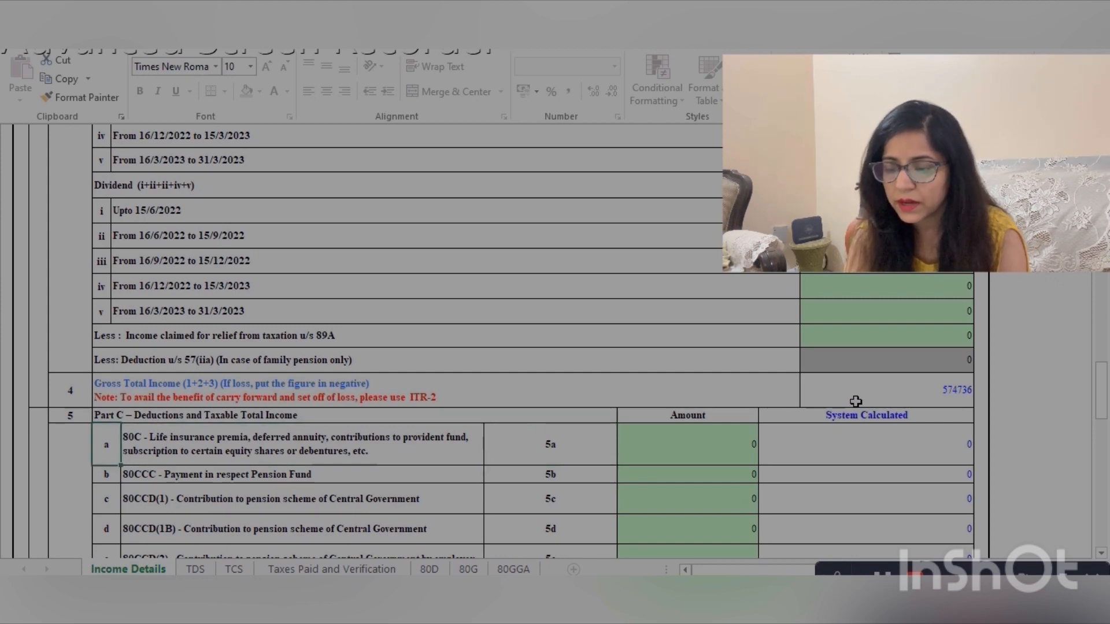
{"action": "key", "text": "Right"}
{"action": "key", "text": "Down"}
{"action": "key", "text": "Down"}
{"action": "key", "text": "Down"}
{"action": "key", "text": "Down"}
{"action": "key", "text": "Down"}
{"action": "key", "text": "Down"}
{"action": "key", "text": "Down"}
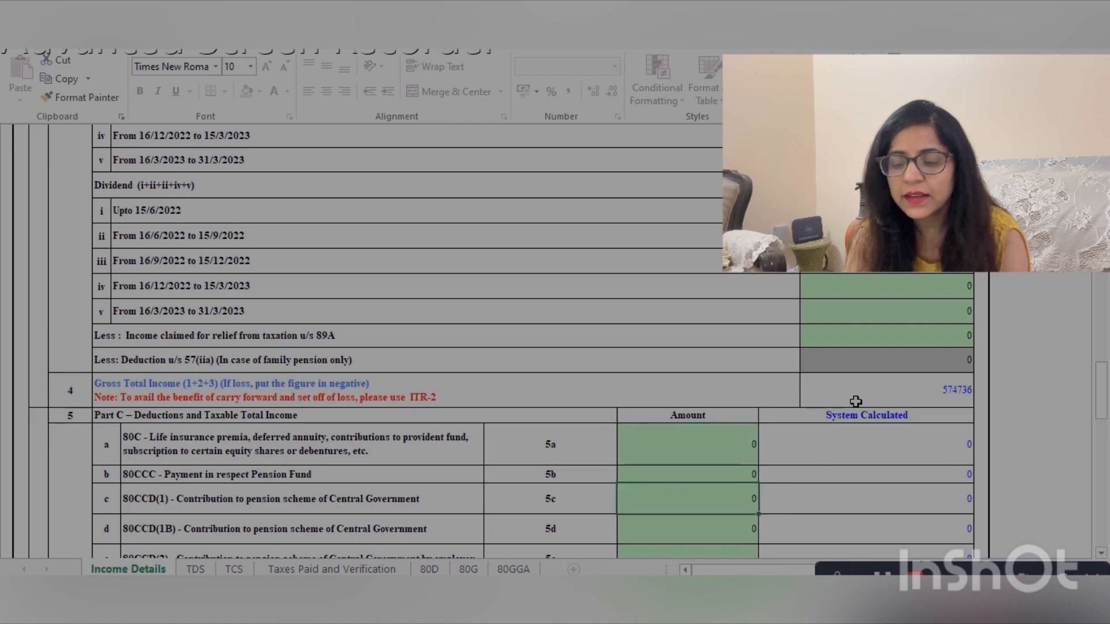
{"action": "key", "text": "Up"}
{"action": "key", "text": "Up"}
{"action": "key", "text": "Up"}
{"action": "key", "text": "Down"}
{"action": "key", "text": "Down"}
{"action": "key", "text": "Down"}
{"action": "key", "text": "Down"}
{"action": "key", "text": "Down"}
{"action": "key", "text": "Down"}
{"action": "key", "text": "Down"}
{"action": "key", "text": "Down"}
{"action": "key", "text": "Down"}
{"action": "key", "text": "Down"}
{"action": "key", "text": "Down"}
{"action": "key", "text": "Down"}
{"action": "key", "text": "Down"}
{"action": "key", "text": "Down"}
{"action": "key", "text": "Down"}
{"action": "key", "text": "Down"}
{"action": "key", "text": "Down"}
{"action": "key", "text": "Down"}
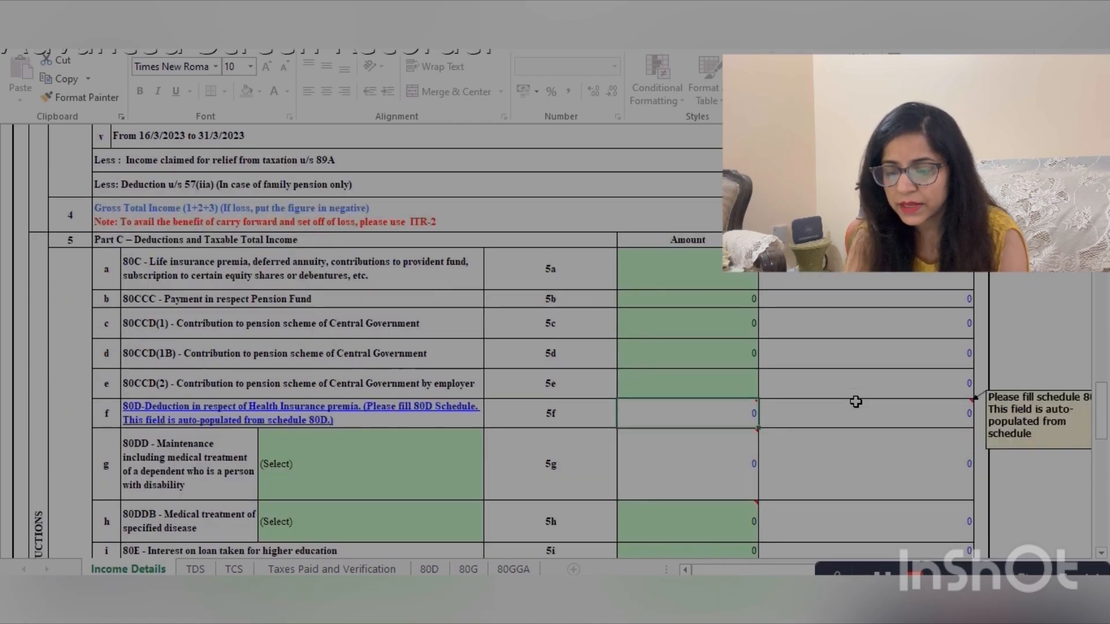
{"action": "key", "text": "Down"}
{"action": "key", "text": "Down"}
{"action": "key", "text": "Down"}
{"action": "key", "text": "Down"}
{"action": "key", "text": "Down"}
{"action": "key", "text": "Down"}
{"action": "key", "text": "Down"}
{"action": "key", "text": "Down"}
{"action": "key", "text": "Down"}
{"action": "key", "text": "Down"}
{"action": "key", "text": "Down"}
{"action": "key", "text": "Down"}
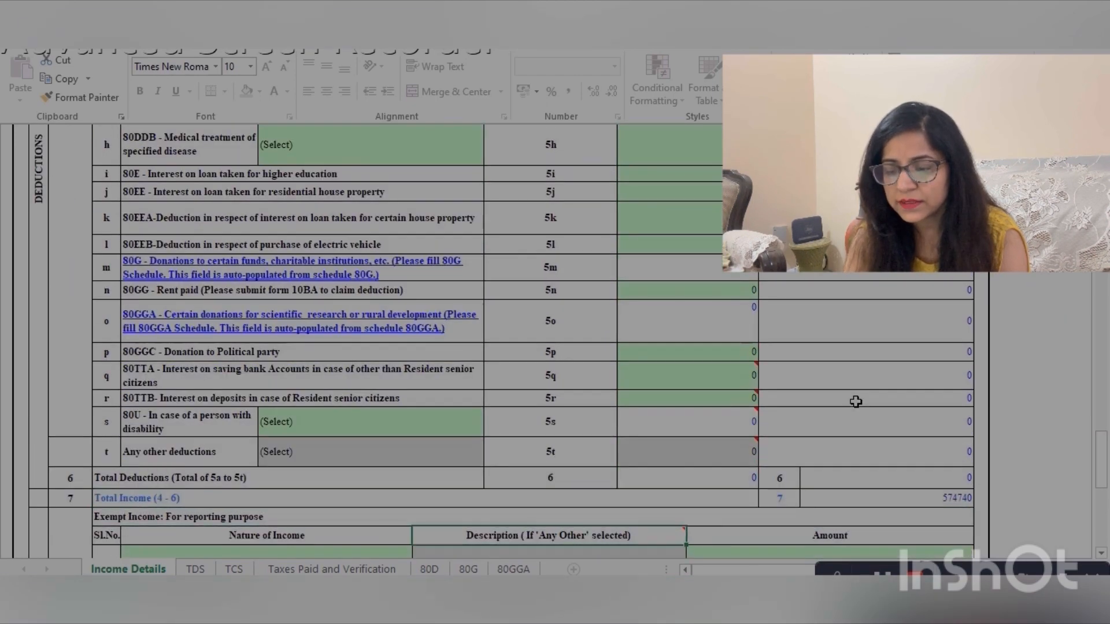
Review the exempt income table and the tax computation rows, from tax payable and rebate u/s 87A to total tax, fee and interest.
{"action": "key", "text": "Down"}
{"action": "key", "text": "Down"}
{"action": "key", "text": "Down"}
{"action": "key", "text": "Down"}
{"action": "key", "text": "Down"}
{"action": "key", "text": "Down"}
{"action": "key", "text": "Down"}
{"action": "key", "text": "Down"}
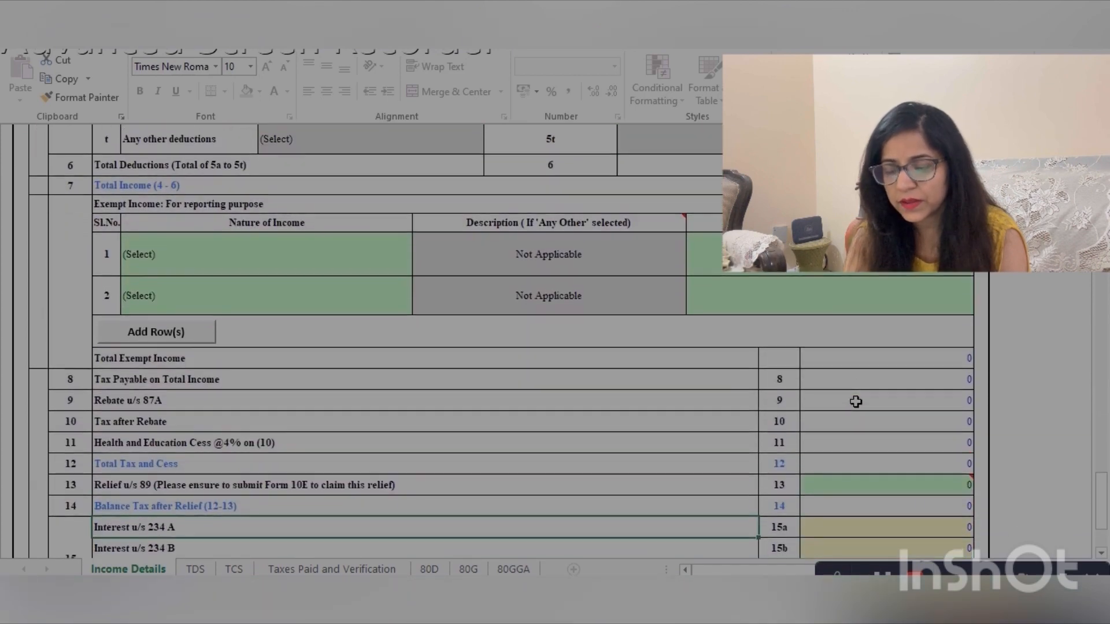
{"action": "key", "text": "Up"}
{"action": "key", "text": "Up"}
{"action": "key", "text": "Up"}
{"action": "key", "text": "Up"}
{"action": "key", "text": "Up"}
{"action": "key", "text": "Up"}
{"action": "key", "text": "Up"}
{"action": "key", "text": "Up"}
{"action": "key", "text": "Up"}
{"action": "key", "text": "Up"}
{"action": "key", "text": "Up"}
{"action": "key", "text": "Up"}
{"action": "key", "text": "Up"}
{"action": "key", "text": "Up"}
{"action": "key", "text": "Up"}
{"action": "key", "text": "Up"}
{"action": "key", "text": "Up"}
{"action": "key", "text": "Up"}
{"action": "key", "text": "Up"}
{"action": "key", "text": "Up"}
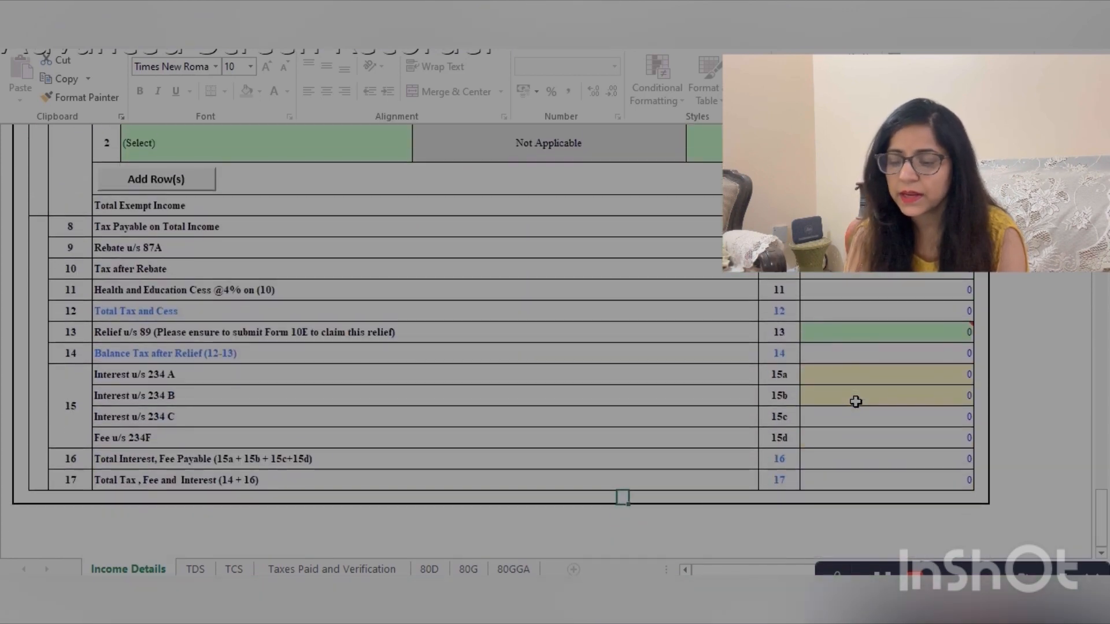
{"action": "scroll", "coordinate": [855, 401], "scroll_direction": "up", "scroll_amount": 6}
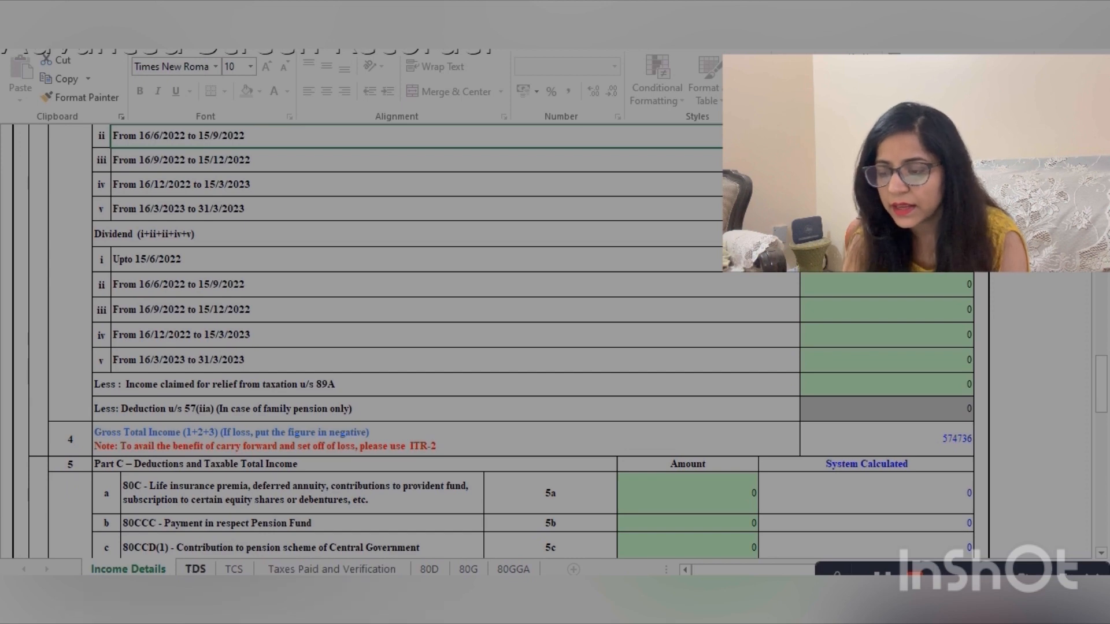
Open the TDS sheet, dismiss the TAN verification alert and go to the first TAN field for tax deducted from salary.
{"action": "left_click", "coordinate": [195, 571]}
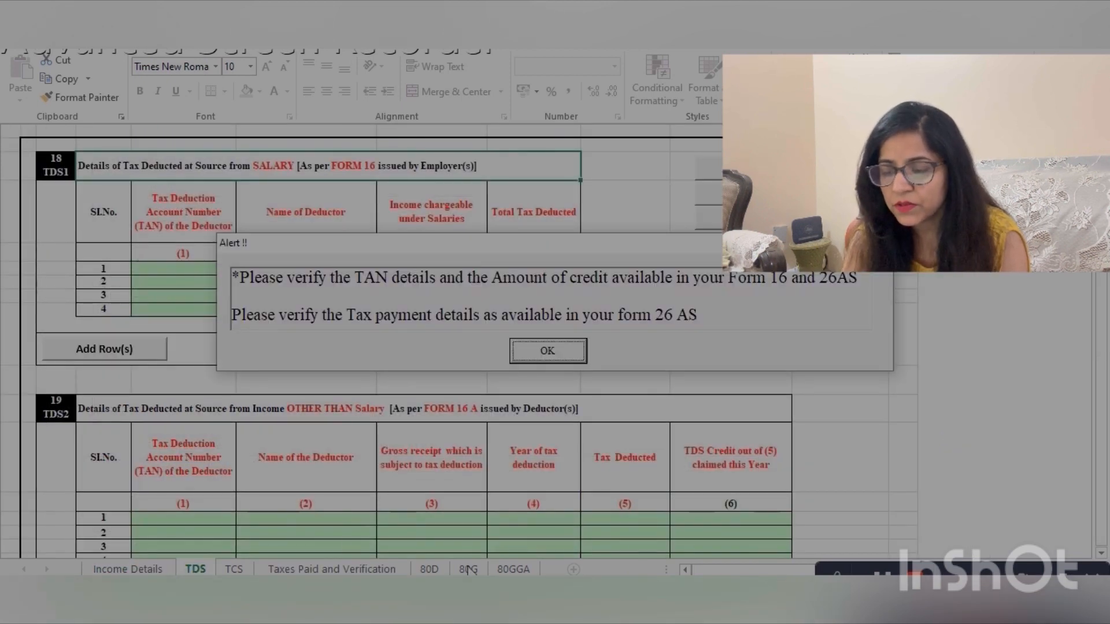
{"action": "left_click", "coordinate": [544, 351]}
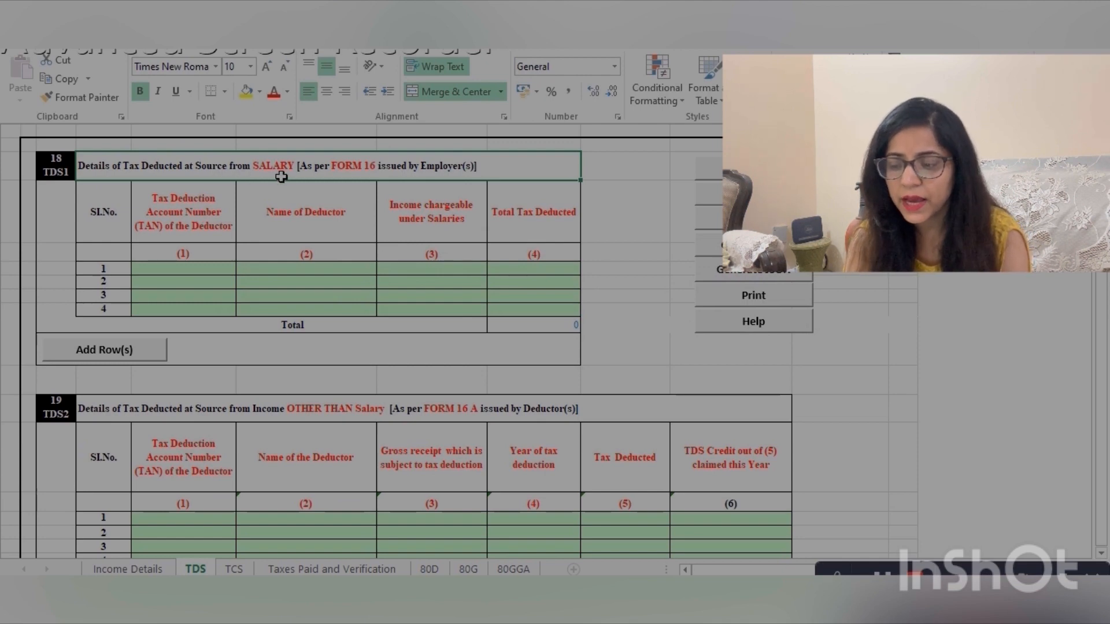
{"action": "left_click", "coordinate": [191, 268]}
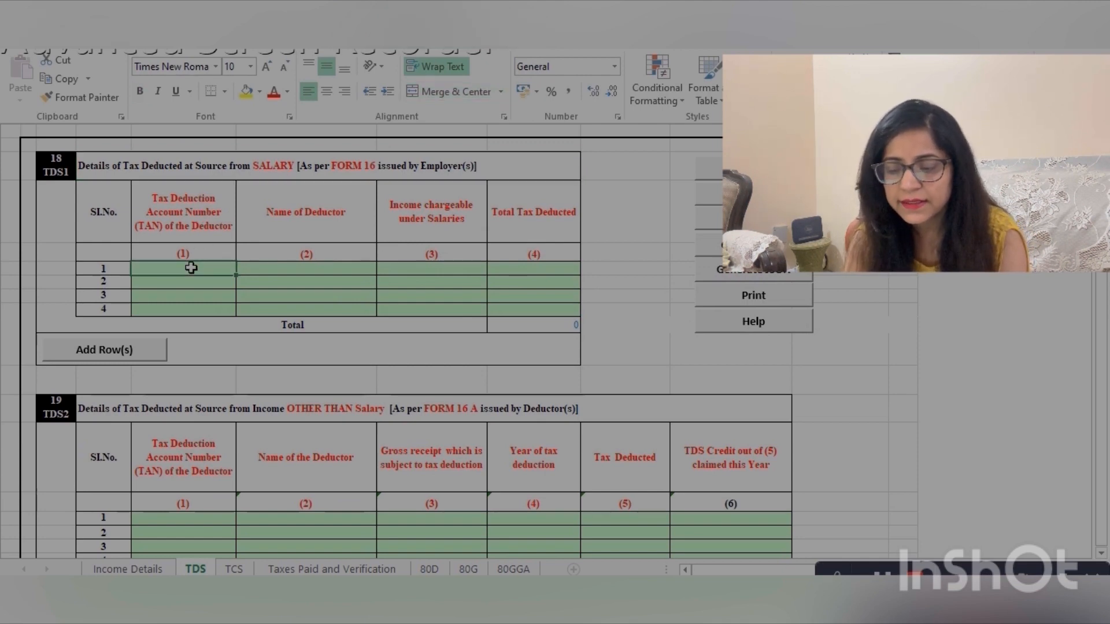
Examine the TDS2 table for tax deducted on income other than salary and the rows below it.
{"action": "key", "text": "Down"}
{"action": "key", "text": "Down"}
{"action": "key", "text": "Down"}
{"action": "key", "text": "Down"}
{"action": "key", "text": "Down"}
{"action": "key", "text": "Down"}
{"action": "key", "text": "Down"}
{"action": "key", "text": "Down"}
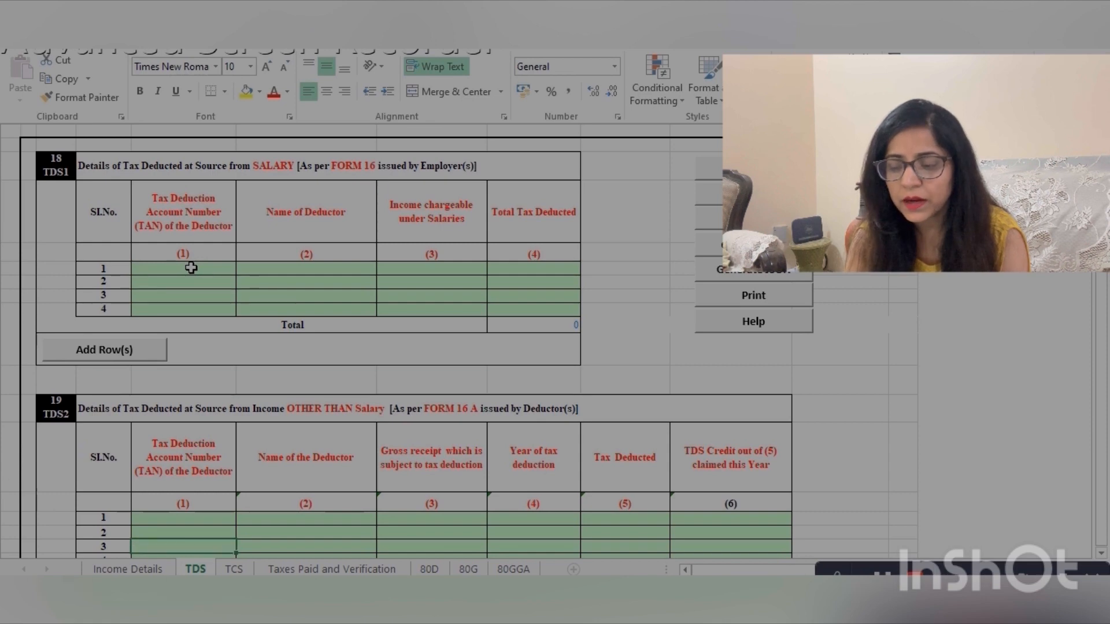
{"action": "key", "text": "Up"}
{"action": "key", "text": "Up"}
{"action": "key", "text": "Up"}
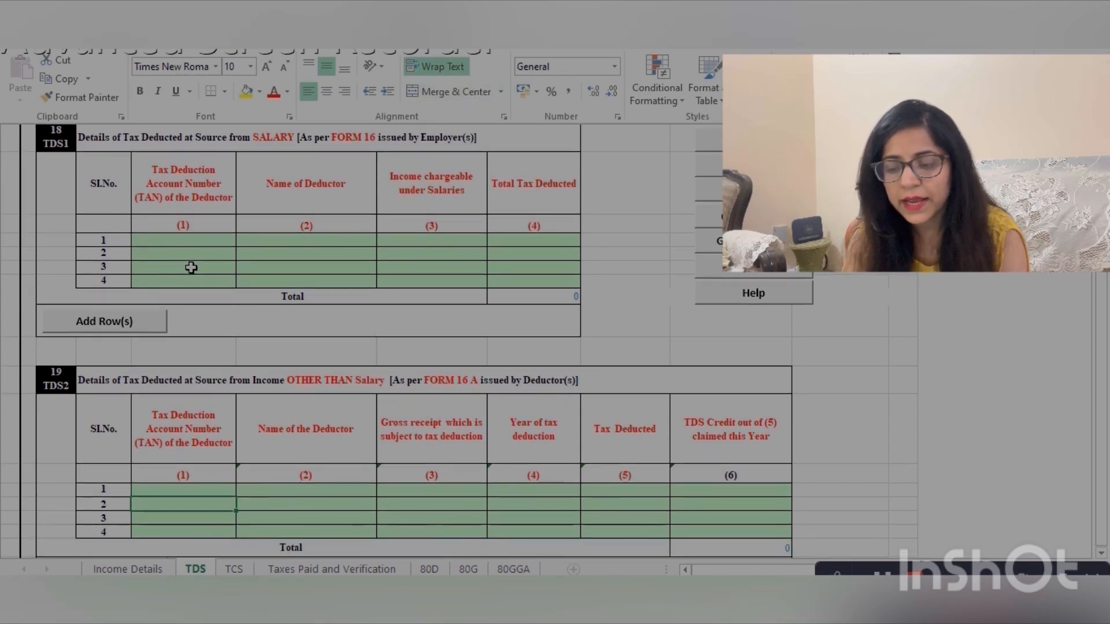
{"action": "left_click", "coordinate": [171, 493]}
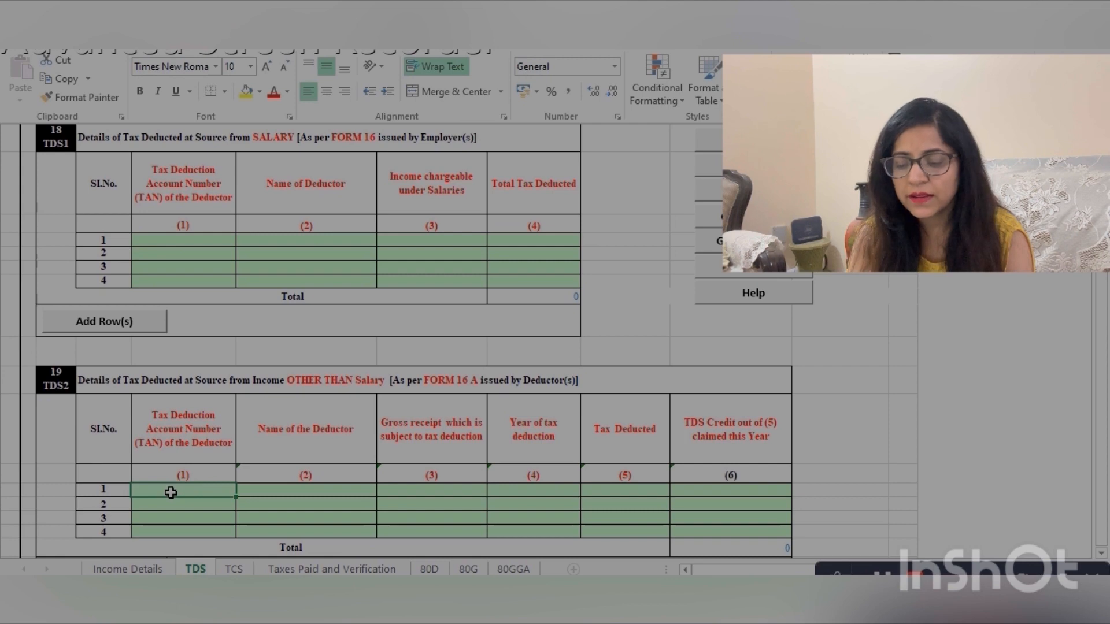
{"action": "key", "text": "Down"}
{"action": "scroll", "coordinate": [170, 492], "scroll_direction": "down", "scroll_amount": 1}
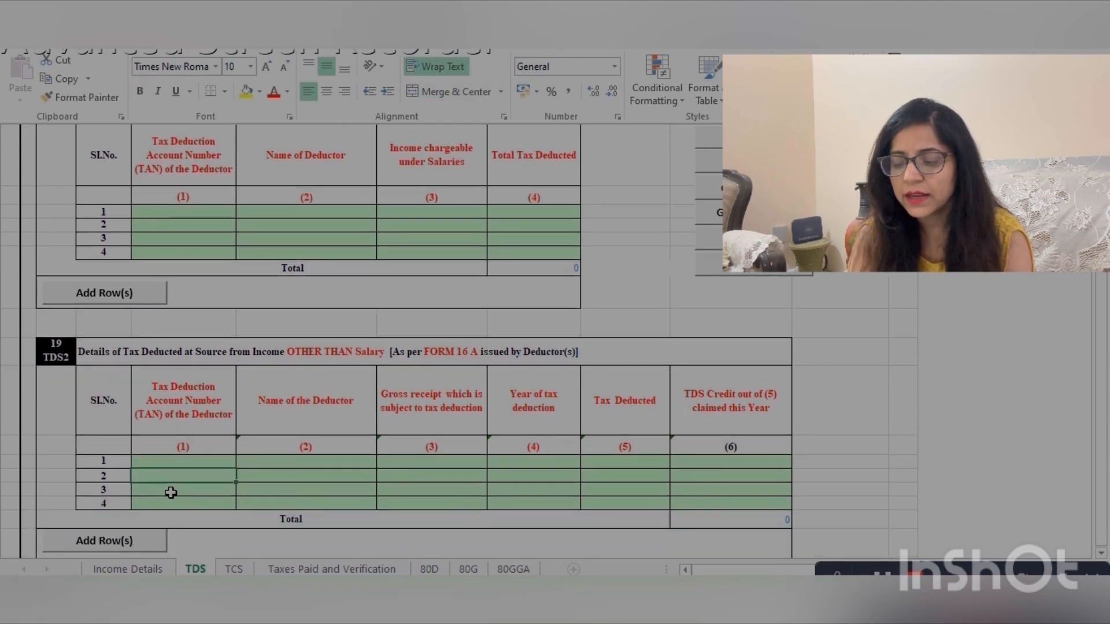
{"action": "key", "text": "Down"}
{"action": "key", "text": "Down"}
{"action": "key", "text": "Down"}
{"action": "key", "text": "Down"}
{"action": "key", "text": "Down"}
{"action": "key", "text": "Down"}
{"action": "key", "text": "Down"}
{"action": "key", "text": "Down"}
{"action": "key", "text": "Down"}
{"action": "key", "text": "Down"}
{"action": "key", "text": "Down"}
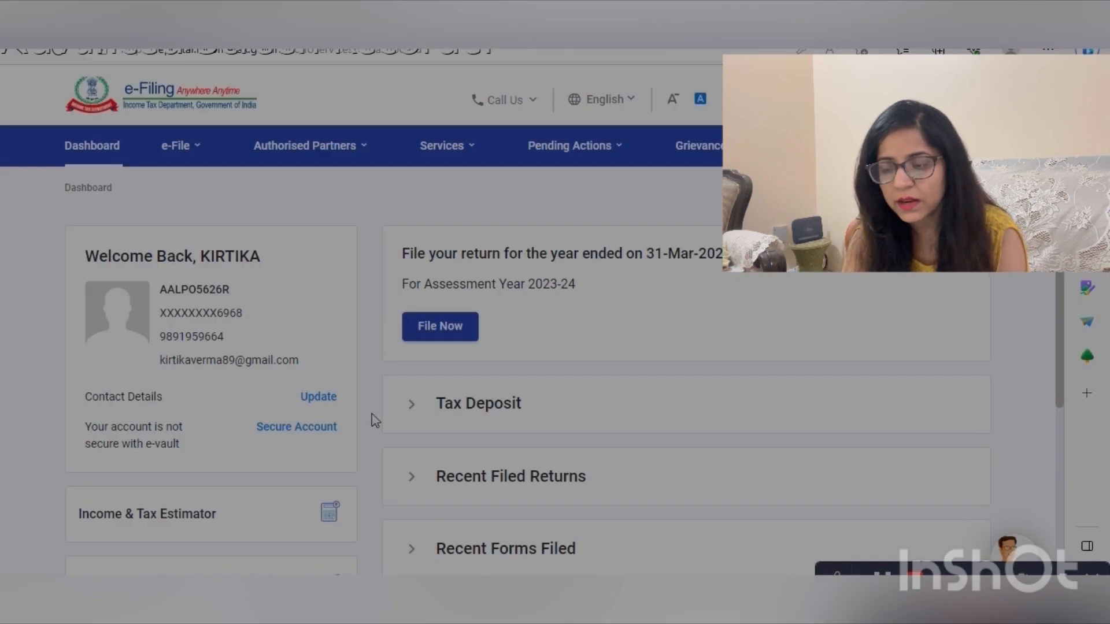
Open Form 26AS through the income tax return options and confirm the disclaimer to go to the TDS-CPC website.
{"action": "left_click", "coordinate": [192, 152]}
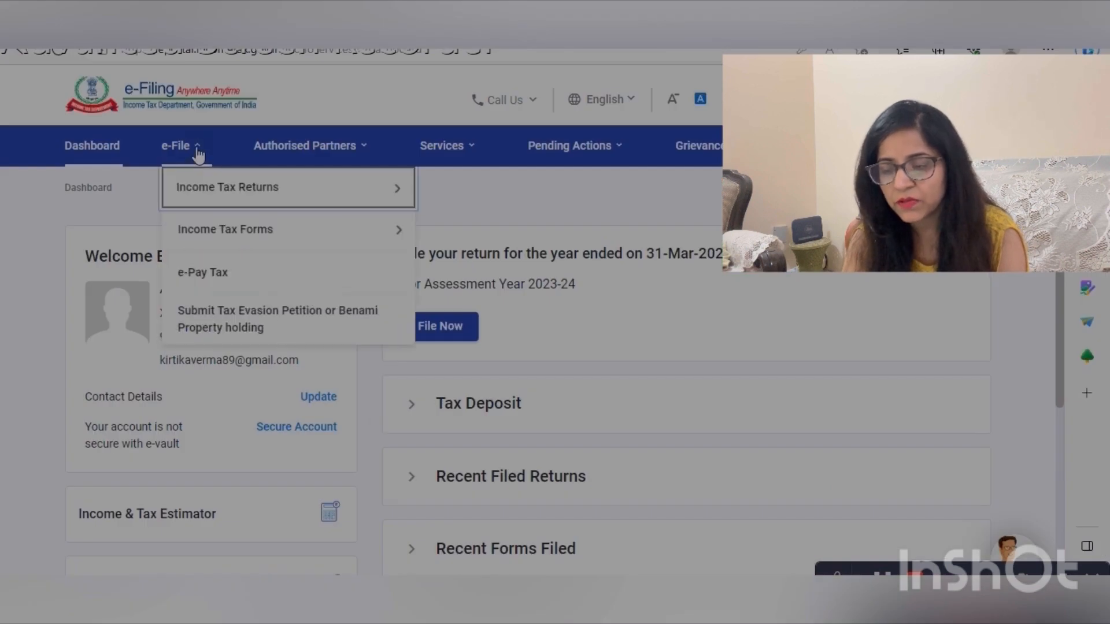
{"action": "left_click", "coordinate": [217, 185]}
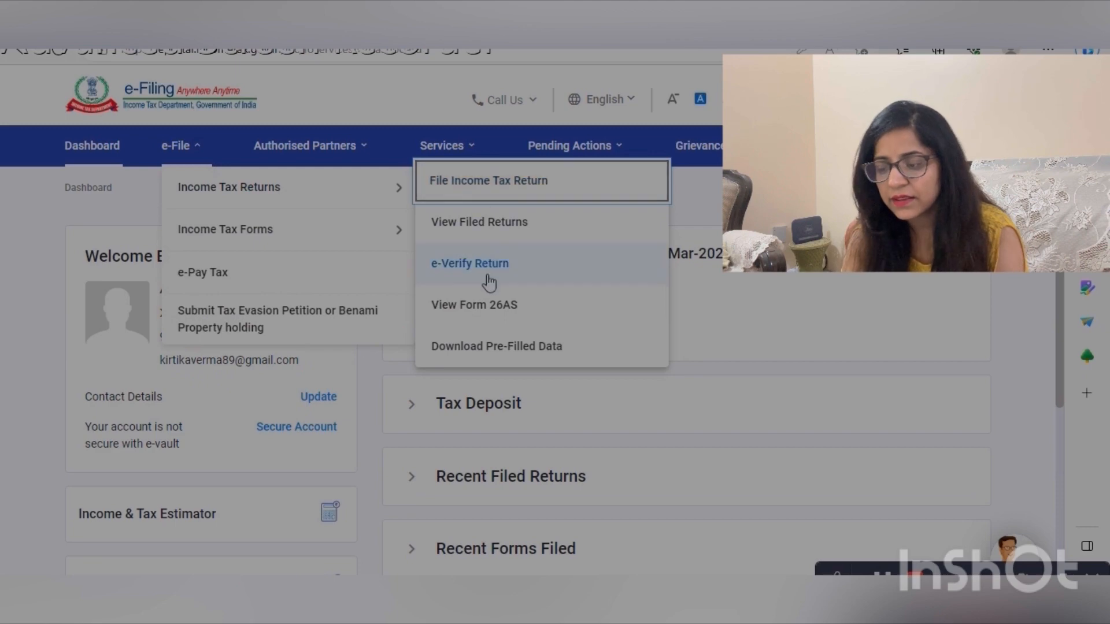
{"action": "left_click", "coordinate": [484, 305]}
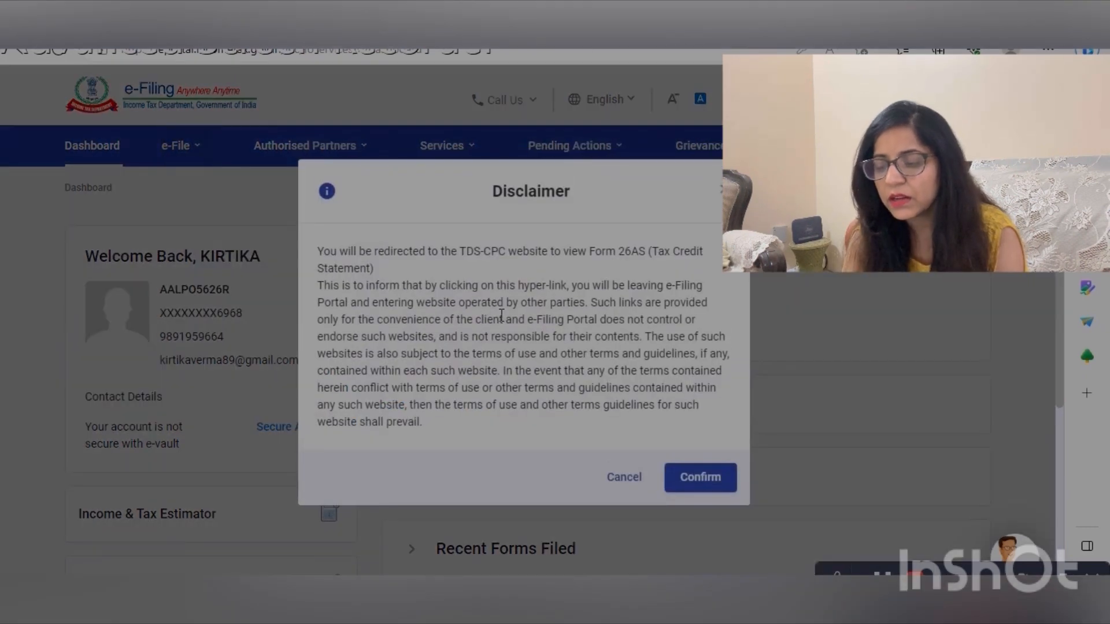
{"action": "left_click", "coordinate": [698, 480]}
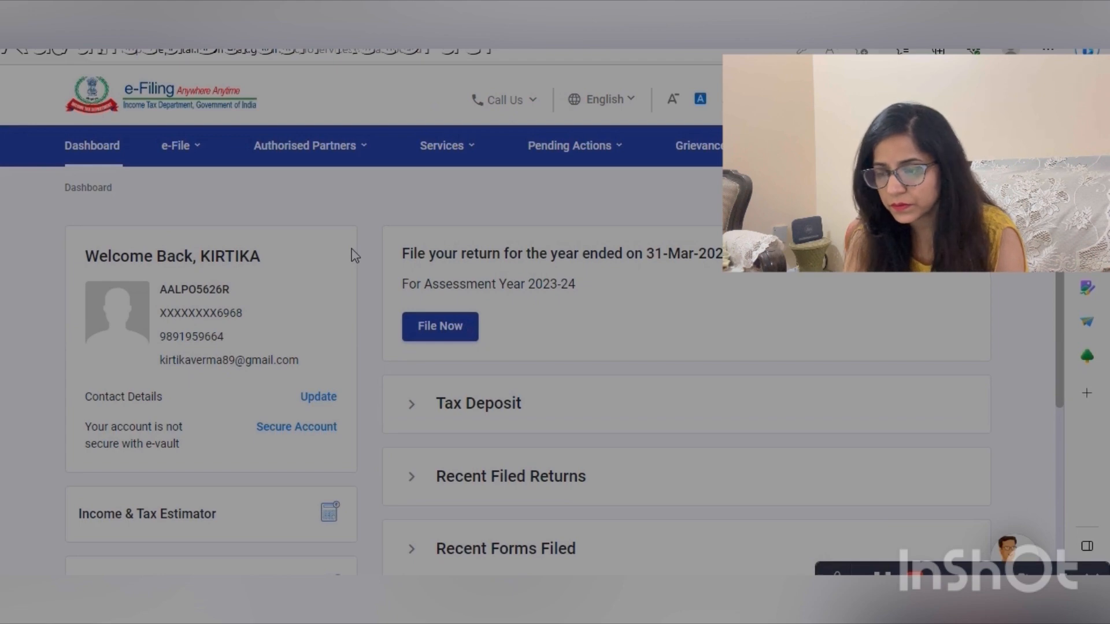
{"action": "left_click", "coordinate": [197, 165]}
{"action": "mouse_move", "coordinate": [265, 198]}
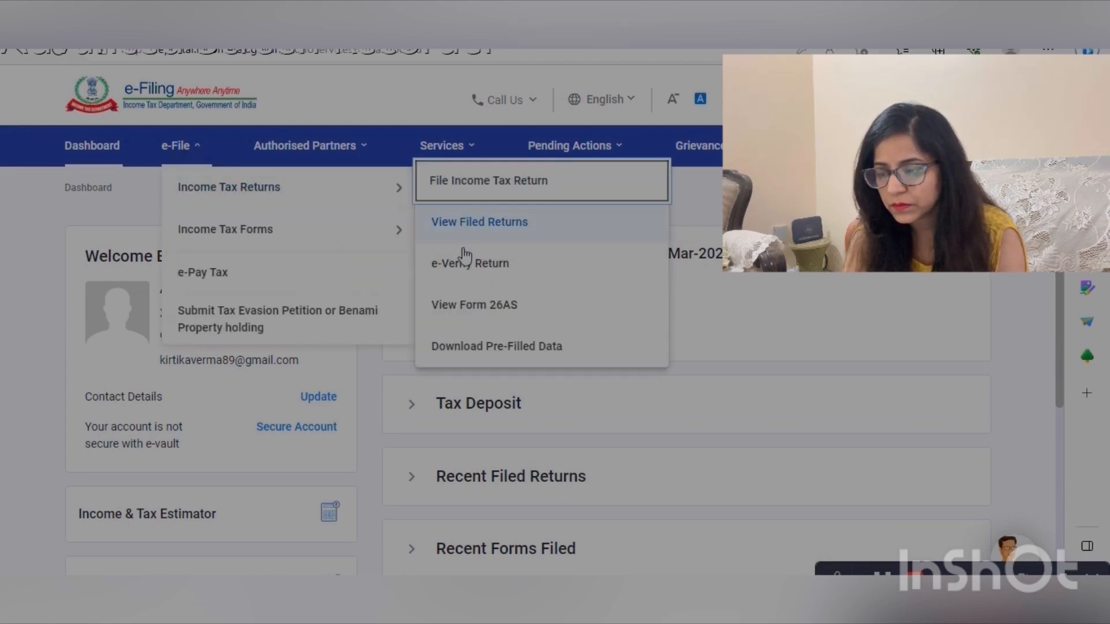
{"action": "triple_click", "coordinate": [466, 309]}
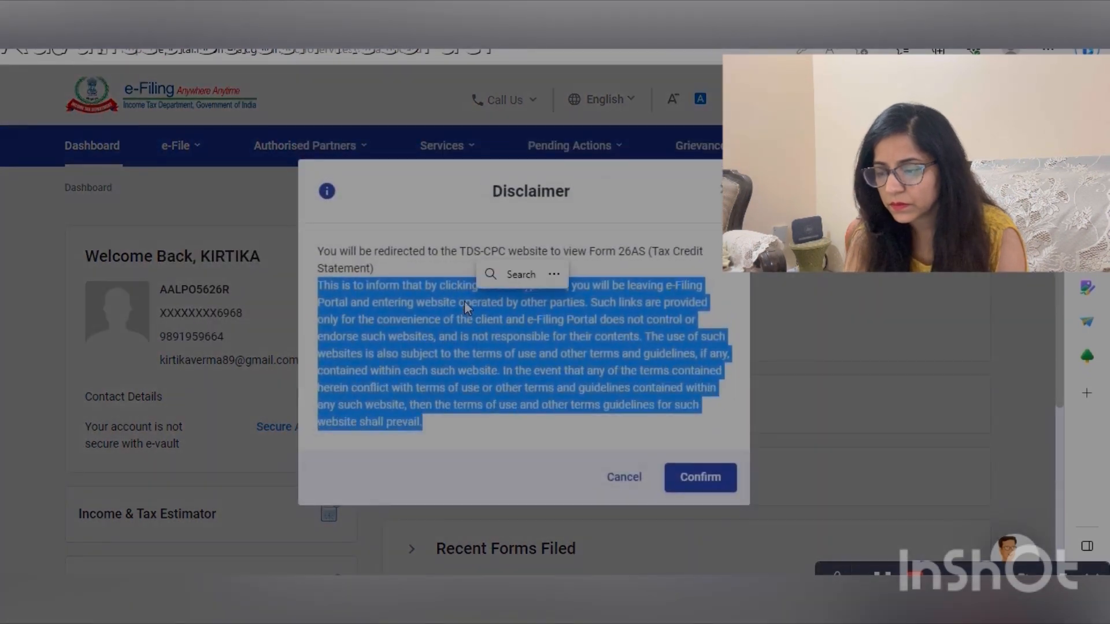
{"action": "left_click", "coordinate": [700, 477]}
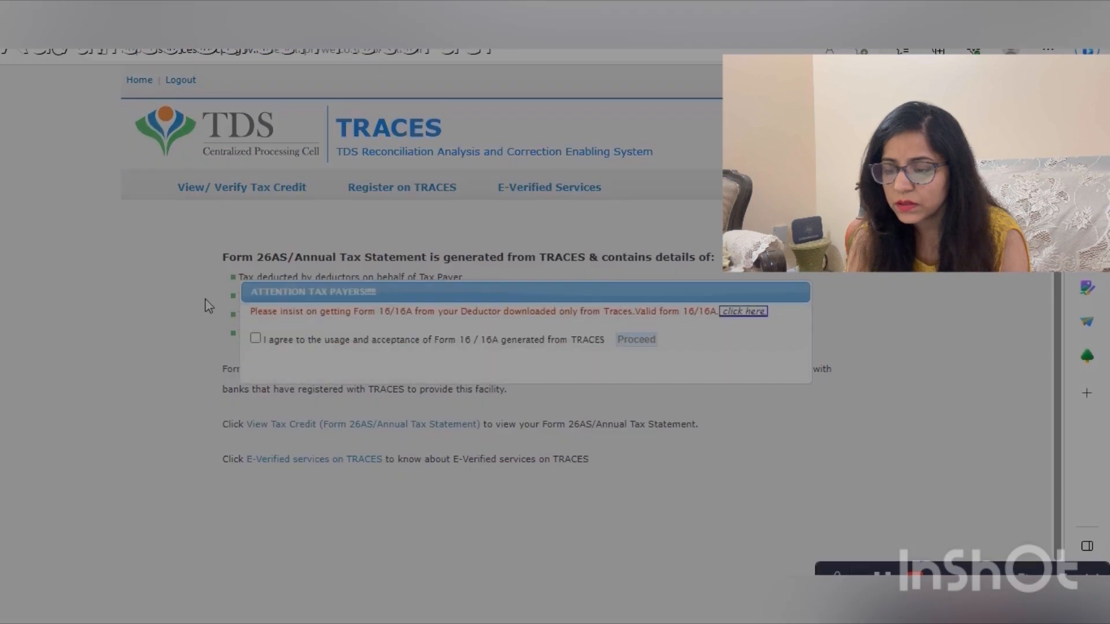
Accept the Form 16/16A usage terms on TRACES and open the Form 26AS/Annual Tax Statement page to its assessment year choice.
{"action": "left_click", "coordinate": [255, 340]}
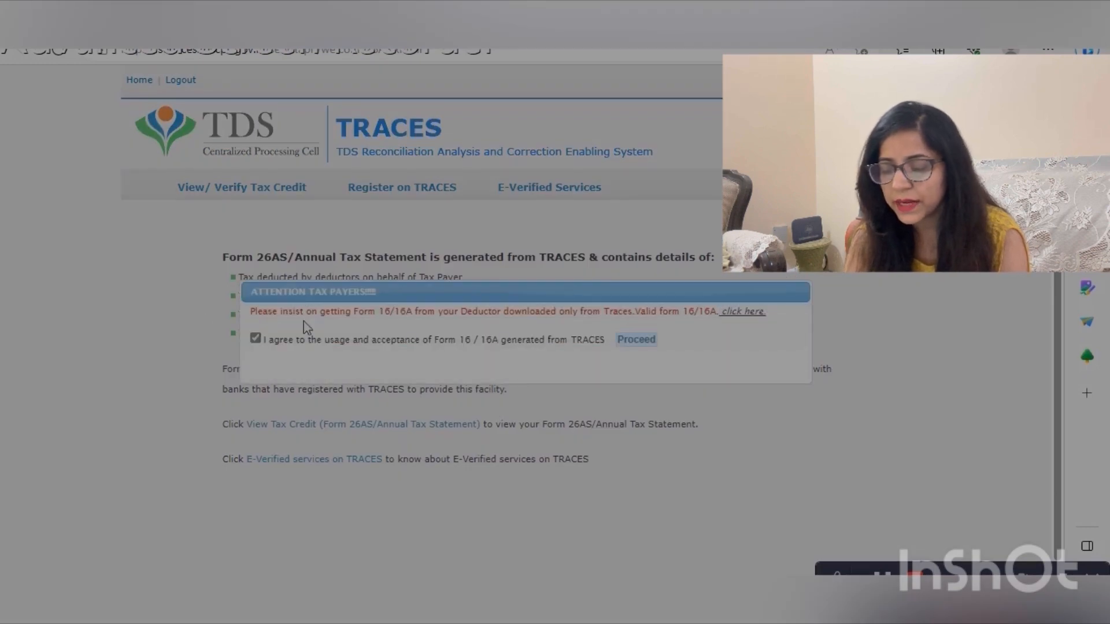
{"action": "left_click", "coordinate": [647, 341]}
{"action": "left_click", "coordinate": [325, 426]}
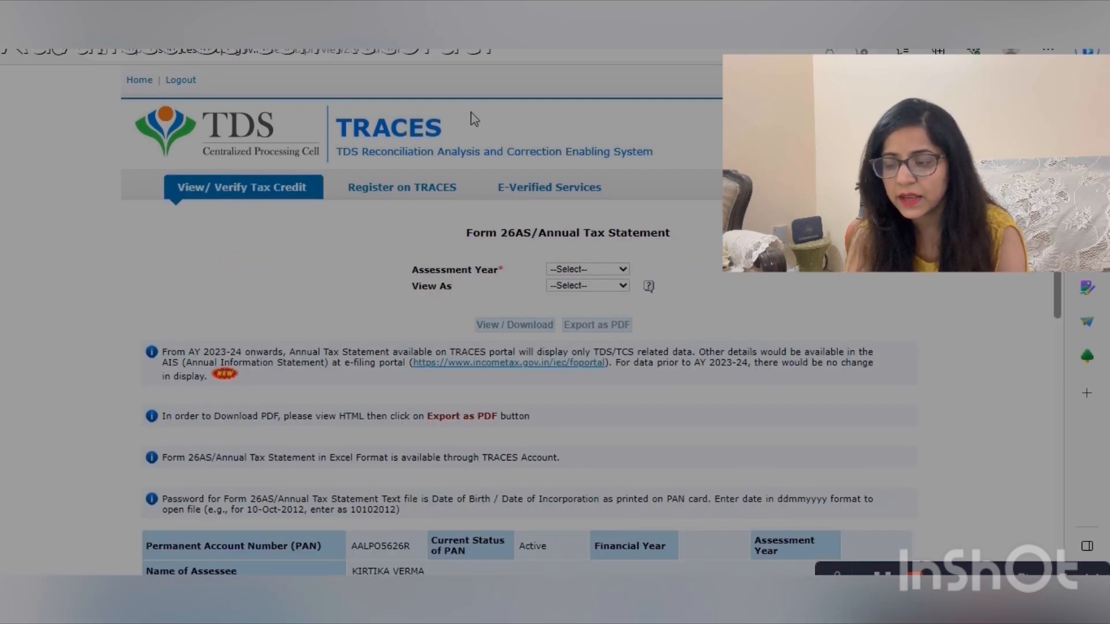
{"action": "left_click", "coordinate": [587, 270]}
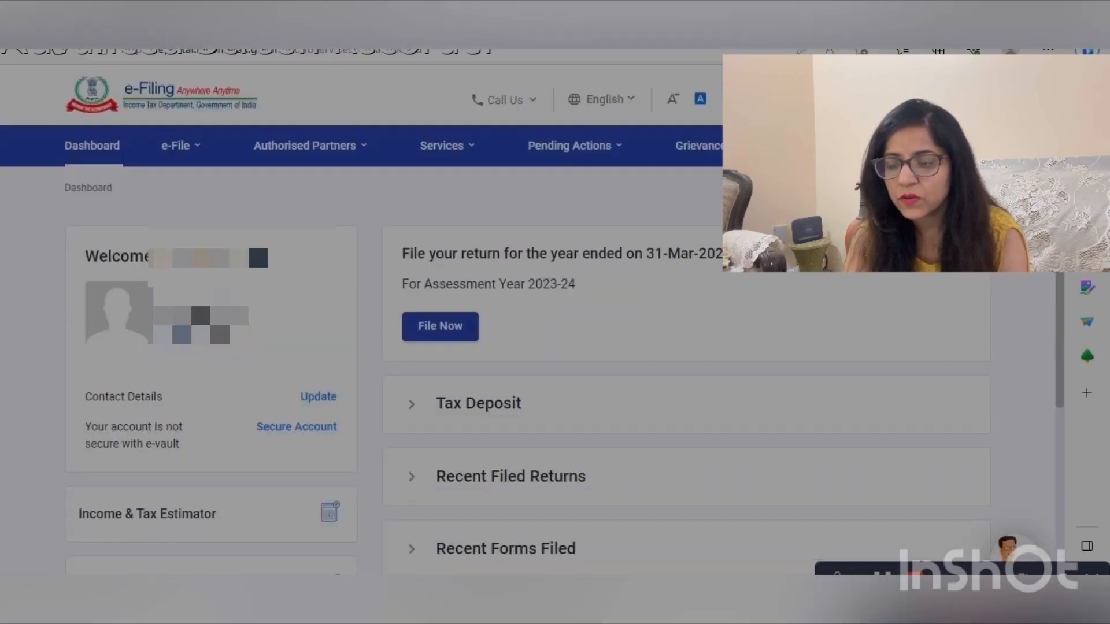
From the e-Filing dashboard, proceed to the Annual Information Statement on the Compliance Portal and show its TIS and AIS overview.
{"action": "left_click", "coordinate": [307, 145]}
{"action": "left_click", "coordinate": [189, 149]}
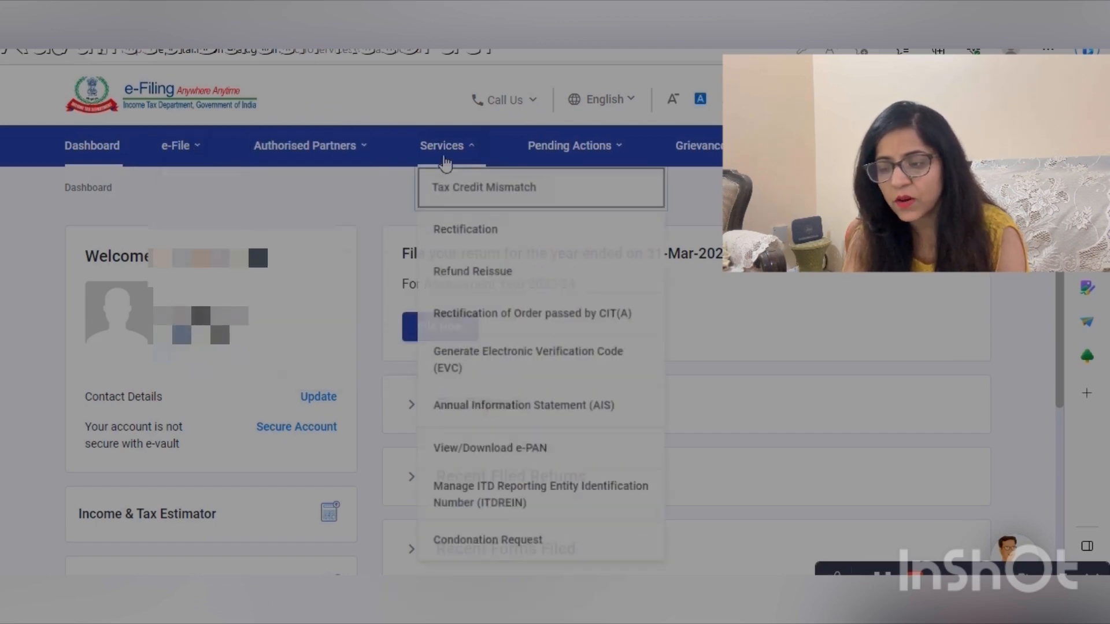
{"action": "mouse_move", "coordinate": [328, 167]}
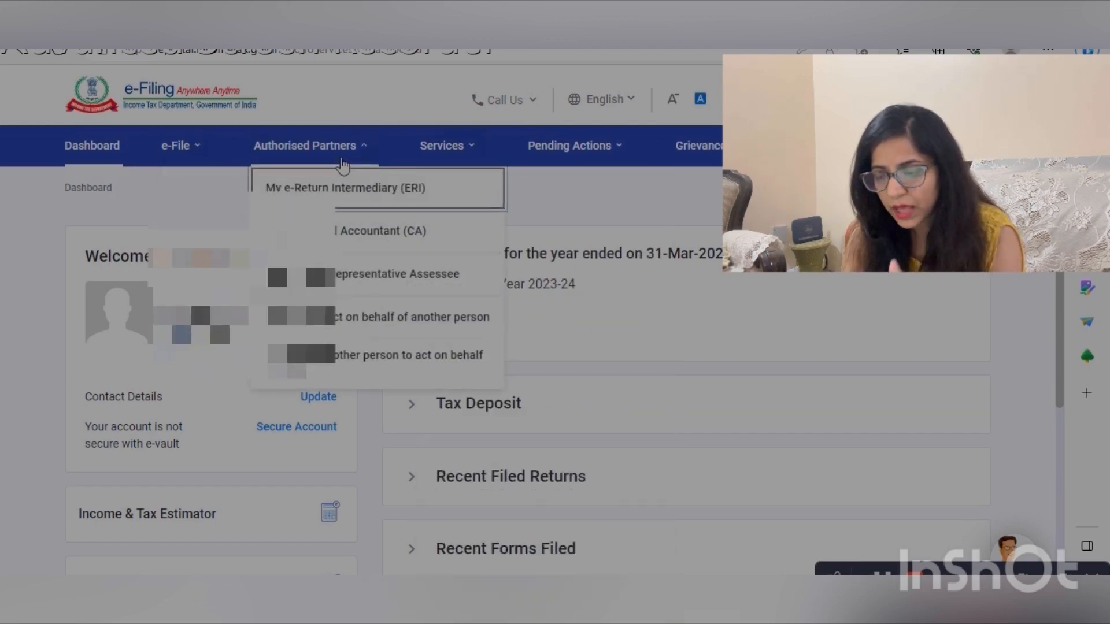
{"action": "mouse_move", "coordinate": [441, 162]}
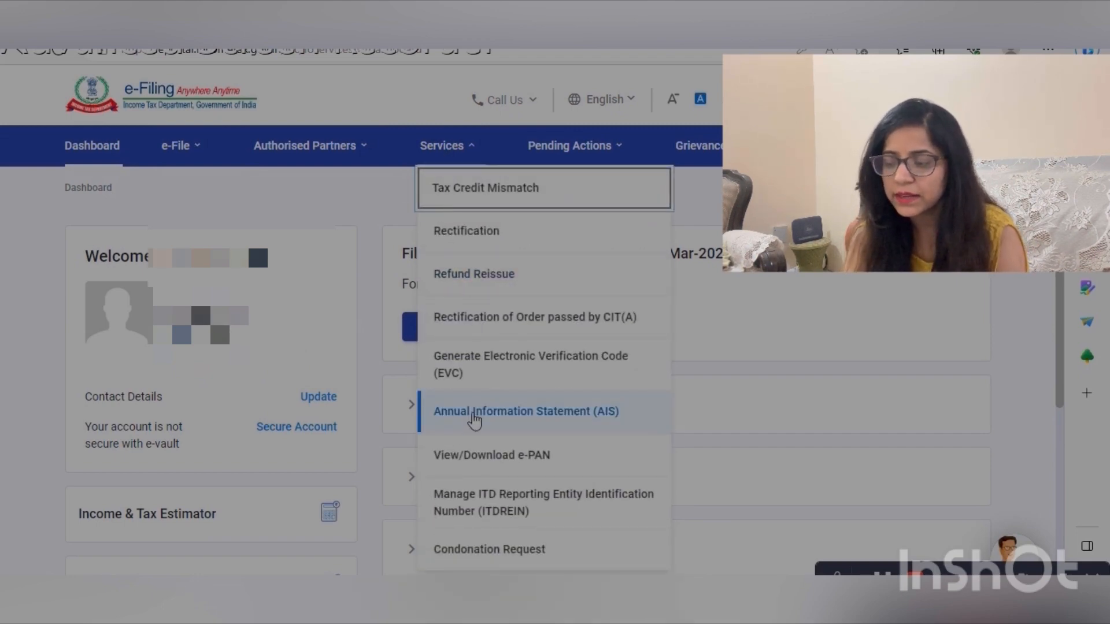
{"action": "left_click", "coordinate": [474, 413]}
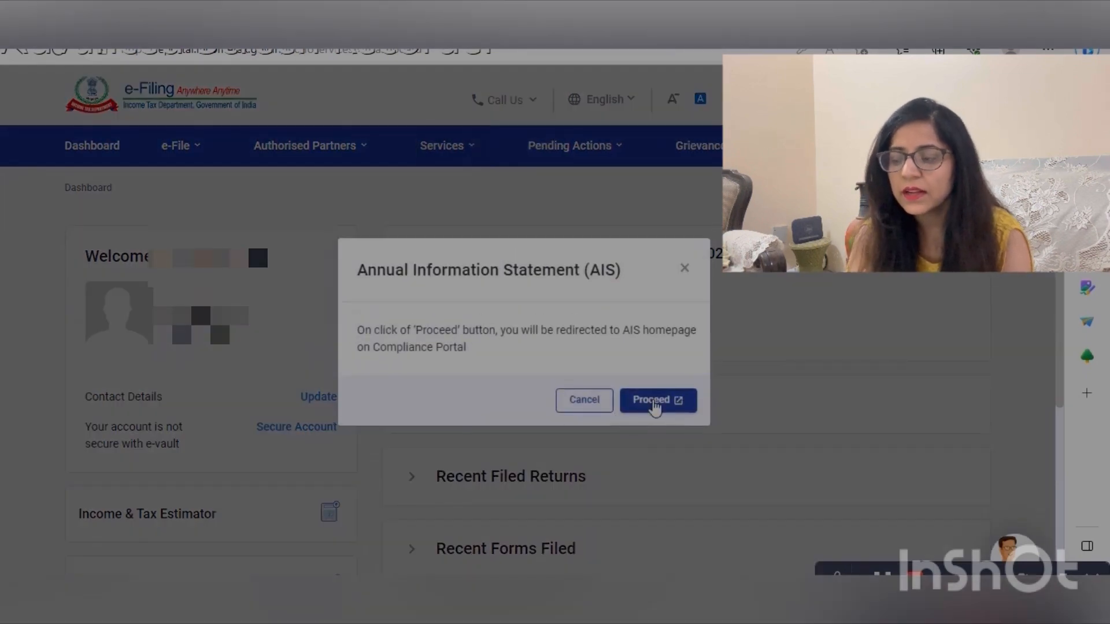
{"action": "left_click", "coordinate": [654, 401]}
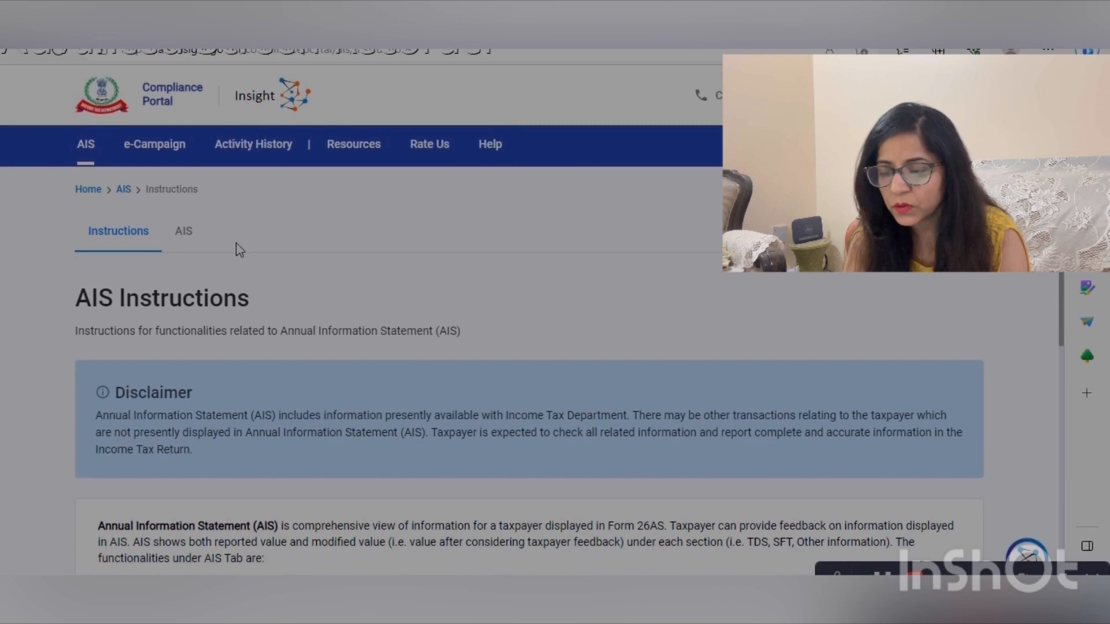
{"action": "left_click", "coordinate": [192, 240]}
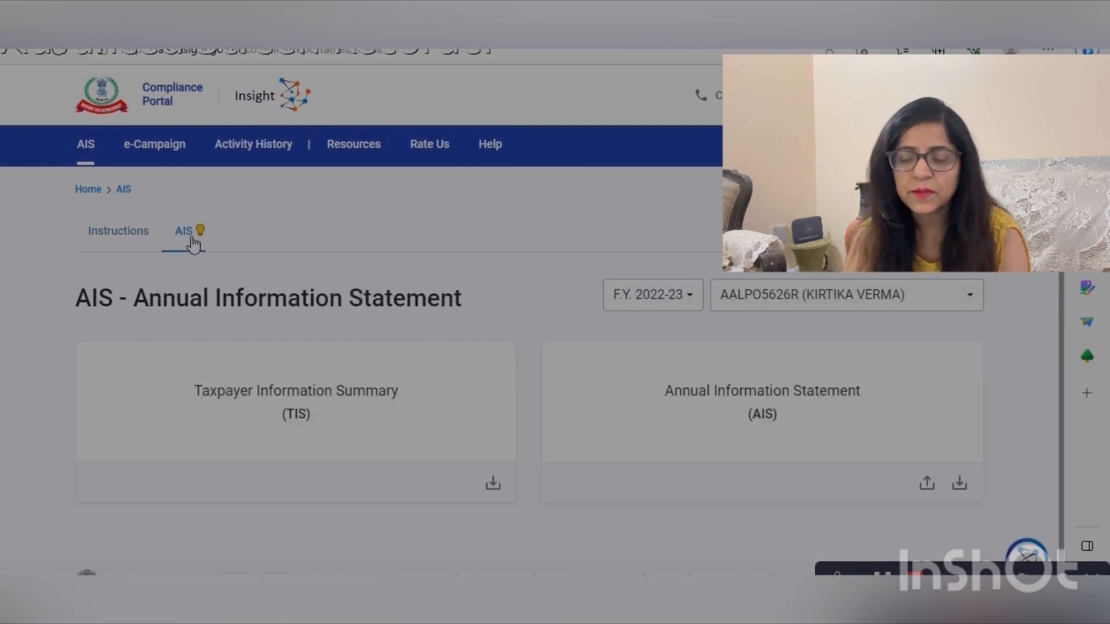
In the Excel utility's TDS sheet, examine the TDS3 table for tax deducted as per Form 16C.
{"action": "scroll", "coordinate": [195, 245], "scroll_direction": "down", "scroll_amount": 1}
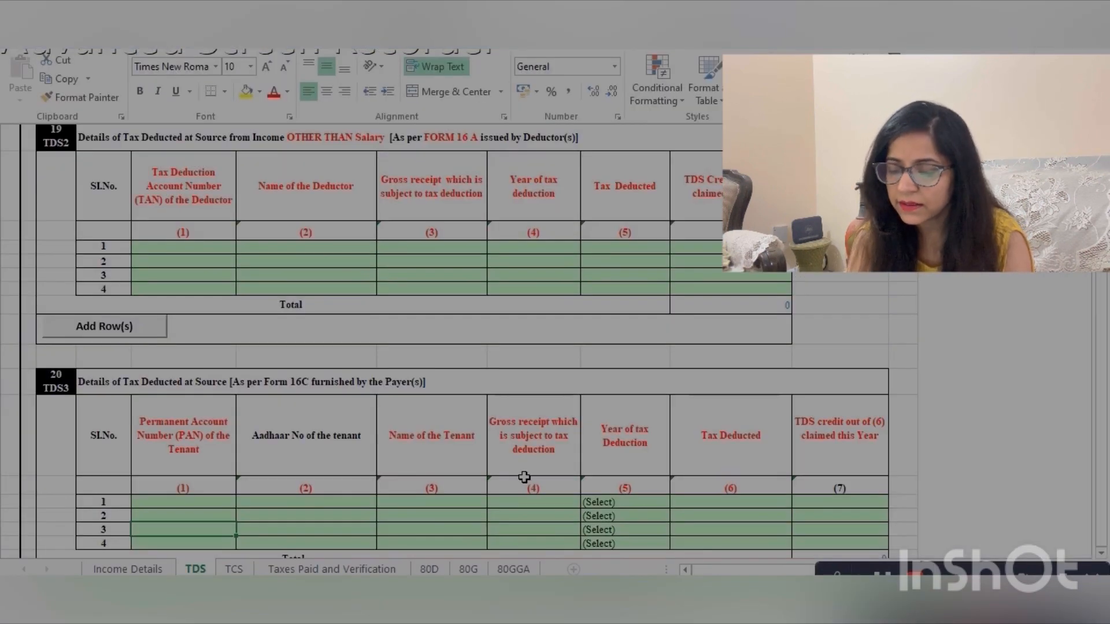
{"action": "key", "text": "Down"}
{"action": "key", "text": "Down"}
{"action": "key", "text": "Down"}
{"action": "key", "text": "Down"}
{"action": "key", "text": "Down"}
{"action": "key", "text": "Down"}
{"action": "key", "text": "Down"}
{"action": "key", "text": "Down"}
{"action": "key", "text": "Down"}
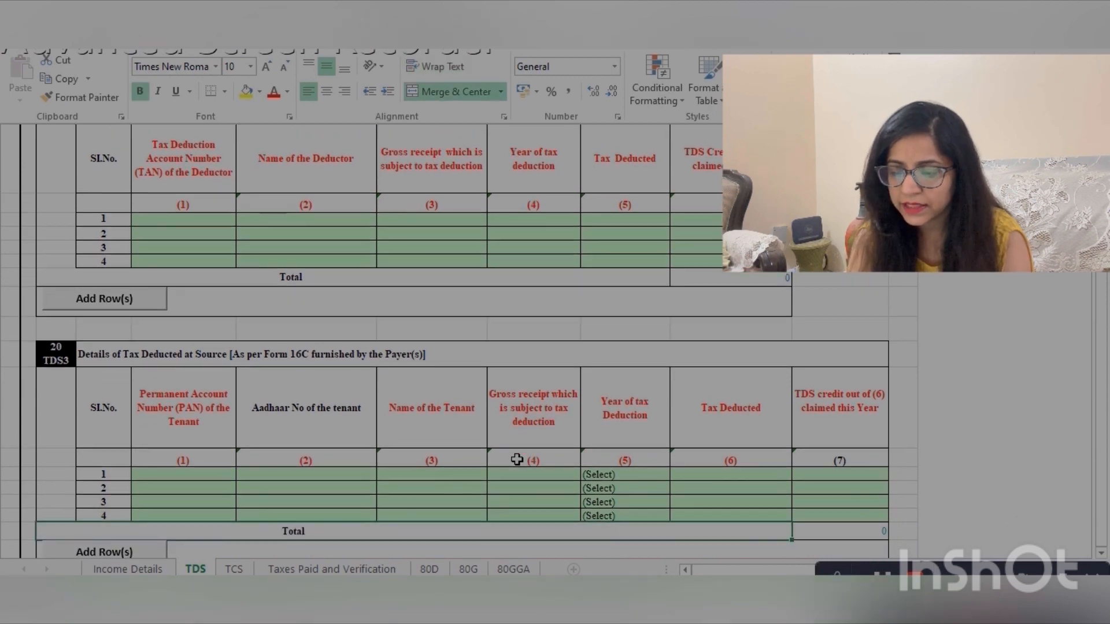
{"action": "scroll", "coordinate": [517, 459], "scroll_direction": "down", "scroll_amount": 1}
{"action": "key", "text": "Down"}
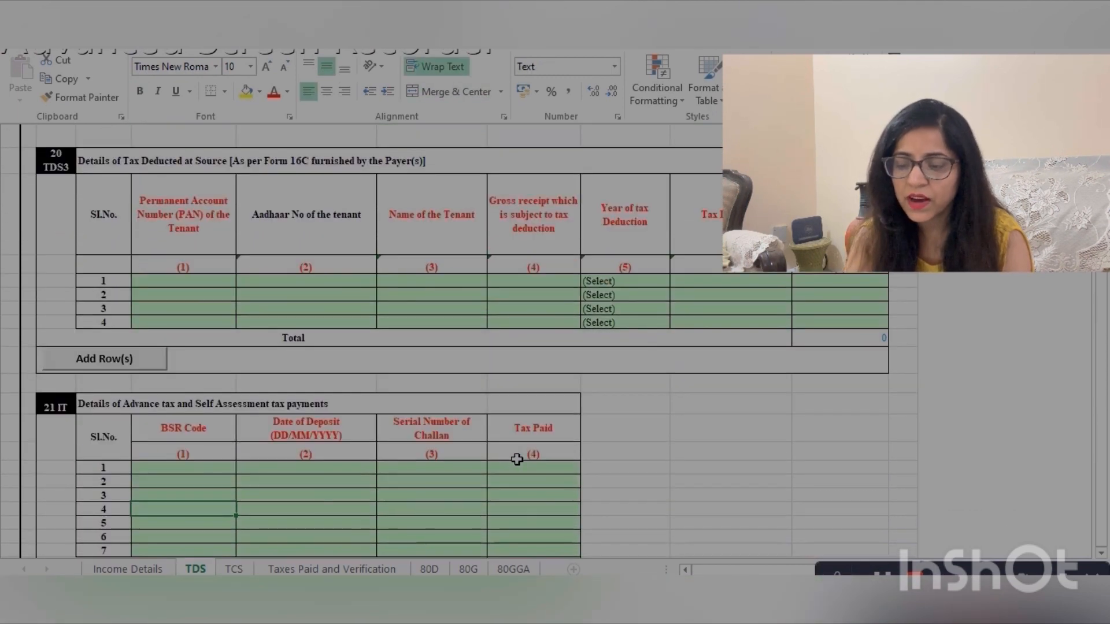
Examine the advance tax and self assessment tax payments table, from BSR code to tax paid, down to its total.
{"action": "left_click", "coordinate": [156, 410]}
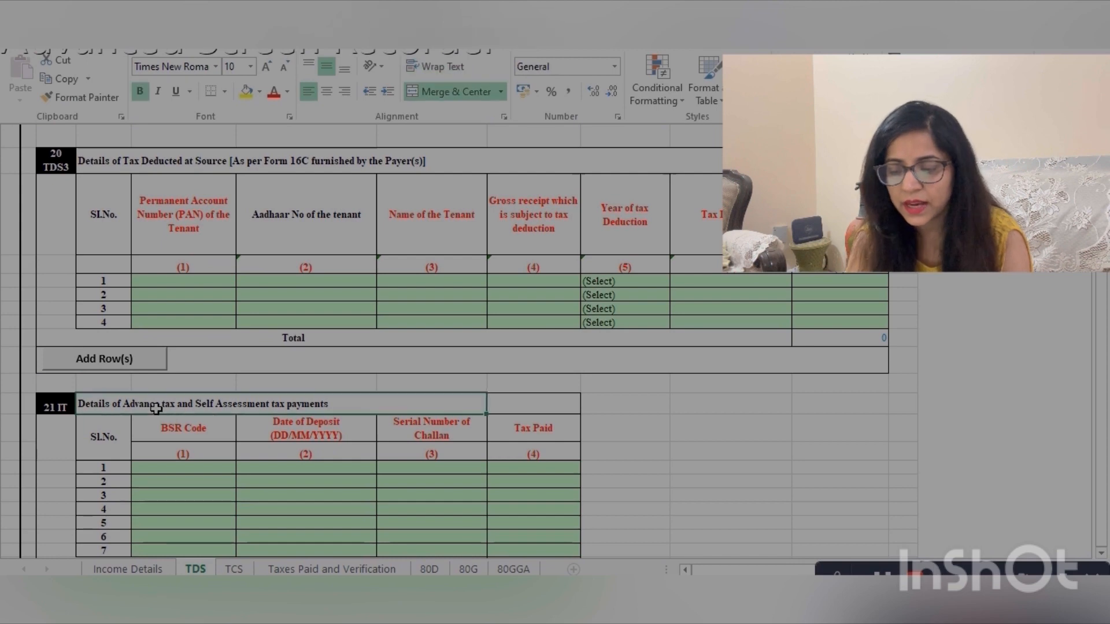
{"action": "left_click", "coordinate": [161, 473]}
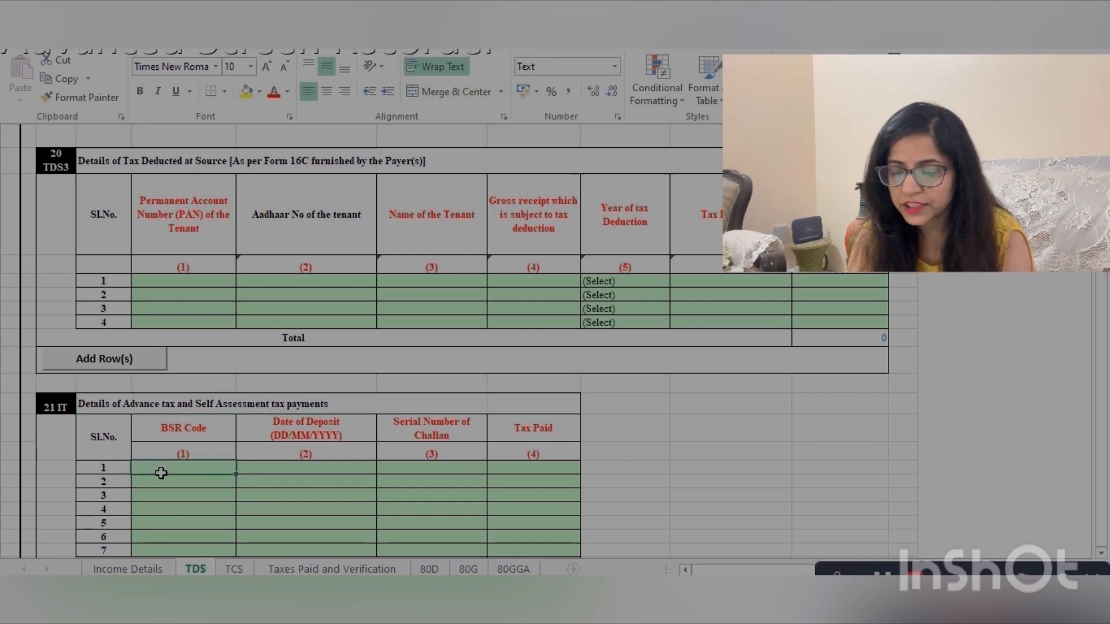
{"action": "key", "text": "Down"}
{"action": "key", "text": "Down"}
{"action": "key", "text": "Down"}
{"action": "key", "text": "Down"}
{"action": "key", "text": "Down"}
{"action": "key", "text": "Down"}
{"action": "key", "text": "Down"}
{"action": "key", "text": "Down"}
{"action": "key", "text": "Down"}
{"action": "key", "text": "Down"}
{"action": "key", "text": "Down"}
{"action": "key", "text": "Down"}
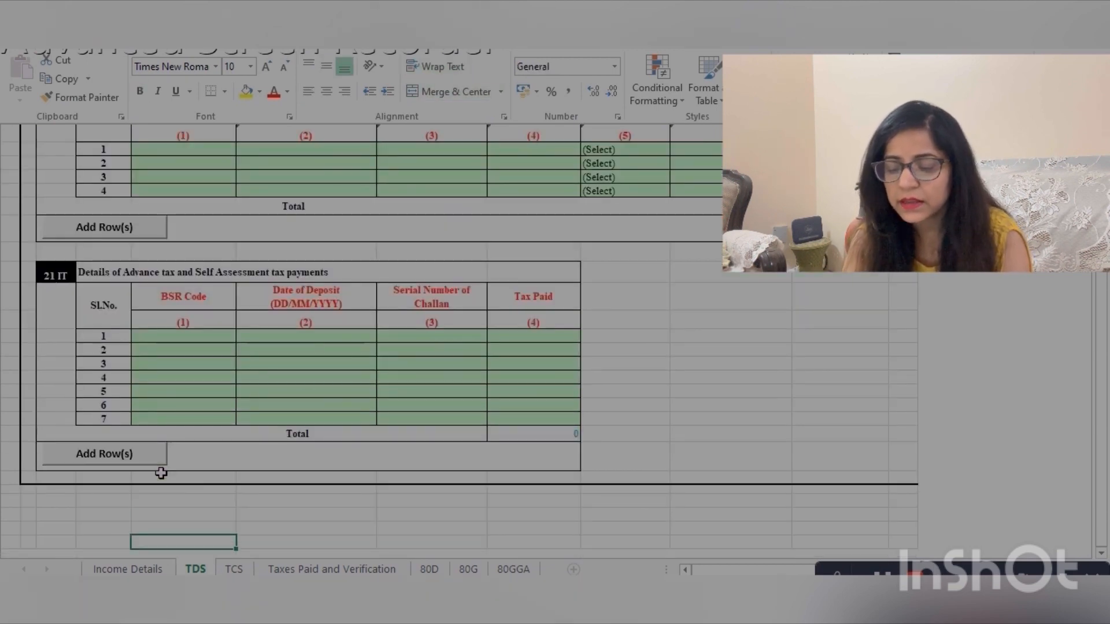
Review the Form 27D table of tax collected at source on the TCS sheet, and open the 80D sheet.
{"action": "left_click", "coordinate": [234, 570]}
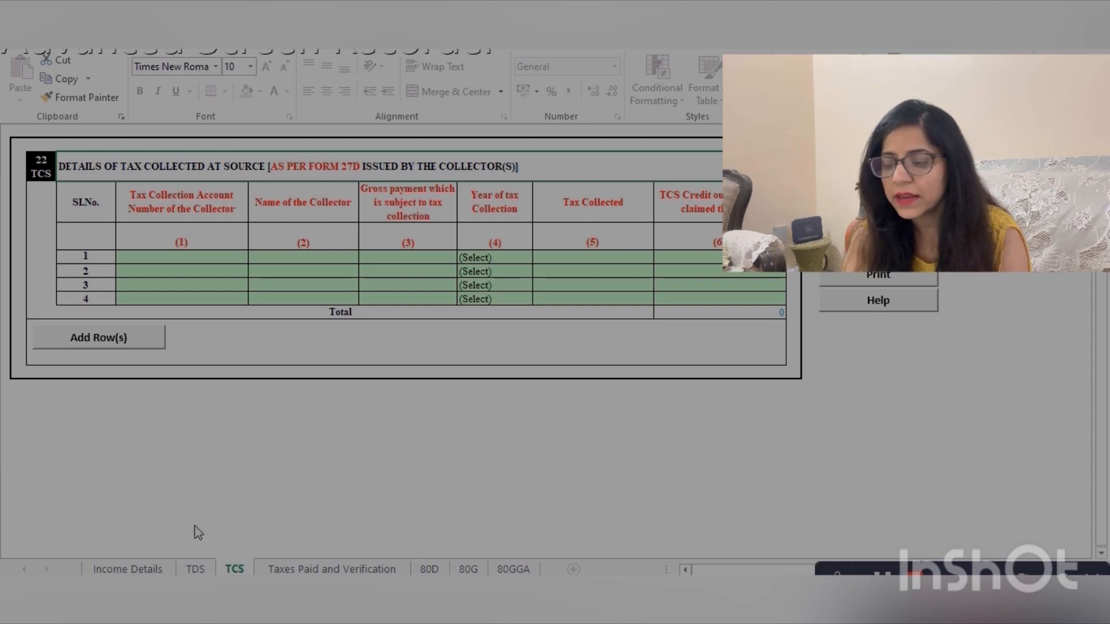
{"action": "left_click", "coordinate": [210, 309]}
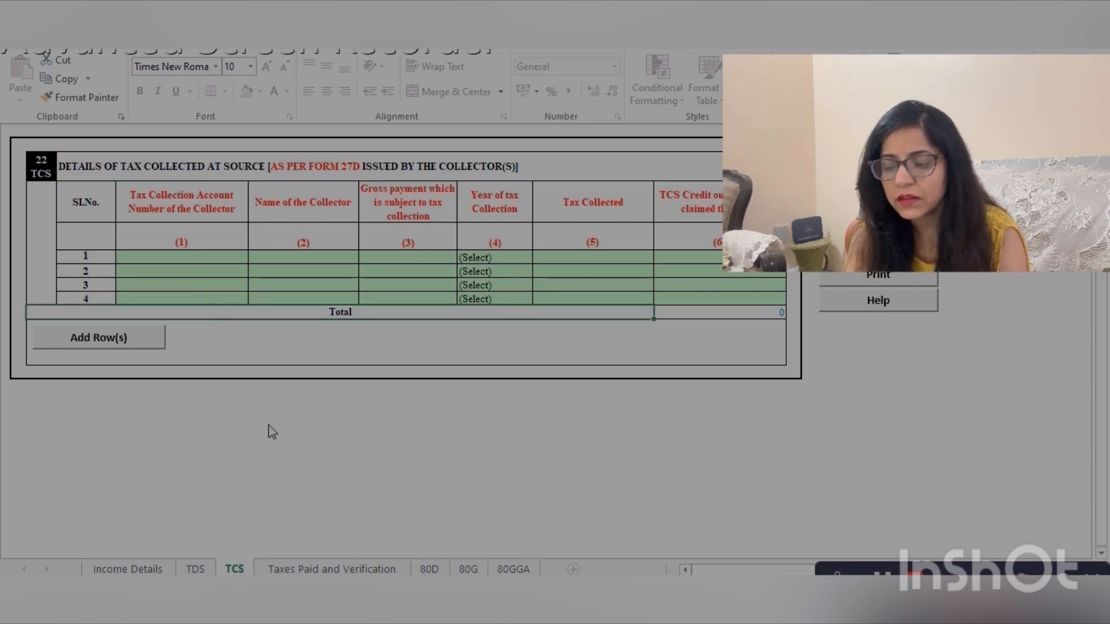
{"action": "left_click", "coordinate": [428, 570]}
{"action": "key", "text": "Up"}
{"action": "key", "text": "Up"}
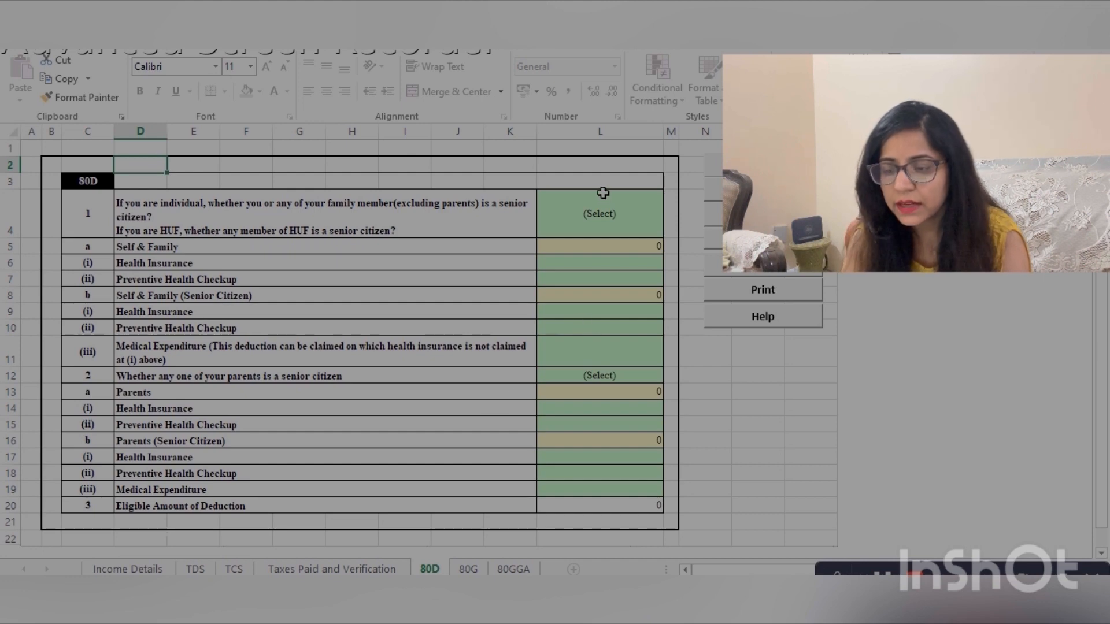
Set the 80D question on whether the individual or any family member is a senior citizen to Yes.
{"action": "left_click", "coordinate": [597, 210]}
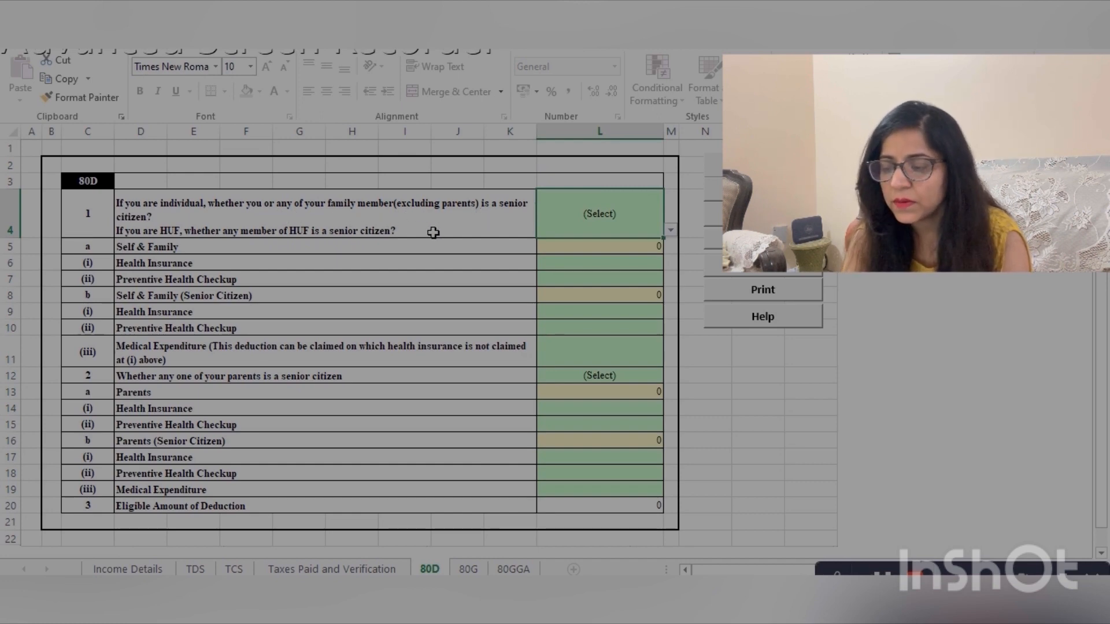
{"action": "left_click", "coordinate": [592, 223]}
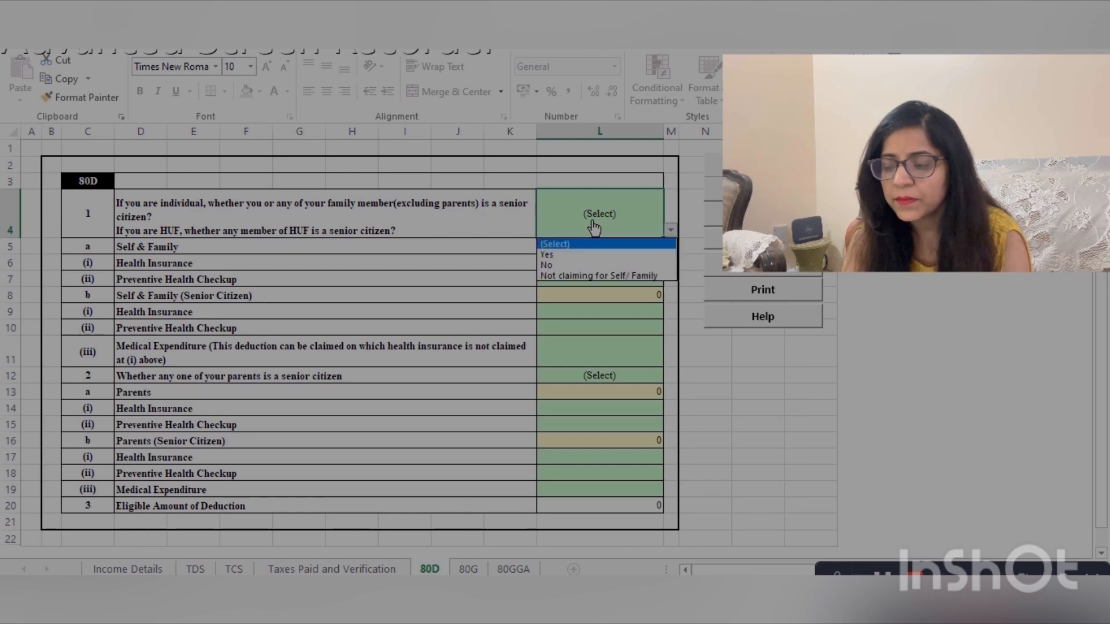
{"action": "left_click", "coordinate": [551, 256]}
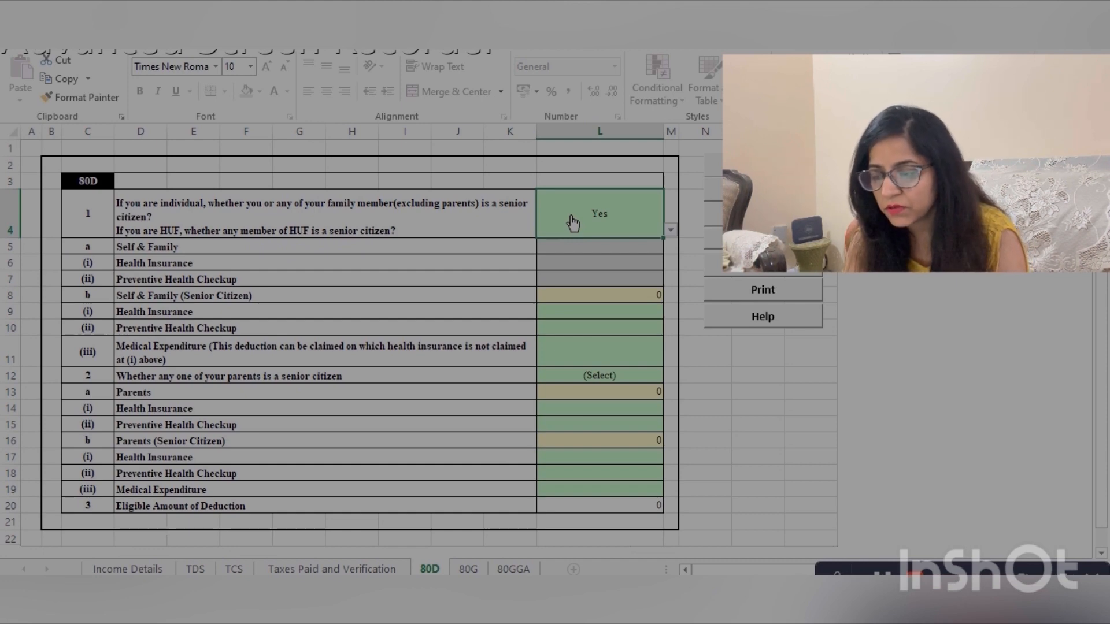
{"action": "left_click", "coordinate": [670, 229]}
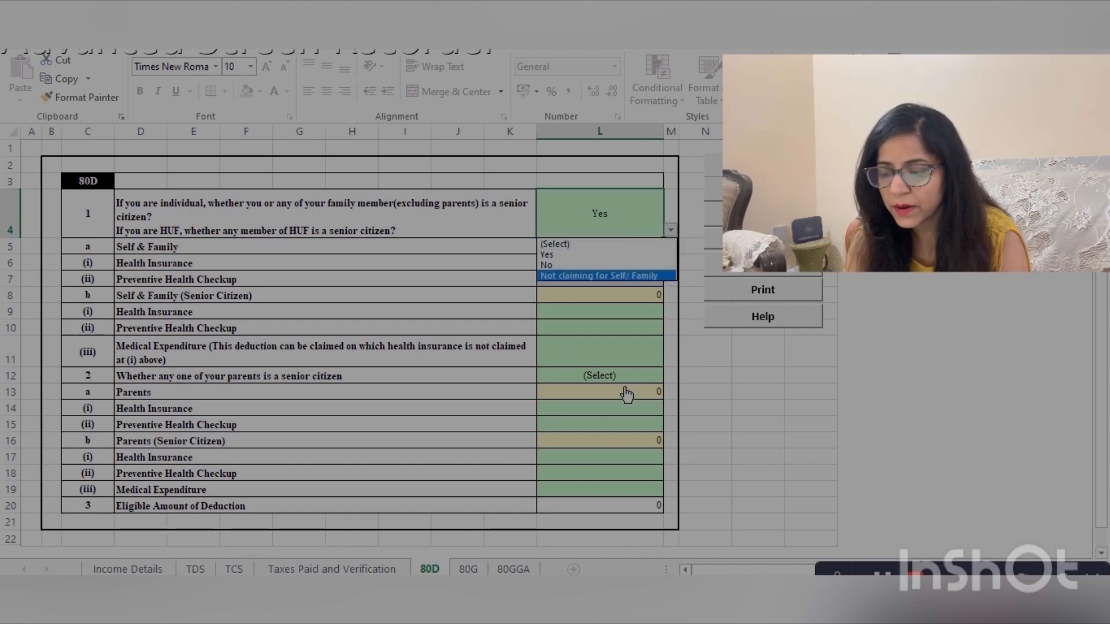
{"action": "key", "text": "Escape"}
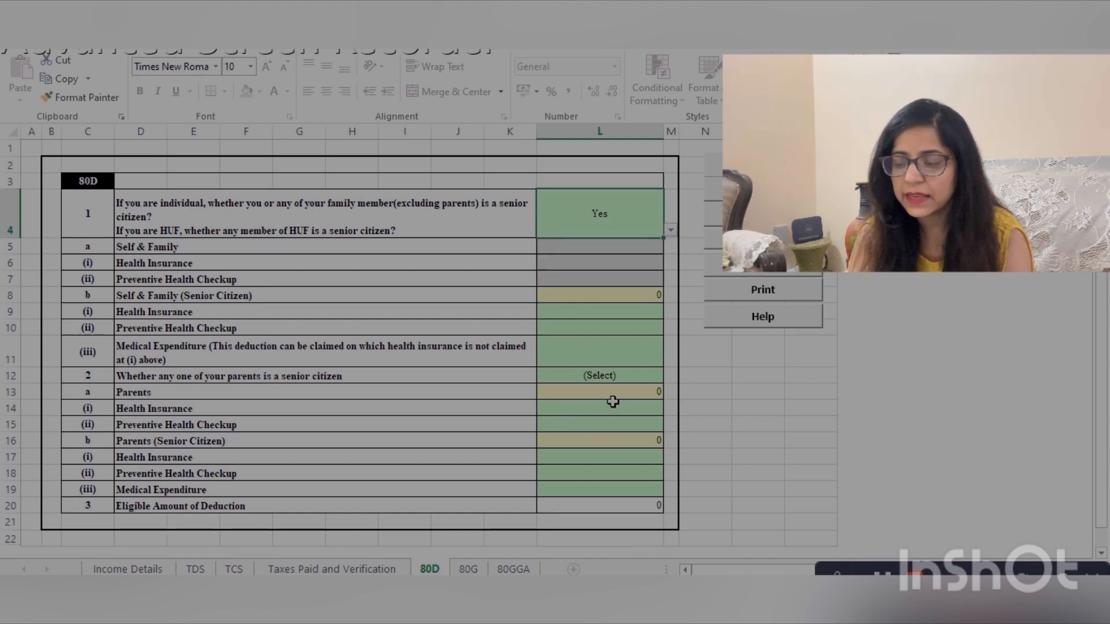
Dismiss the protected sheet alert and go to the parents' Preventive Health Checkup amount in the 80D table.
{"action": "double_click", "coordinate": [700, 381]}
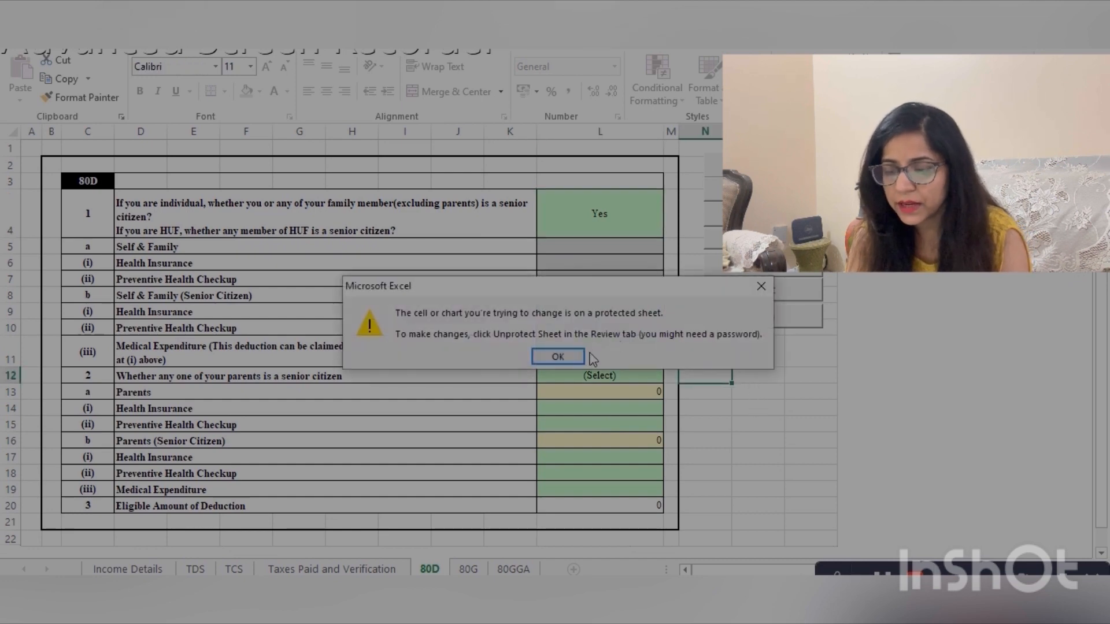
{"action": "left_click", "coordinate": [576, 357]}
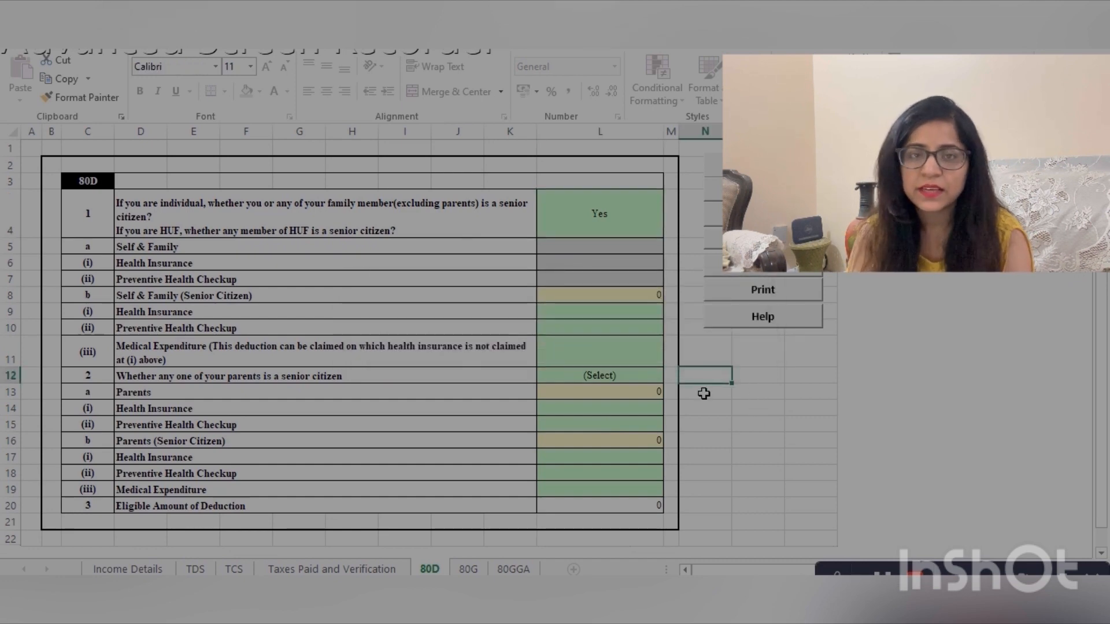
{"action": "left_click", "coordinate": [291, 424]}
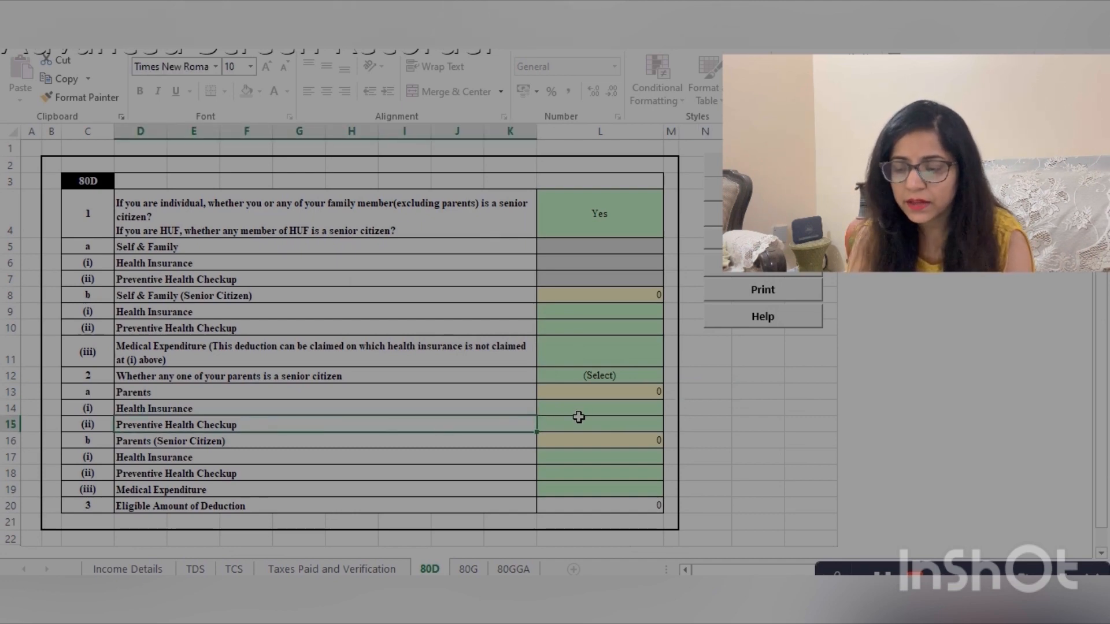
{"action": "left_click", "coordinate": [579, 417]}
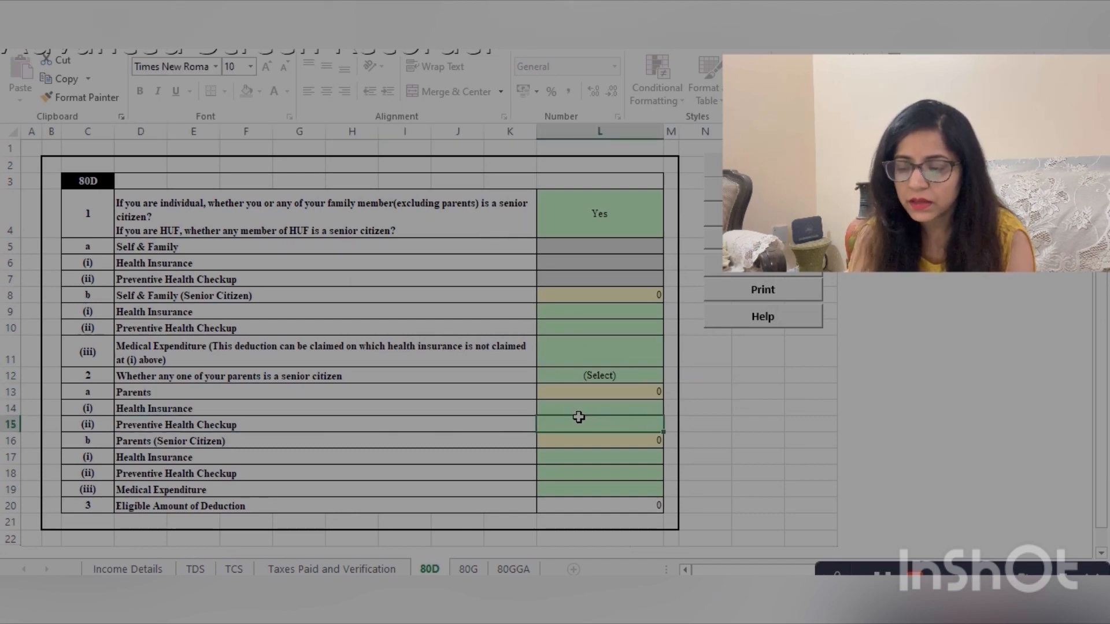
Open the Taxes Paid and Verification sheet and review it from total taxes paid down to the Tax Return Preparer details.
{"action": "left_click", "coordinate": [305, 569]}
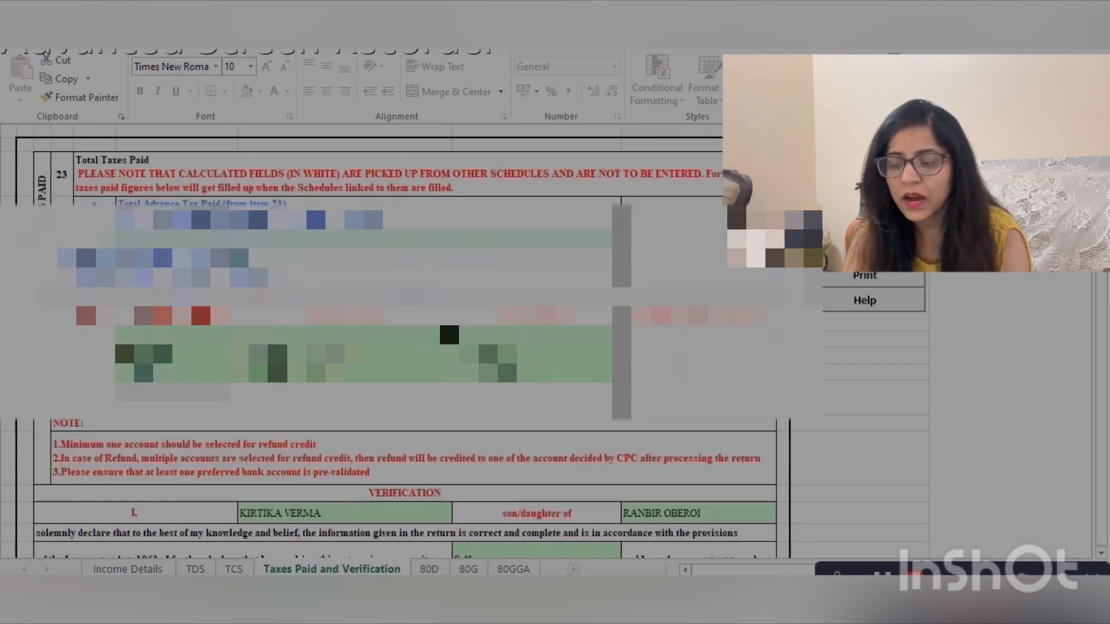
{"action": "left_click", "coordinate": [399, 173]}
{"action": "left_click", "coordinate": [336, 278]}
{"action": "scroll", "coordinate": [370, 347], "scroll_direction": "down", "scroll_amount": 3}
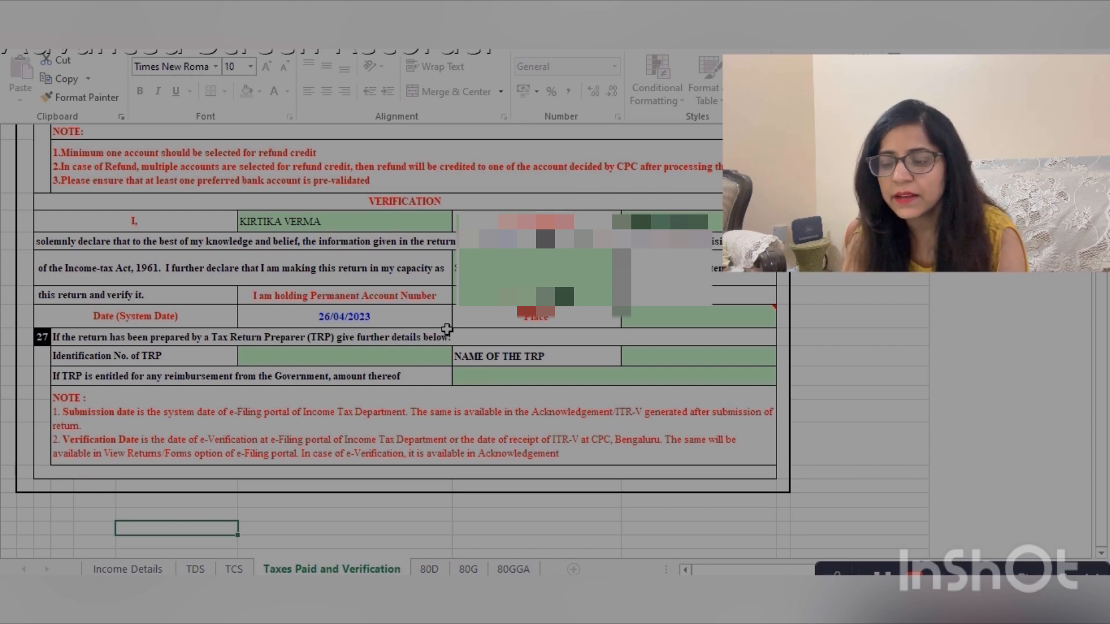
{"action": "key", "text": "Up"}
{"action": "key", "text": "Up"}
{"action": "key", "text": "Up"}
{"action": "key", "text": "Up"}
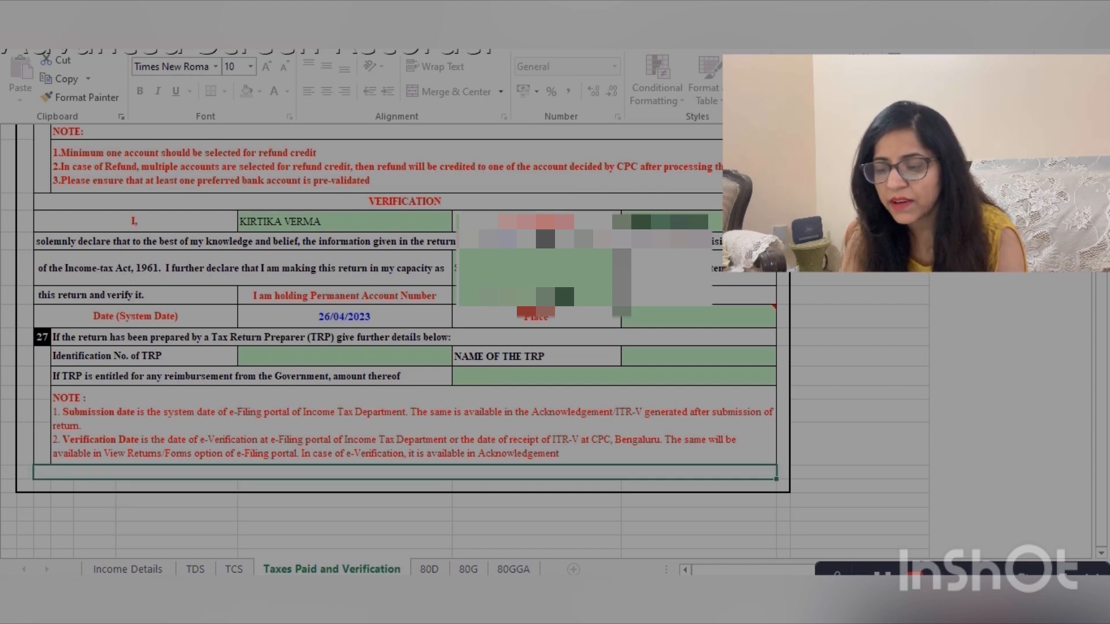
Check the declarant's name and the Place field in the verification declaration, and return to the upper part of the Income Details sheet.
{"action": "left_click", "coordinate": [425, 213]}
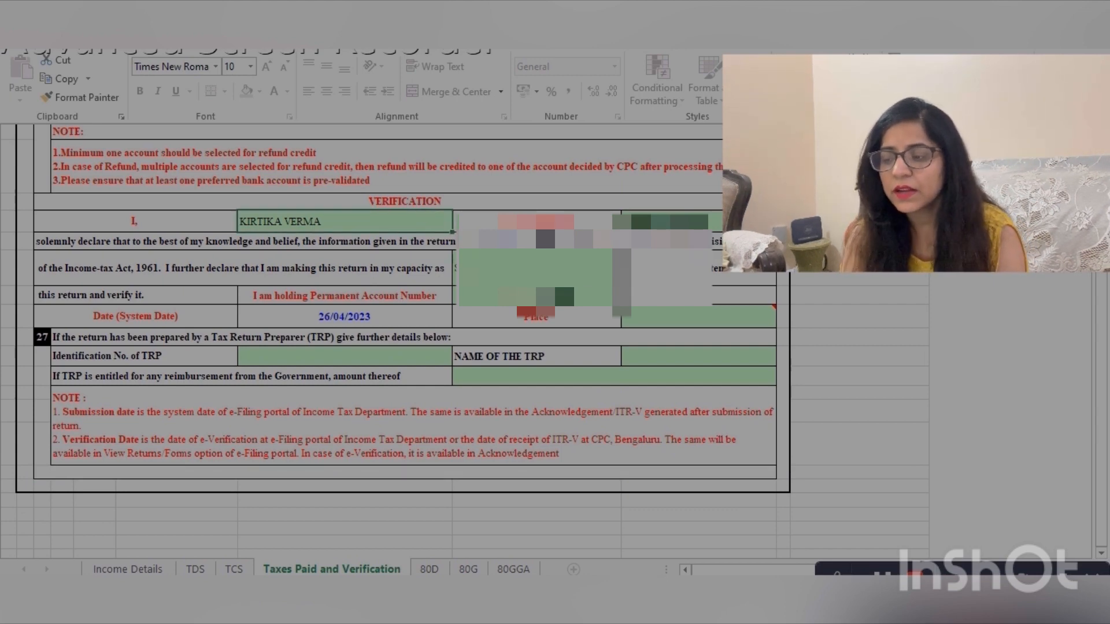
{"action": "left_click", "coordinate": [666, 328]}
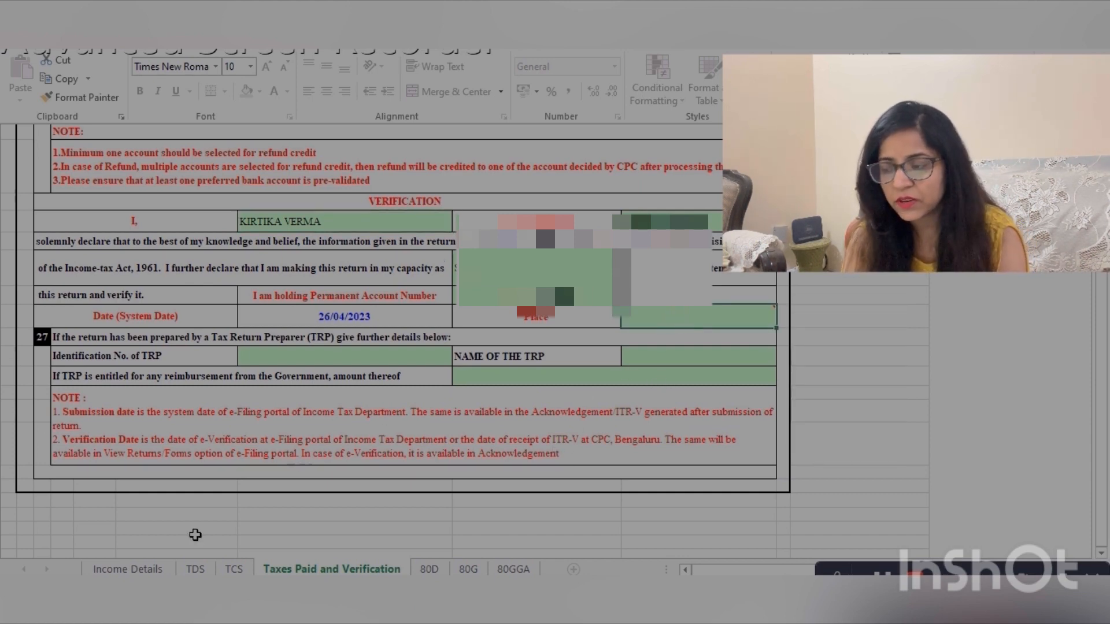
{"action": "left_click", "coordinate": [139, 569]}
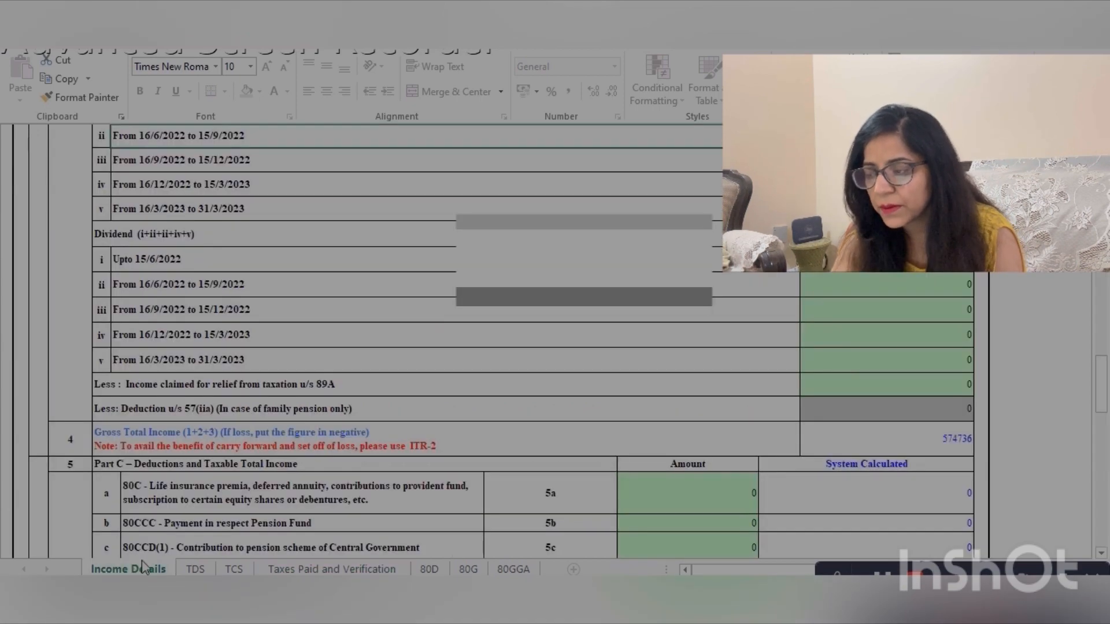
{"action": "scroll", "coordinate": [387, 472], "scroll_direction": "up", "scroll_amount": 15}
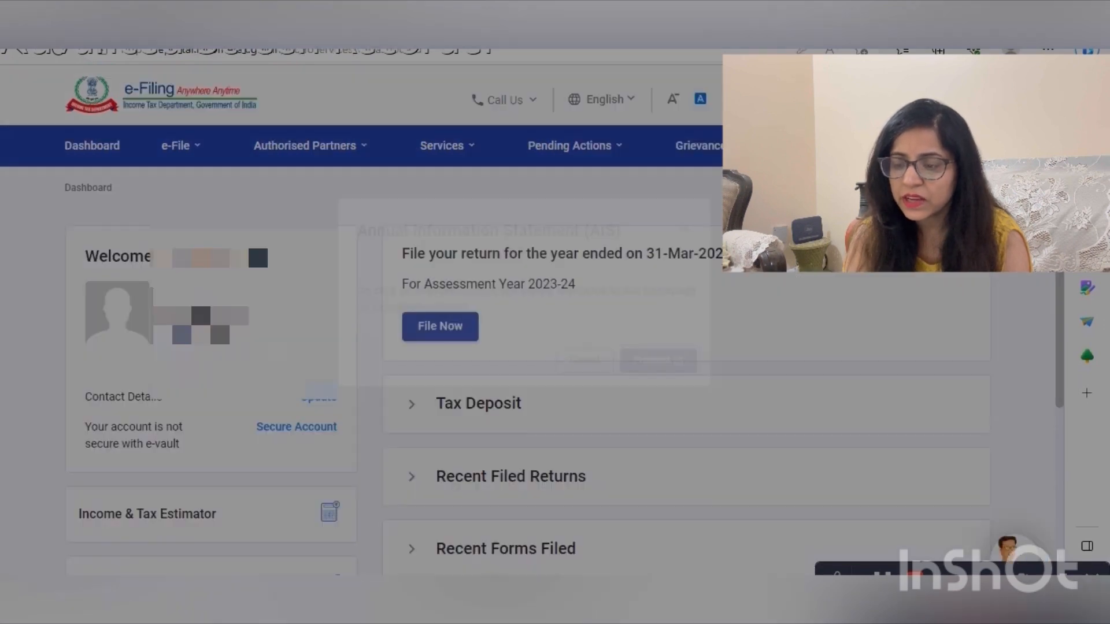
Switch to the e-Filing portal and open the File Income Tax Return form.
{"action": "left_click", "coordinate": [191, 150]}
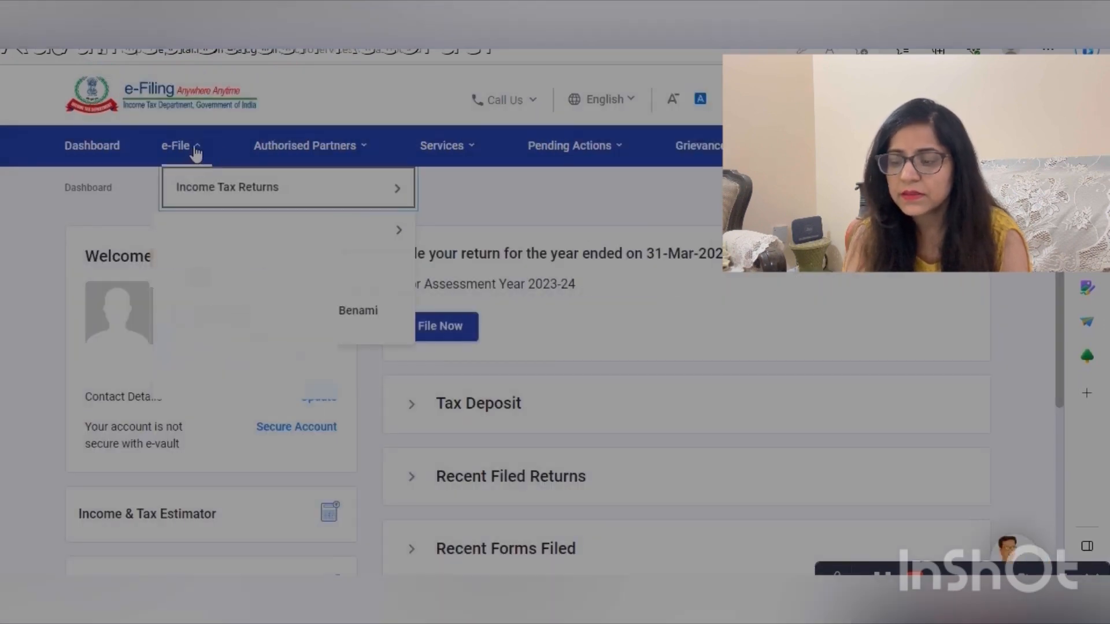
{"action": "left_click", "coordinate": [213, 192]}
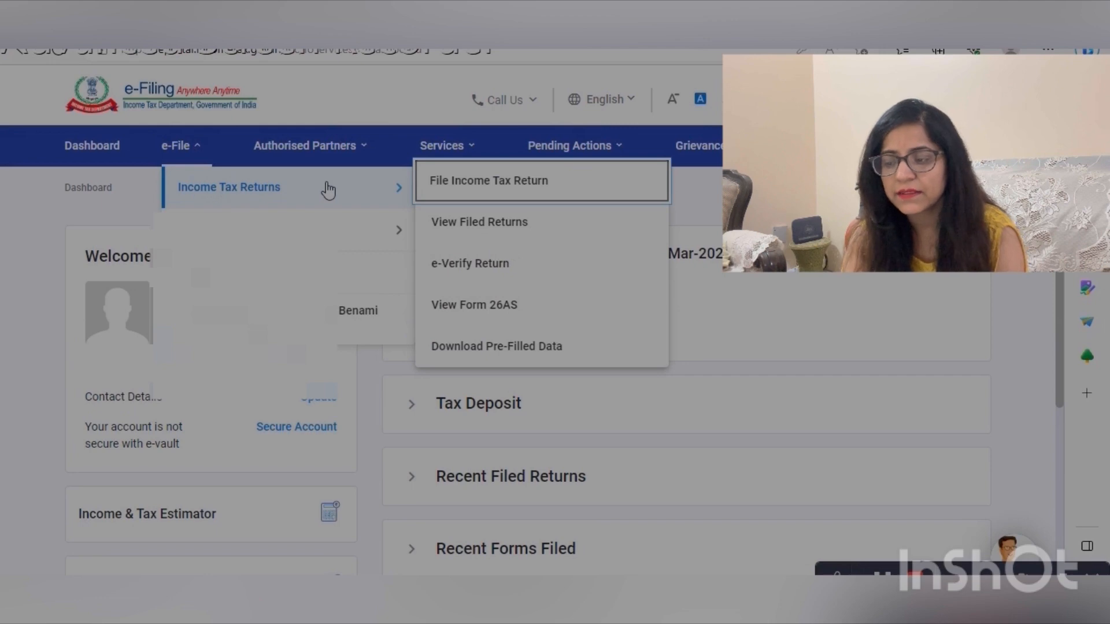
{"action": "left_click", "coordinate": [468, 184]}
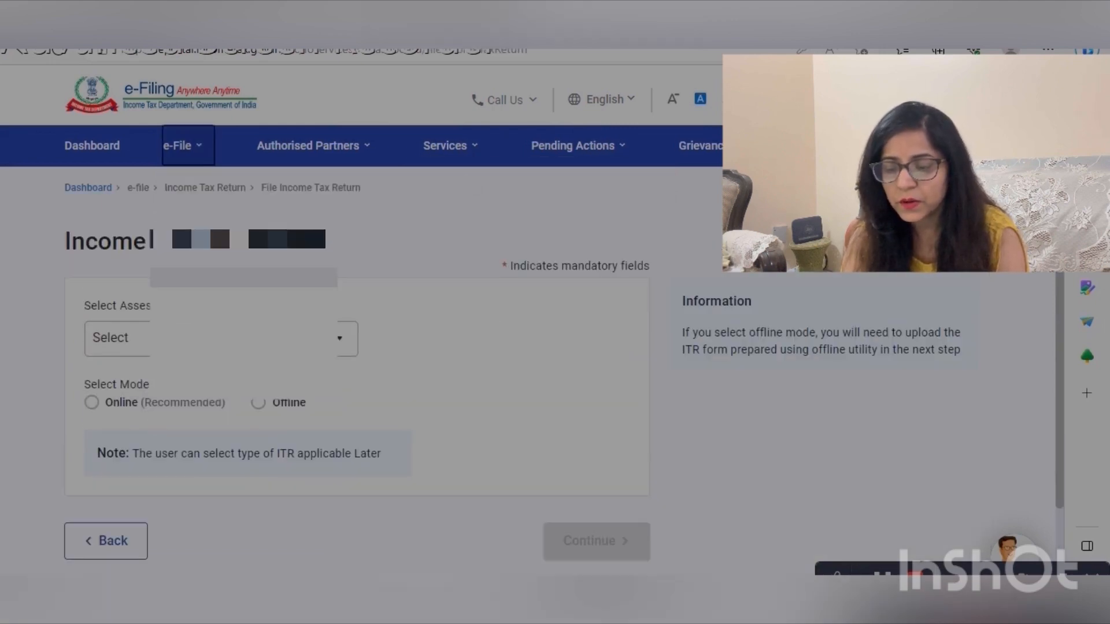
Set the assessment year to 2023-24 (Current A.Y.) and the filing type to 139(1) - Original Return.
{"action": "left_click", "coordinate": [173, 344]}
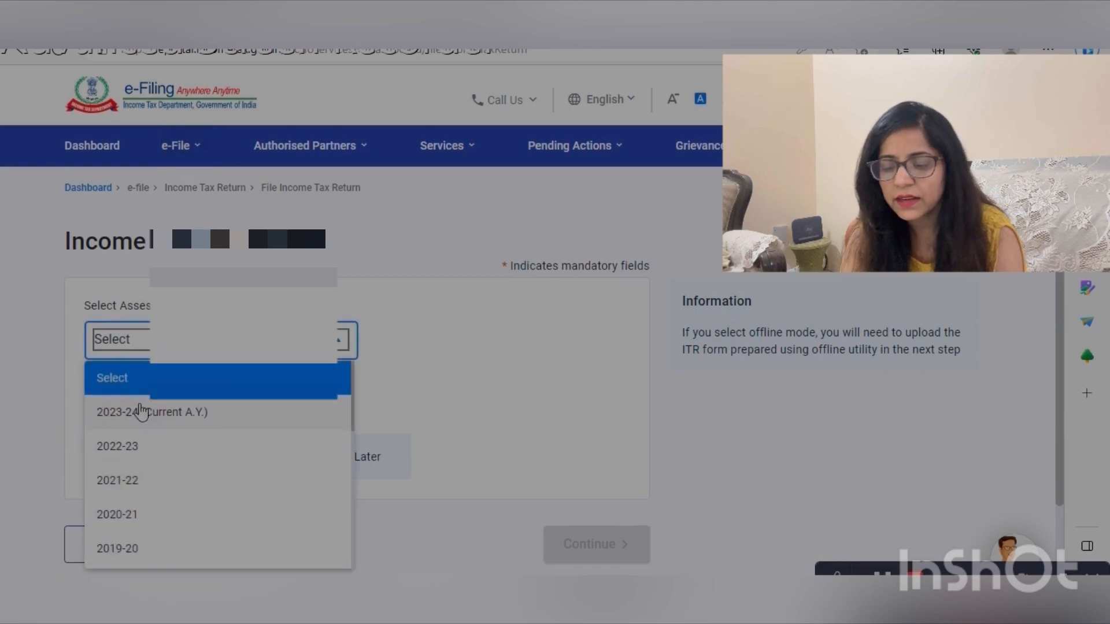
{"action": "left_click", "coordinate": [141, 412]}
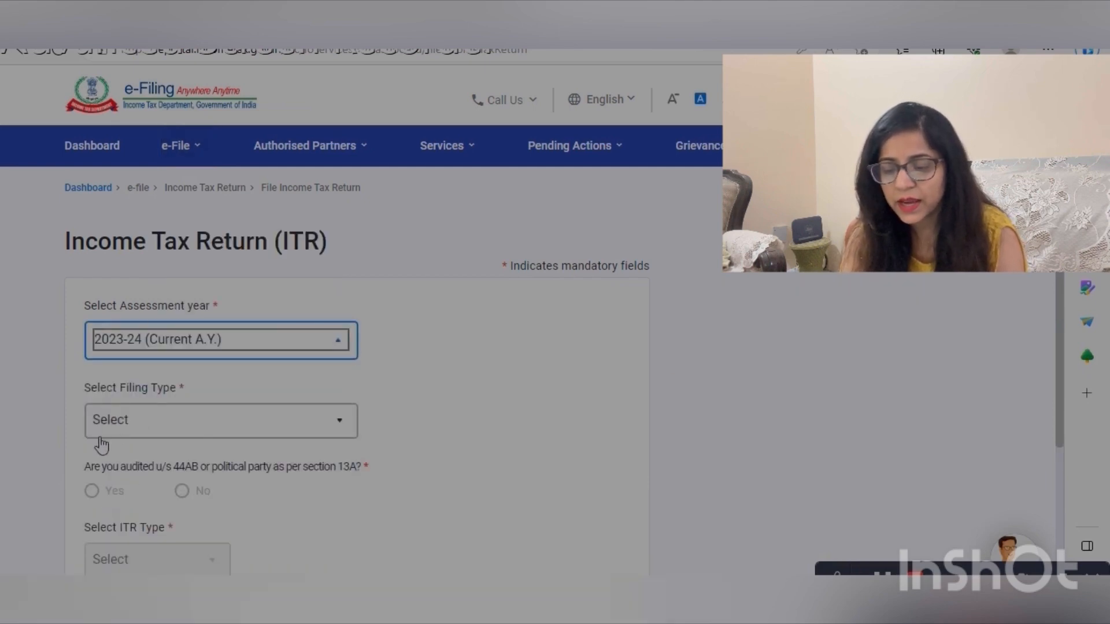
{"action": "left_click", "coordinate": [121, 422]}
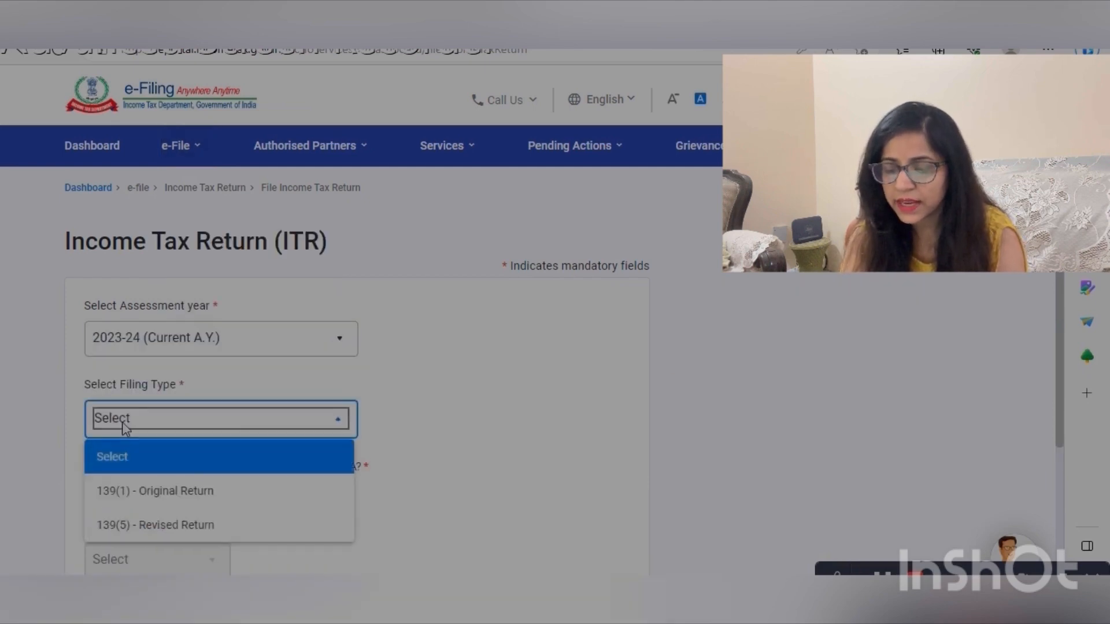
{"action": "left_click", "coordinate": [118, 493]}
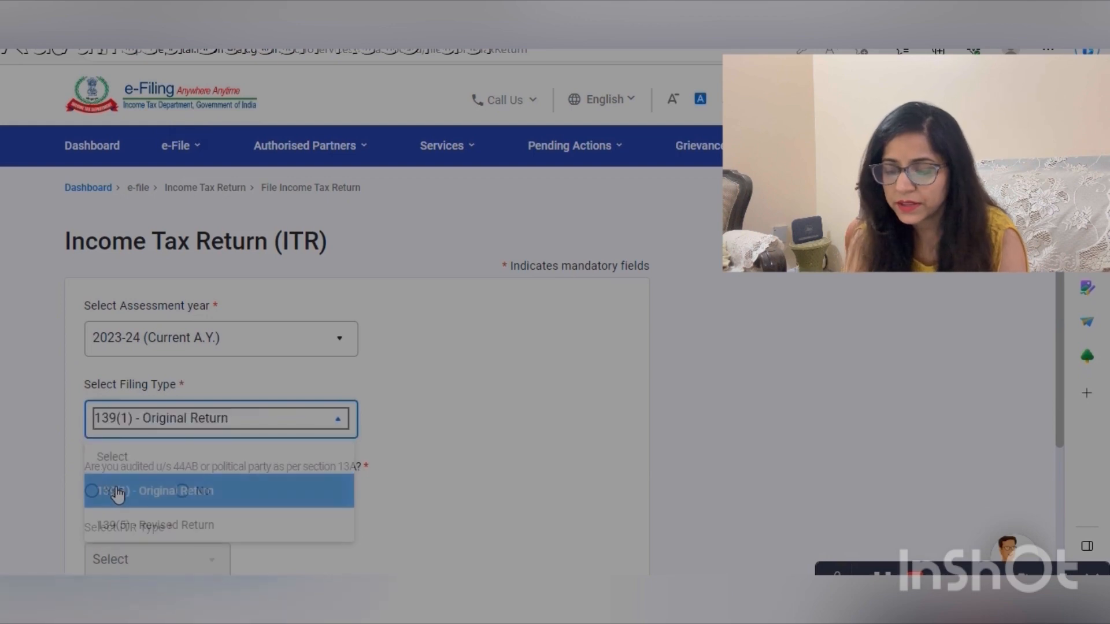
{"action": "left_click", "coordinate": [460, 392]}
Answer No to the 44AB audit or political party question, choose ITR-1 as the ITR type, and continue to the return upload page.
{"action": "scroll", "coordinate": [461, 392], "scroll_direction": "down", "scroll_amount": 2}
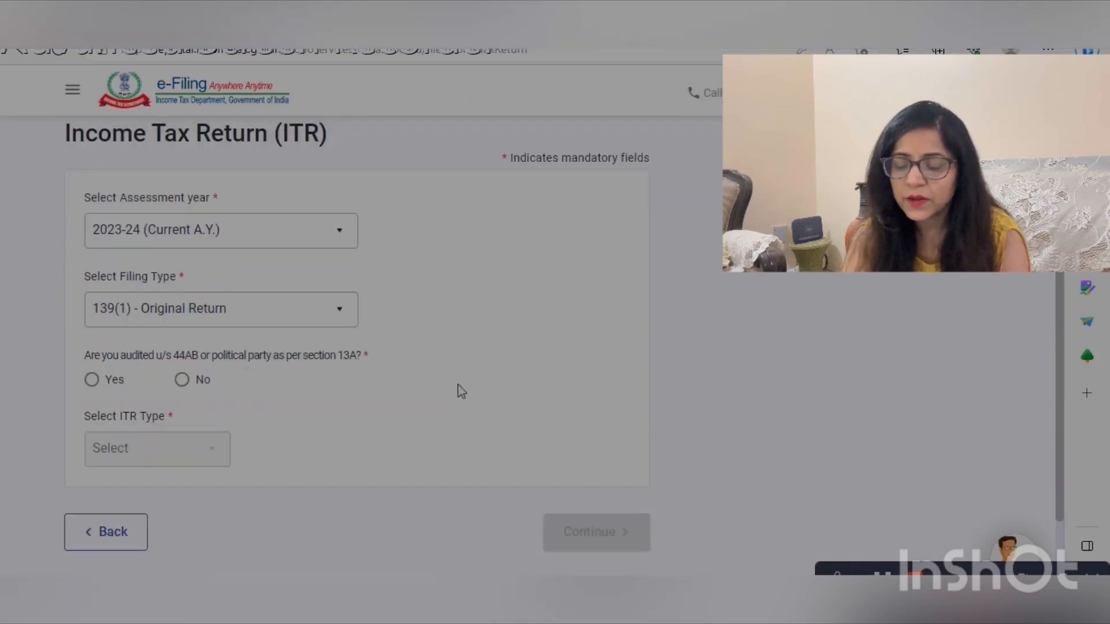
{"action": "left_click", "coordinate": [183, 381]}
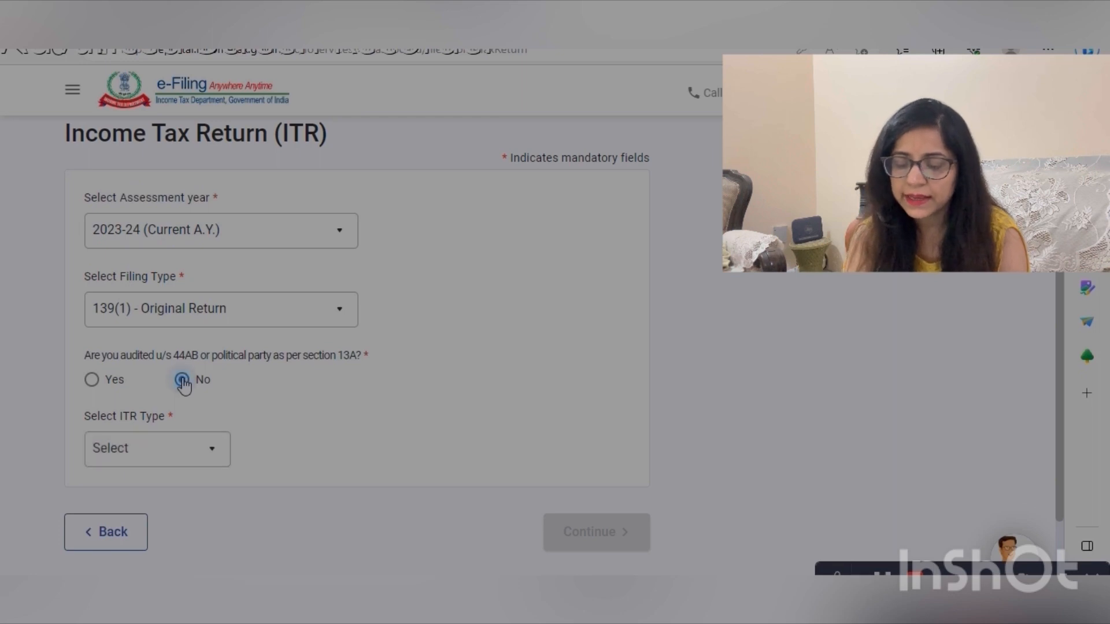
{"action": "left_click", "coordinate": [144, 460]}
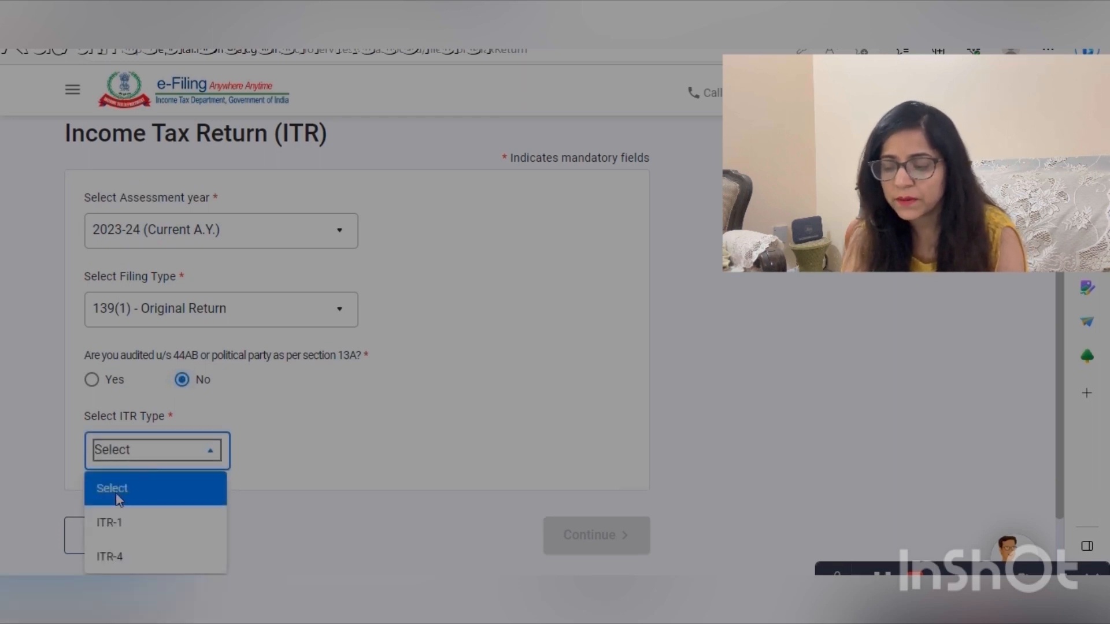
{"action": "left_click", "coordinate": [119, 526]}
{"action": "left_click", "coordinate": [118, 526]}
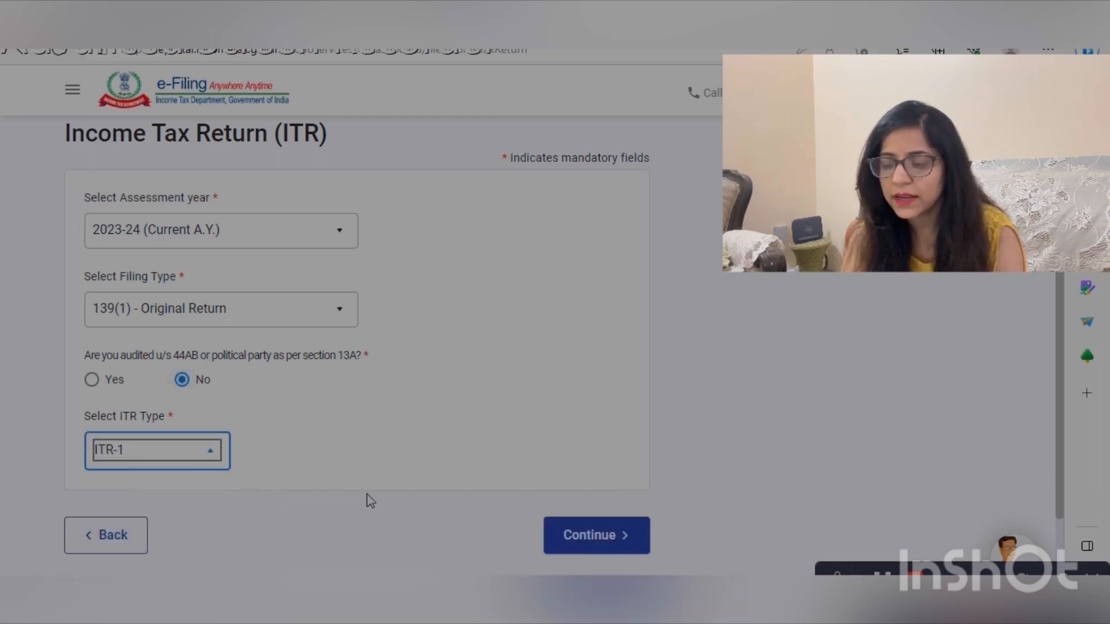
{"action": "left_click", "coordinate": [587, 534]}
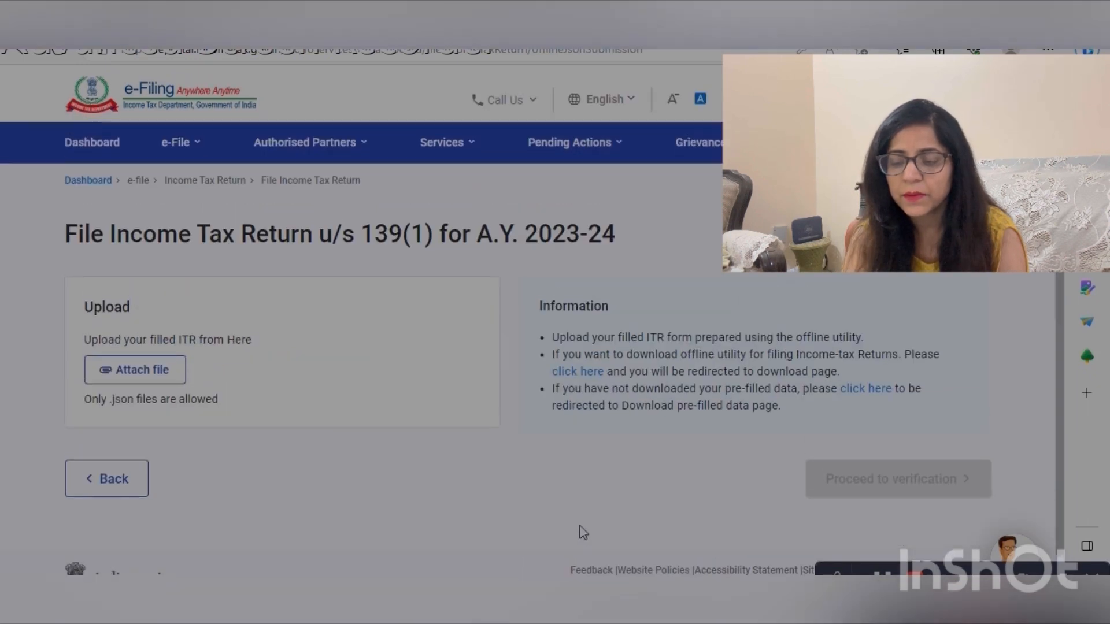